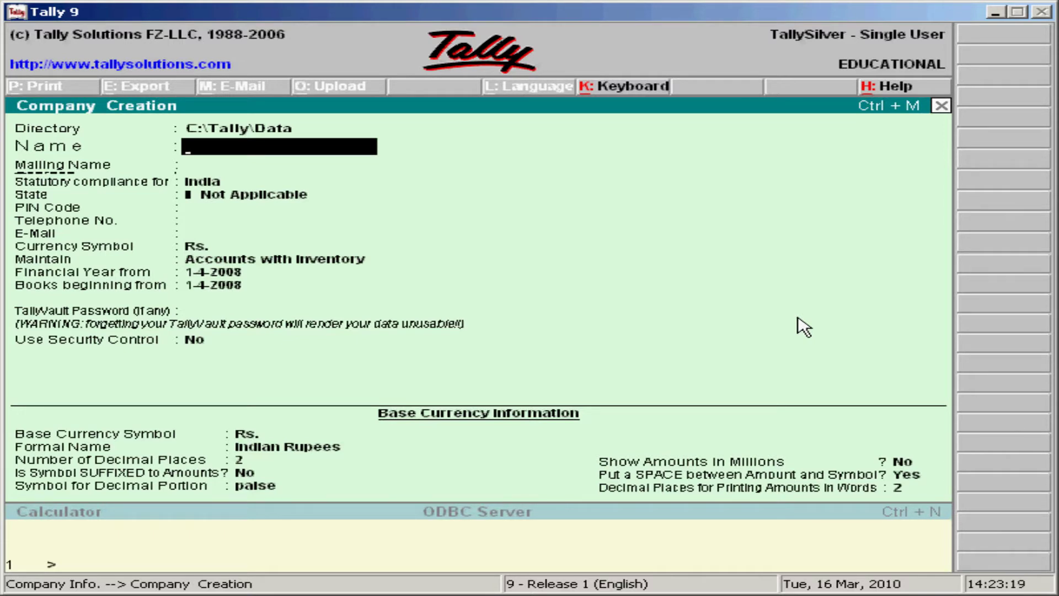
- Name the new company My Company, keeping the same mailing name, a blank address and statutory compliance for India
{"action": "type", "text": "My Company"}
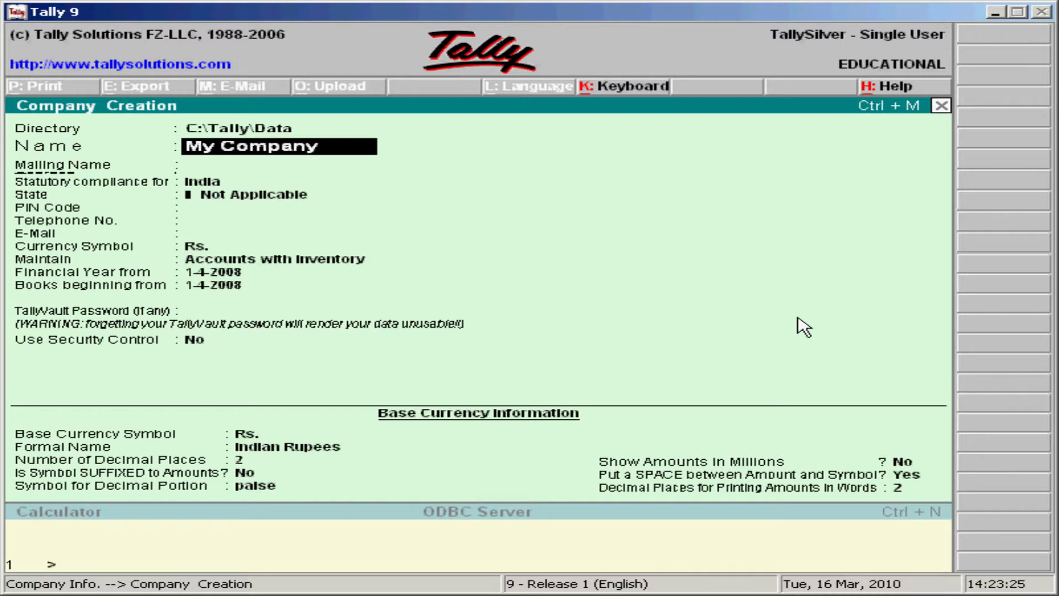
{"action": "key", "text": "Return"}
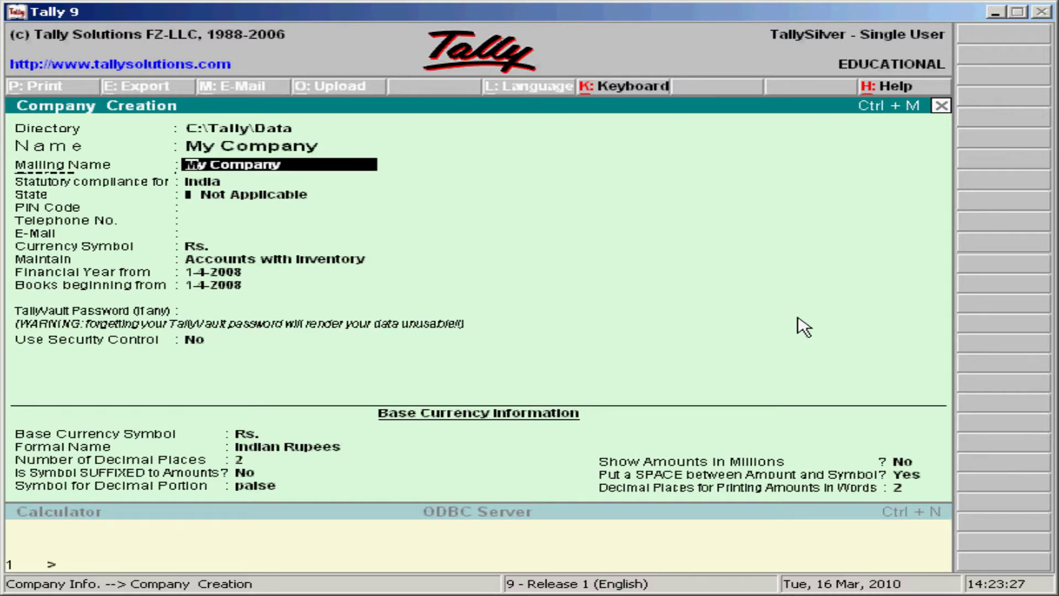
{"action": "key", "text": "Return"}
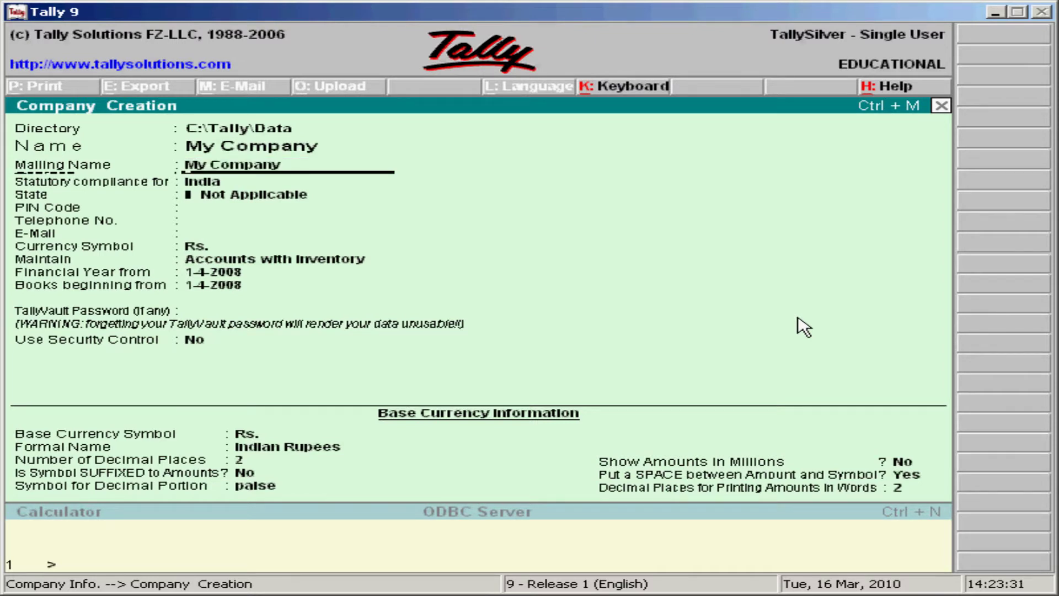
{"action": "key", "text": "Return"}
{"action": "key", "text": "Return"}
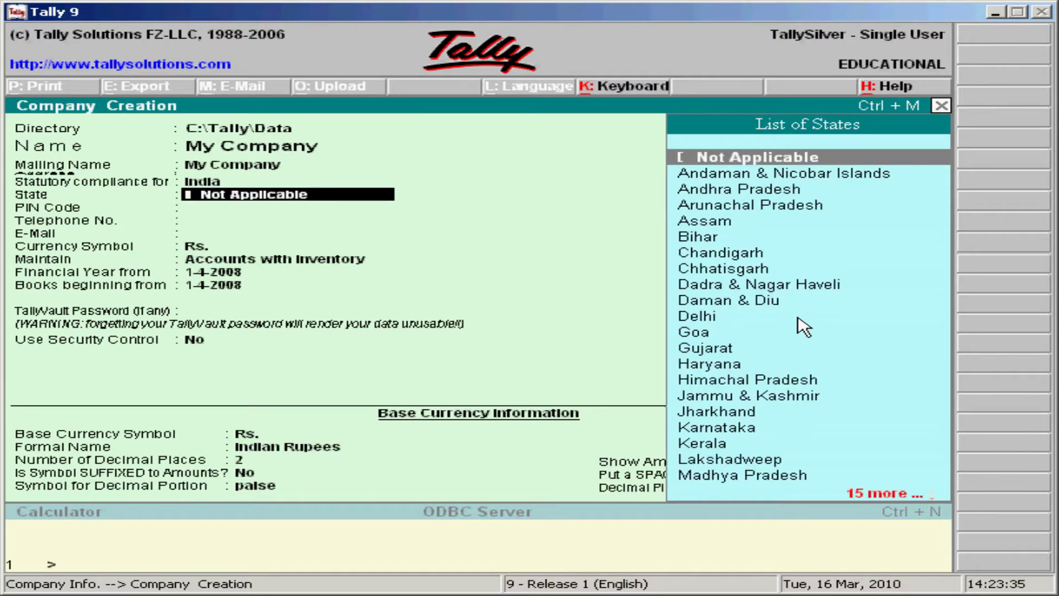
- Choose Andhra Pradesh as the company's state
{"action": "key", "text": "Down"}
{"action": "key", "text": "Down"}
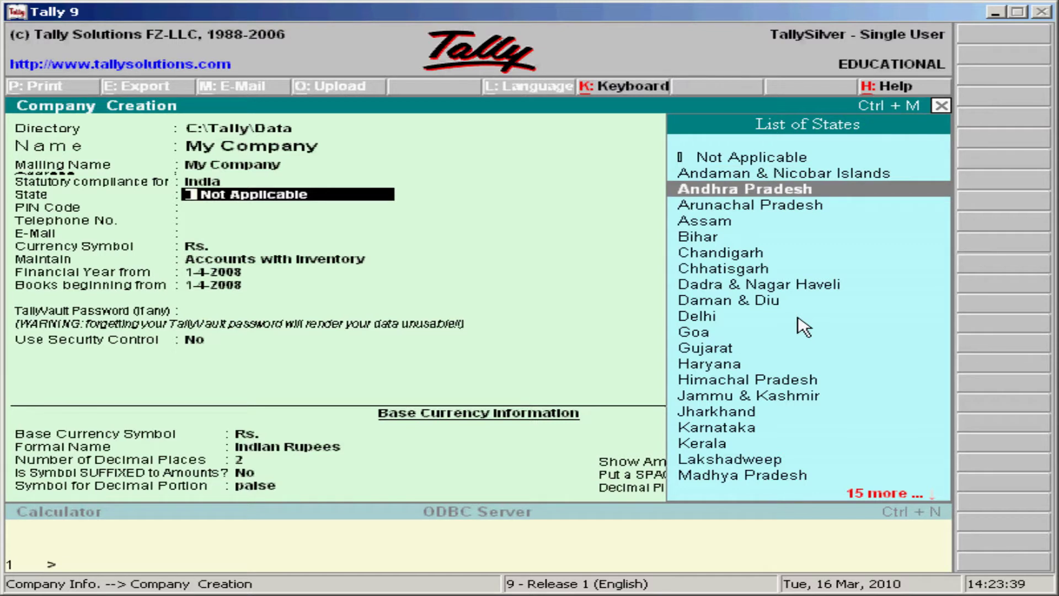
{"action": "key", "text": "Down"}
{"action": "key", "text": "Up"}
{"action": "key", "text": "Return"}
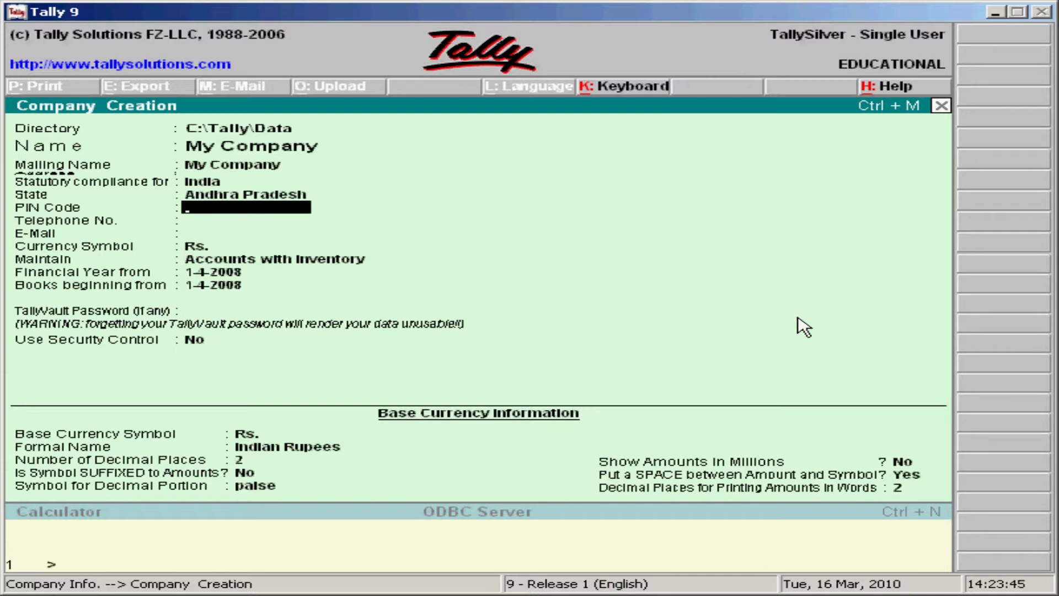
- Leave the contact fields and TallyVault password blank, keeping Rs., Accounts with Inventory, and 1-4-2008 for financial year and books
{"action": "key", "text": "Return"}
{"action": "key", "text": "Return"}
{"action": "key", "text": "Return"}
{"action": "key", "text": "Return"}
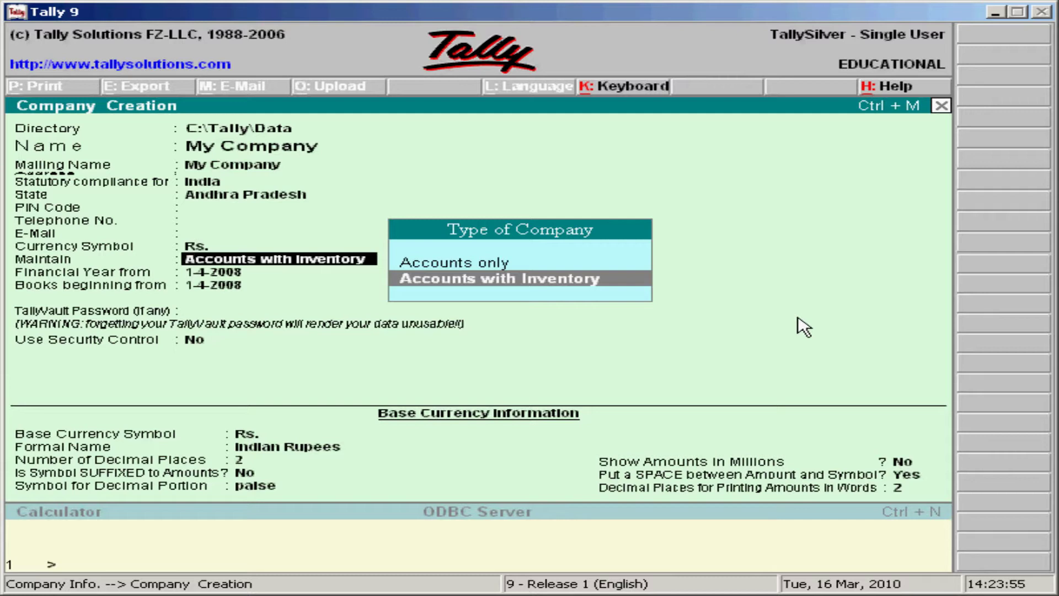
{"action": "key", "text": "Return"}
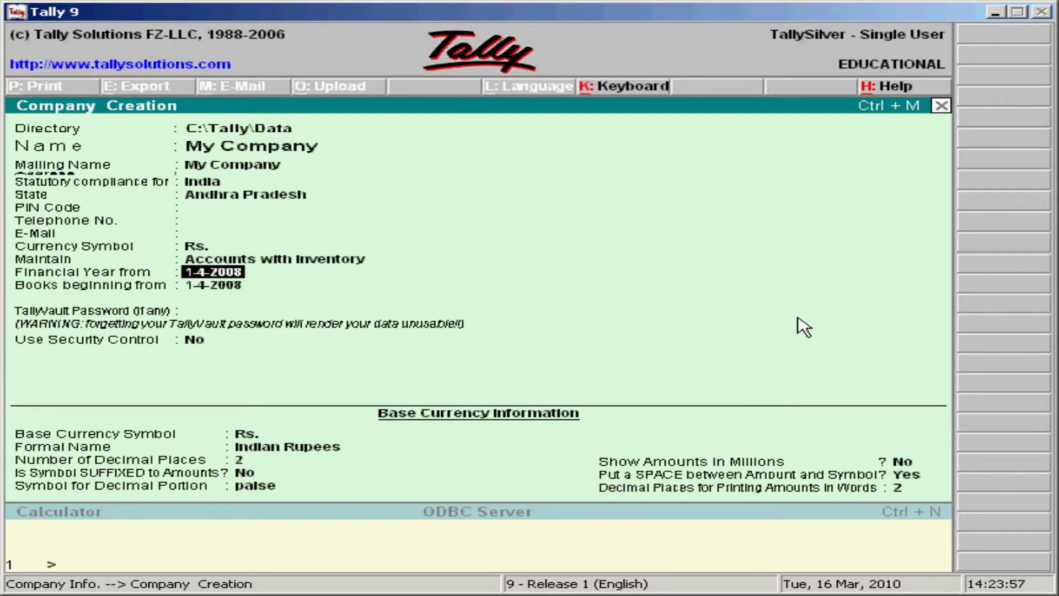
{"action": "key", "text": "Return"}
{"action": "key", "text": "Return"}
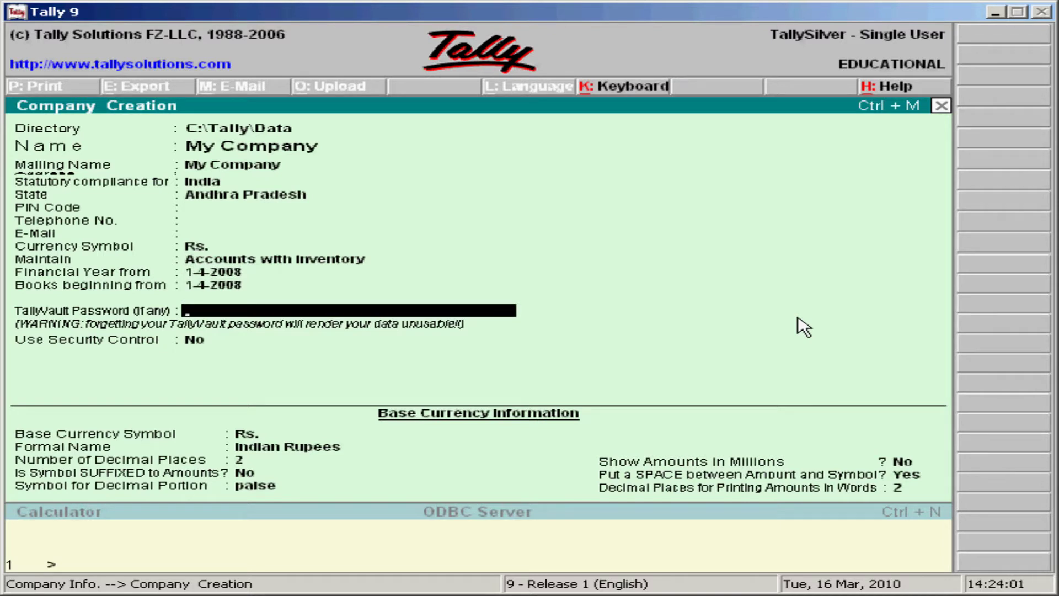
{"action": "key", "text": "Return"}
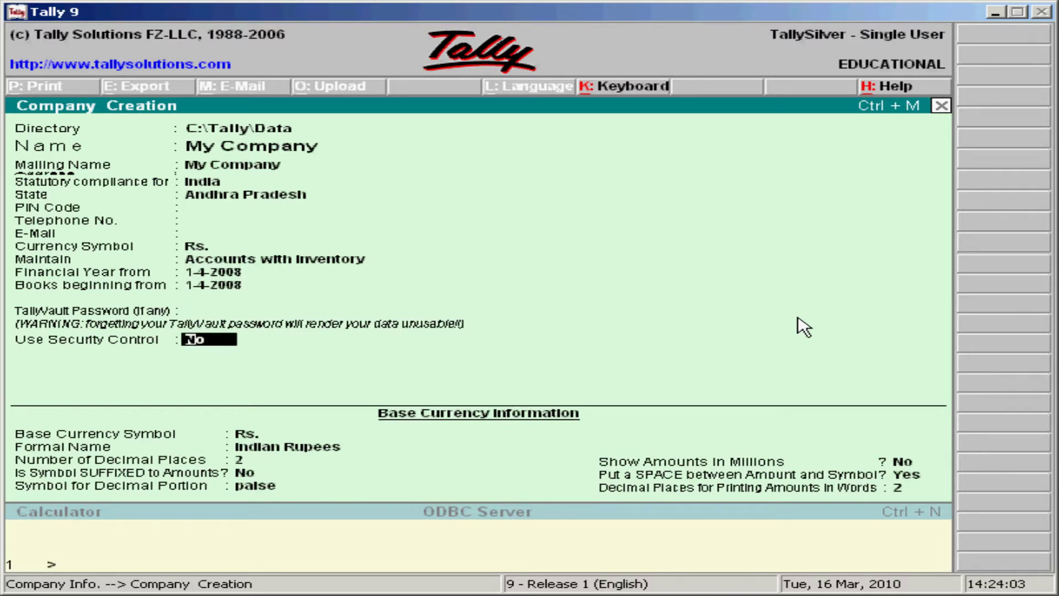
- Keep security control off and the default Indian Rupees base currency settings, and accept the company creation
{"action": "key", "text": "Return"}
{"action": "key", "text": "Return"}
{"action": "key", "text": "Return"}
{"action": "key", "text": "Return"}
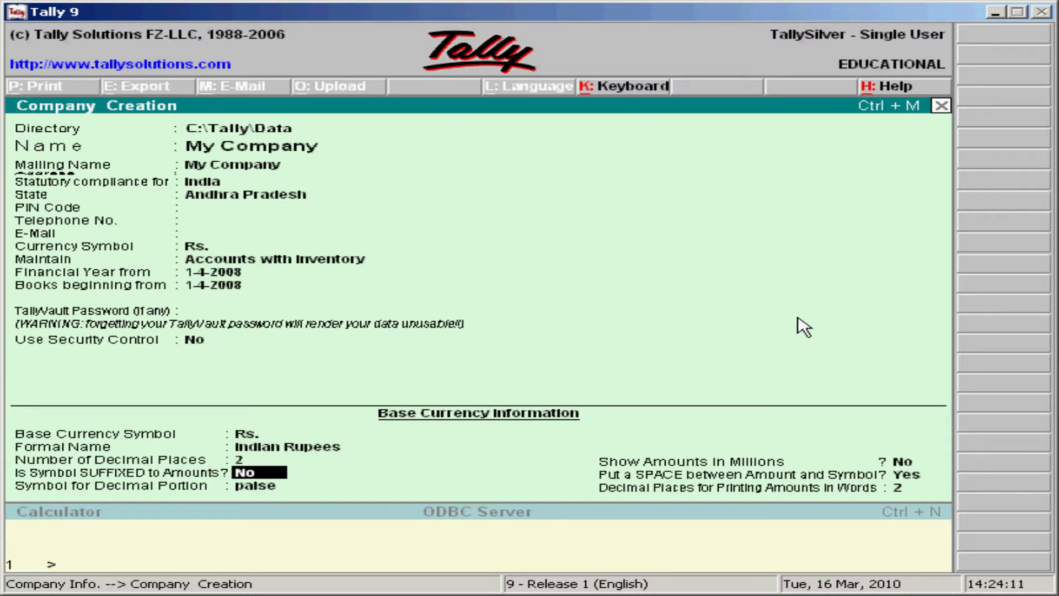
{"action": "key", "text": "Return"}
{"action": "key", "text": "Return"}
{"action": "key", "text": "Return"}
{"action": "key", "text": "Return"}
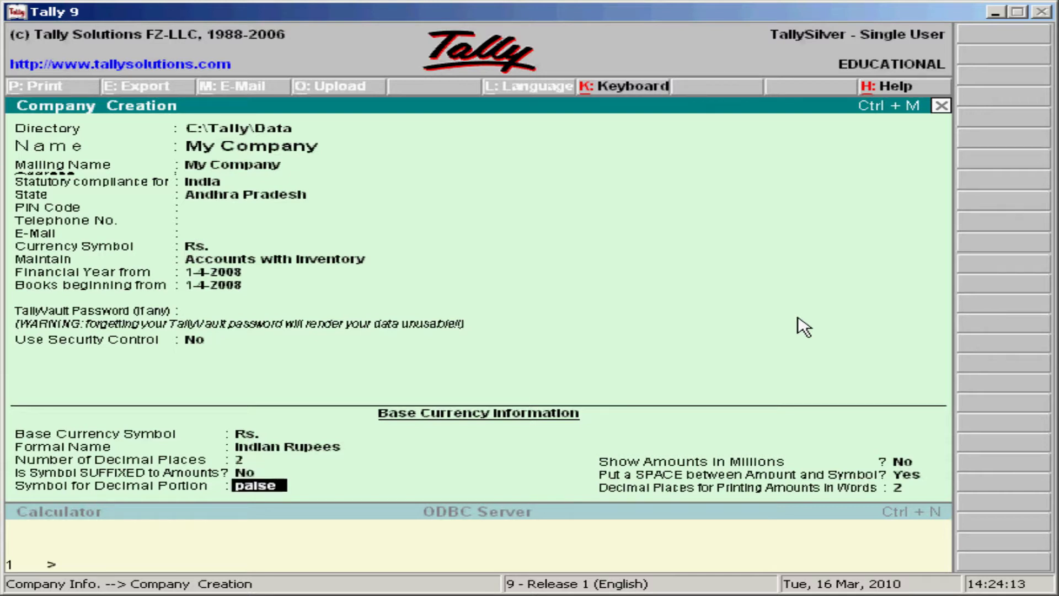
{"action": "key", "text": "Return"}
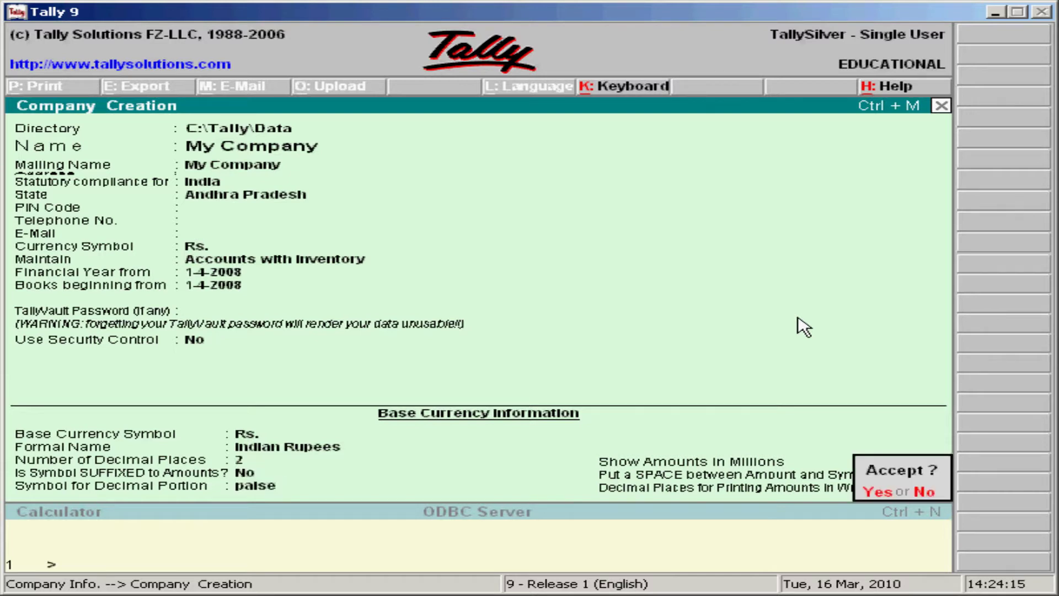
{"action": "key", "text": "Return"}
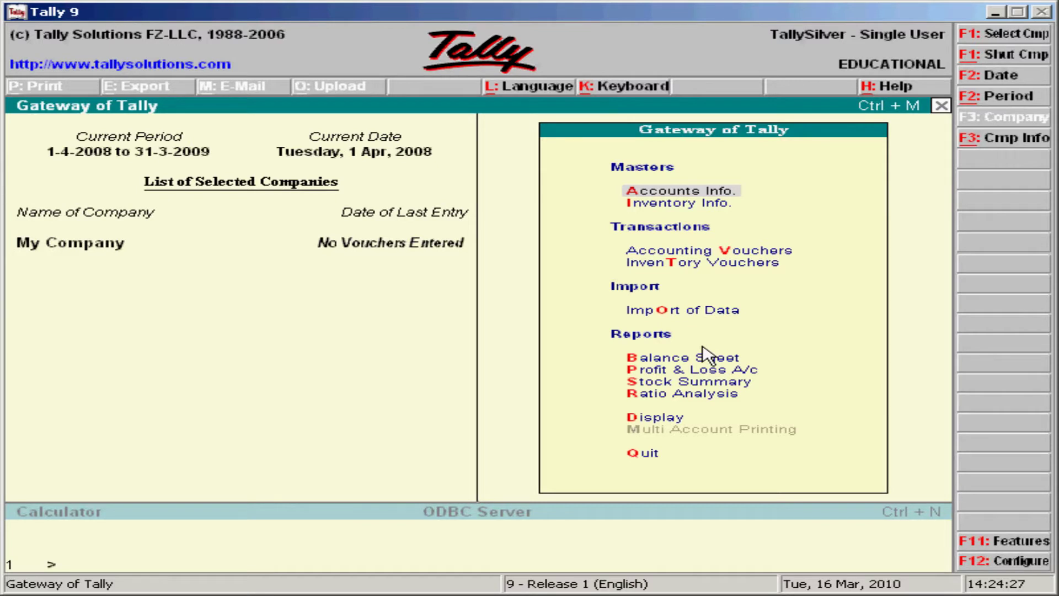
- Enable Value Added Tax (VAT) in the company's Statutory & Taxation features
{"action": "left_click", "coordinate": [1003, 543]}
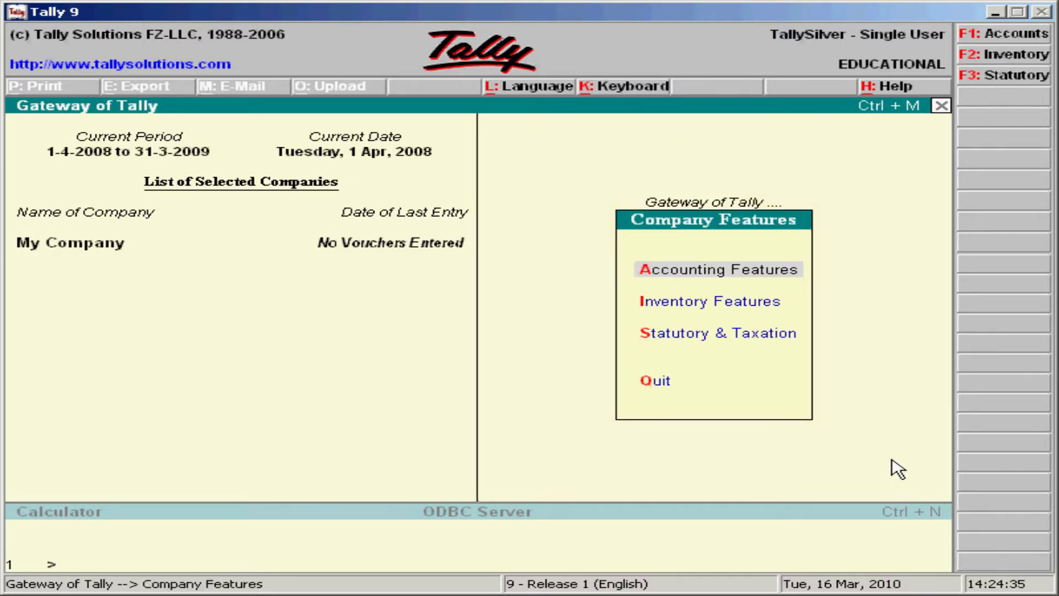
{"action": "key", "text": "Down"}
{"action": "key", "text": "Down"}
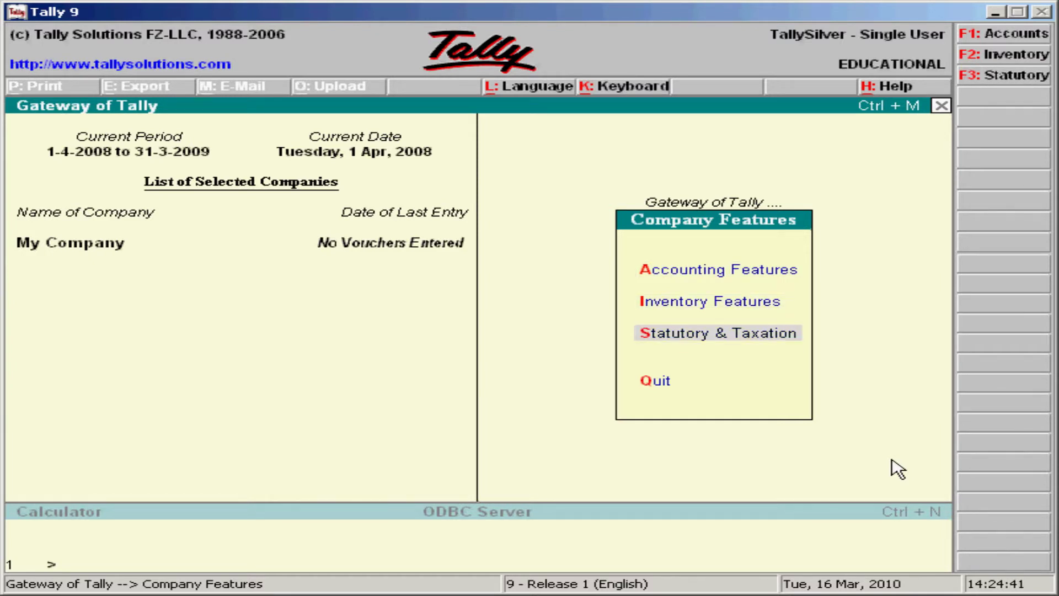
{"action": "key", "text": "Return"}
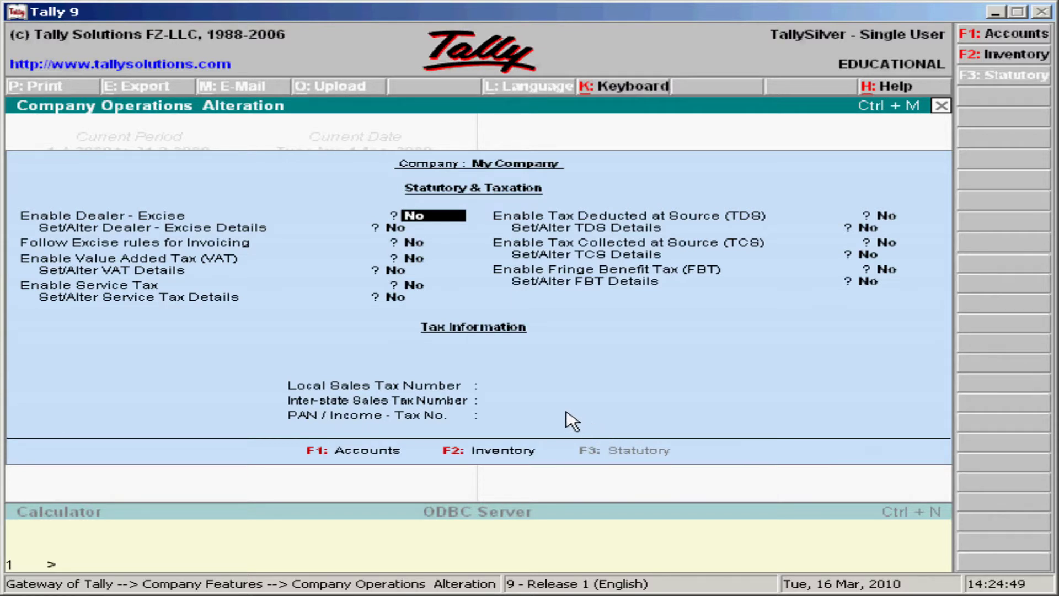
{"action": "left_click", "coordinate": [409, 258]}
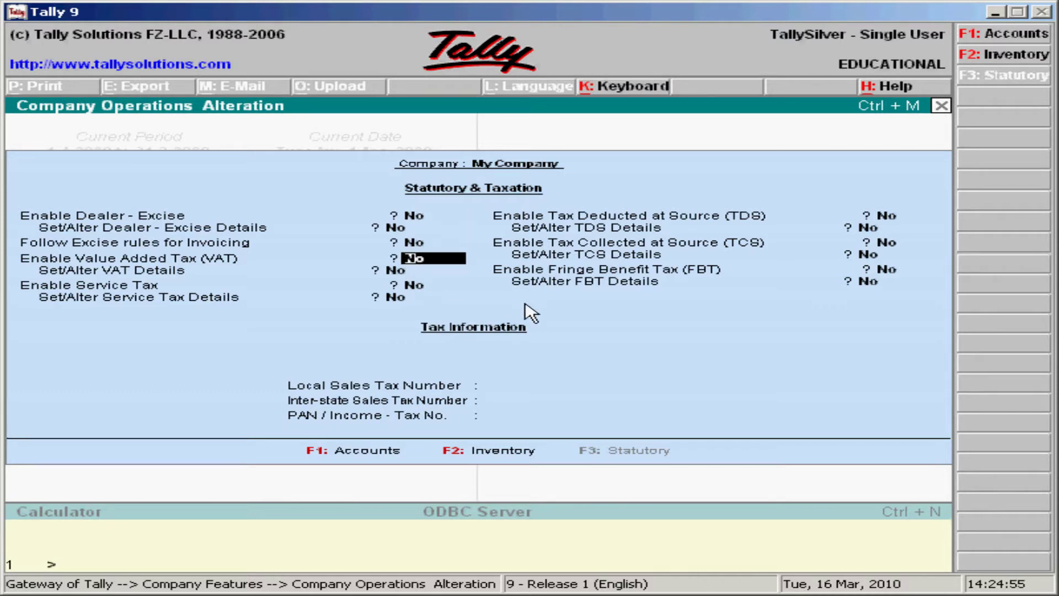
{"action": "type", "text": "yes"}
{"action": "key", "text": "Return"}
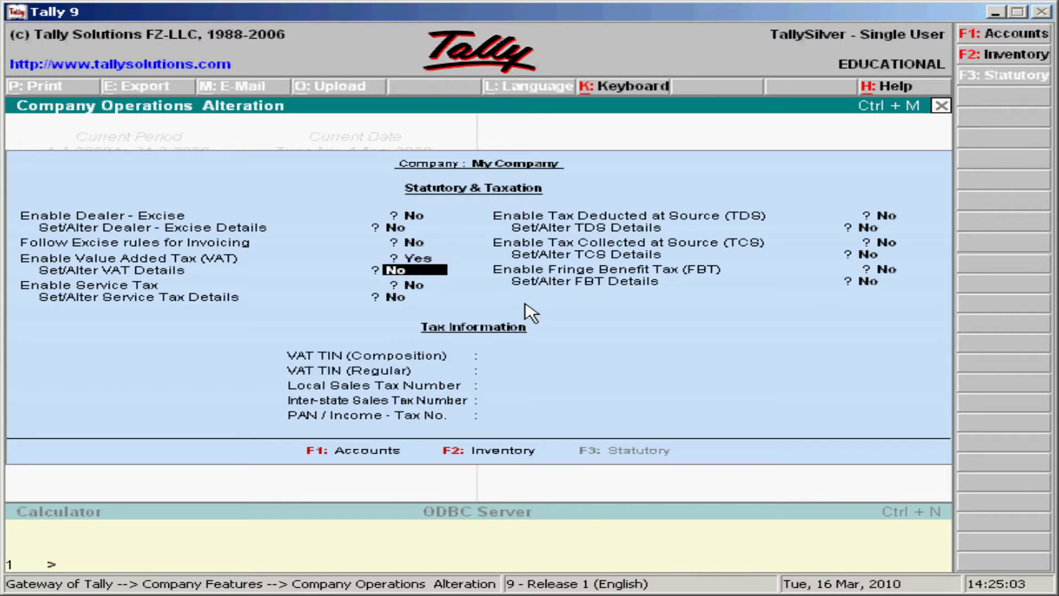
- Set the company's VAT details to Andhra Pradesh, dealer type Regular, with regular VAT applicable from 1-4-2008
{"action": "type", "text": "yes"}
{"action": "key", "text": "Return"}
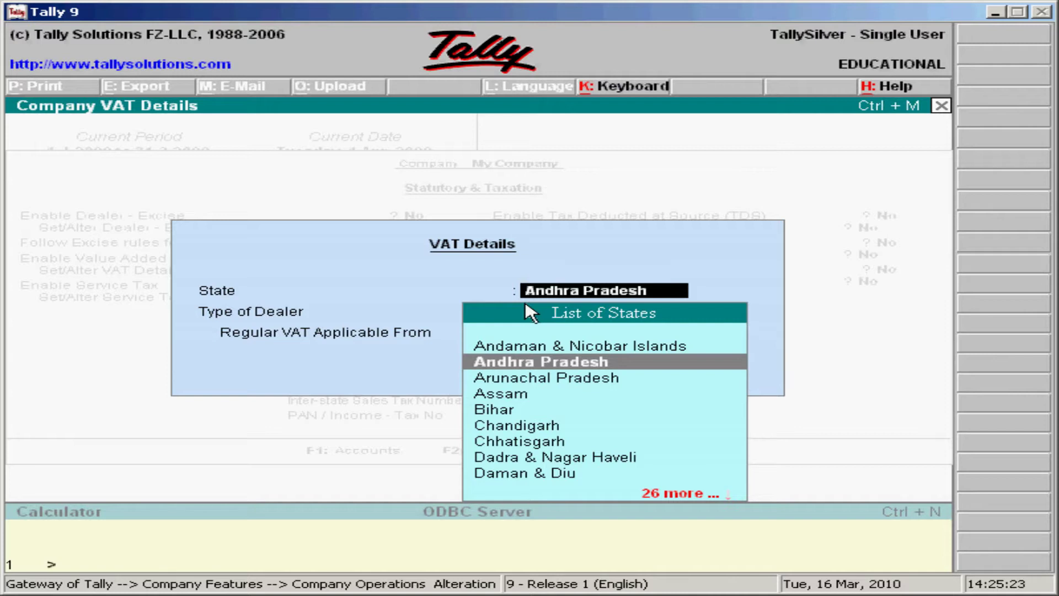
{"action": "key", "text": "Return"}
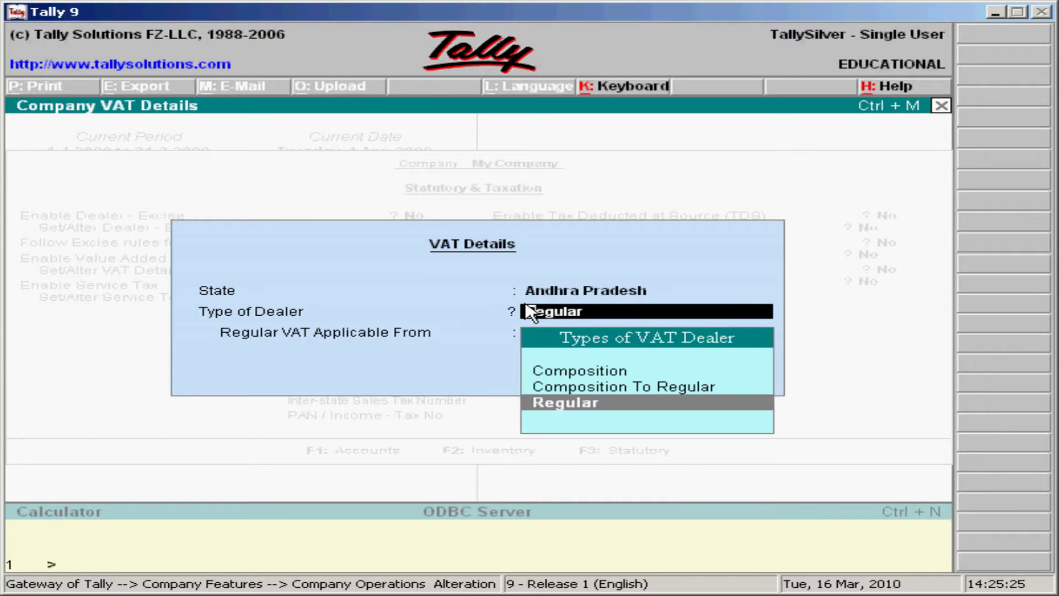
{"action": "key", "text": "Up"}
{"action": "key", "text": "Up"}
{"action": "key", "text": "Down"}
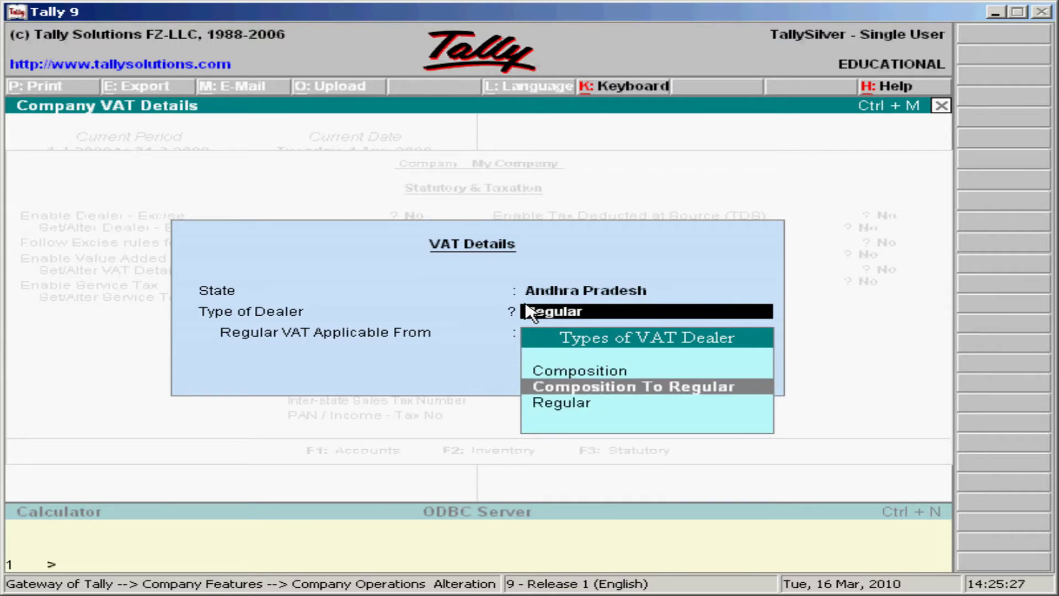
{"action": "key", "text": "Down"}
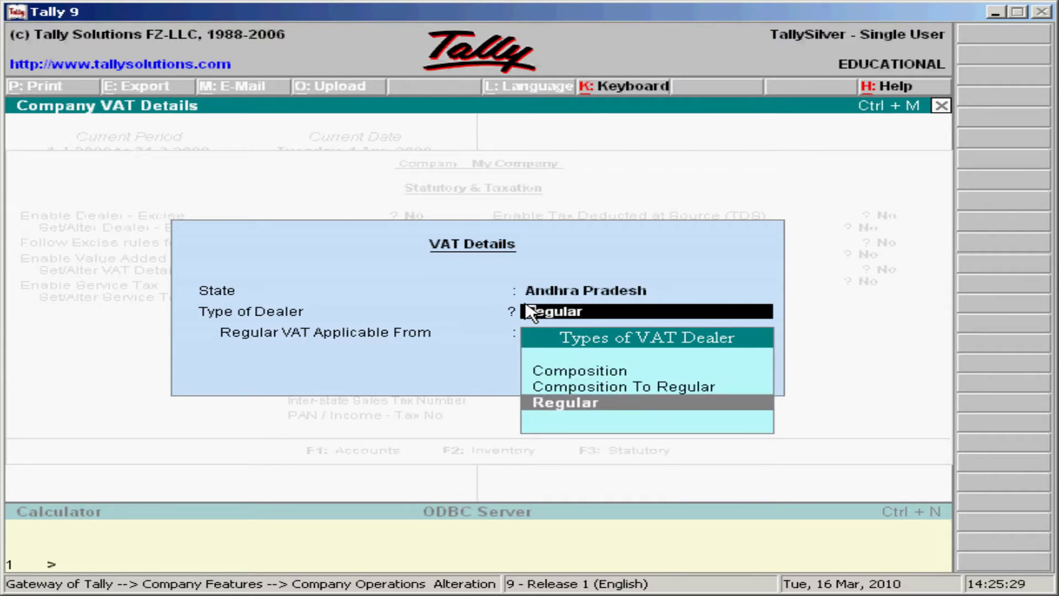
{"action": "key", "text": "Up"}
{"action": "key", "text": "Up"}
{"action": "key", "text": "Down"}
{"action": "key", "text": "Down"}
{"action": "key", "text": "Return"}
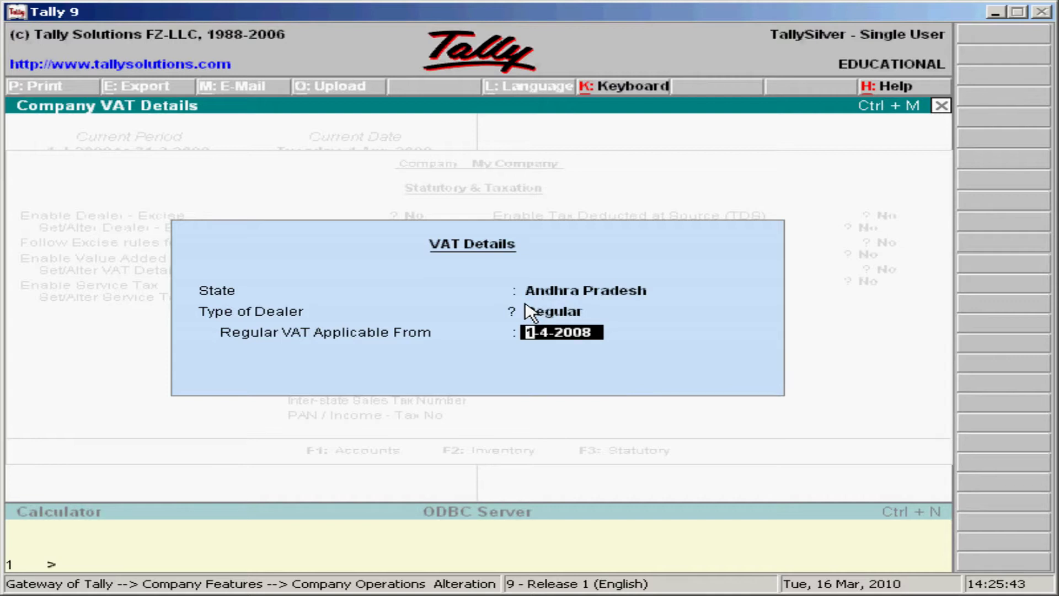
{"action": "key", "text": "Return"}
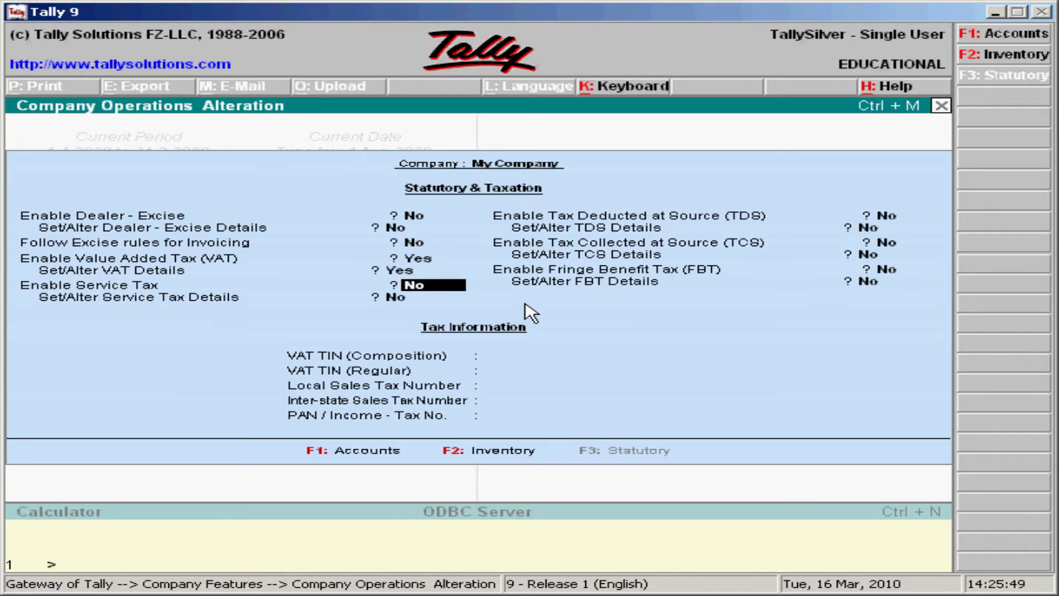
- Leave Service Tax, TDS, TCS and Fringe Benefit Tax disabled and proceed to the VAT TIN (Regular) entry
{"action": "key", "text": "Return"}
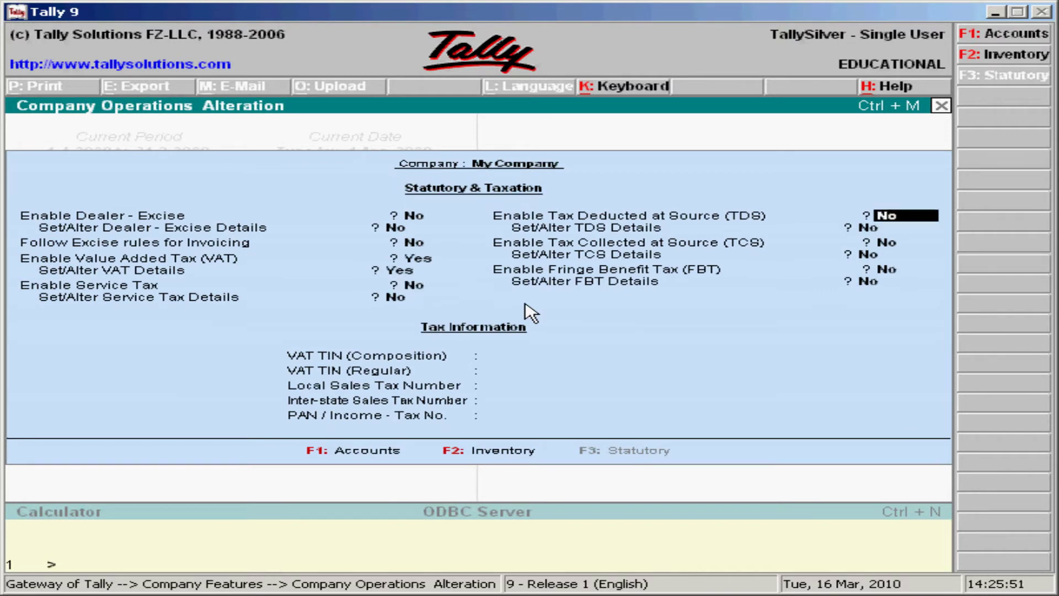
{"action": "key", "text": "Return"}
{"action": "key", "text": "Return"}
{"action": "key", "text": "Return"}
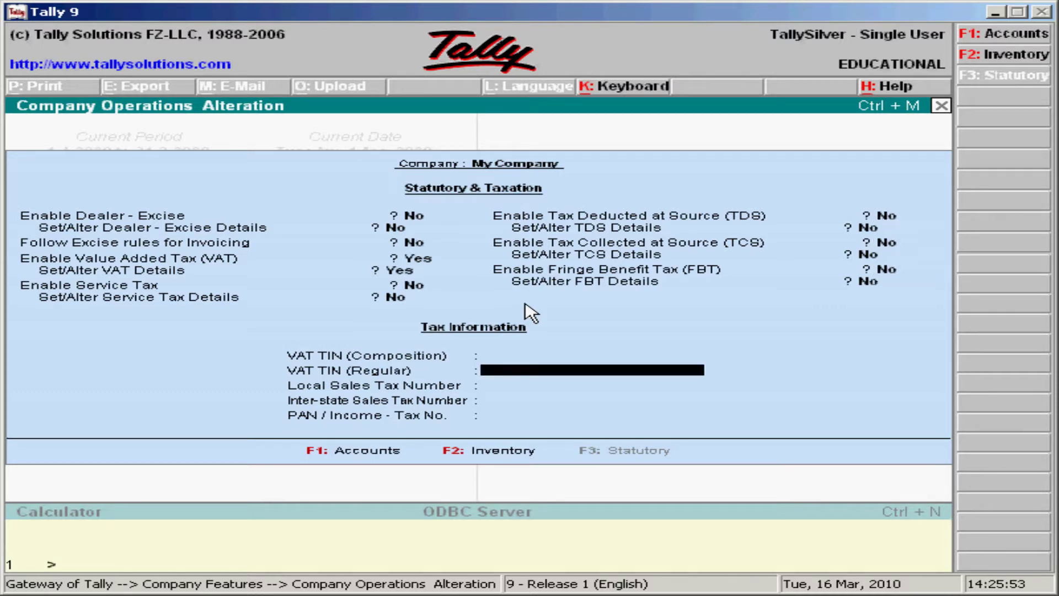
{"action": "key", "text": "Return"}
{"action": "key", "text": "Return"}
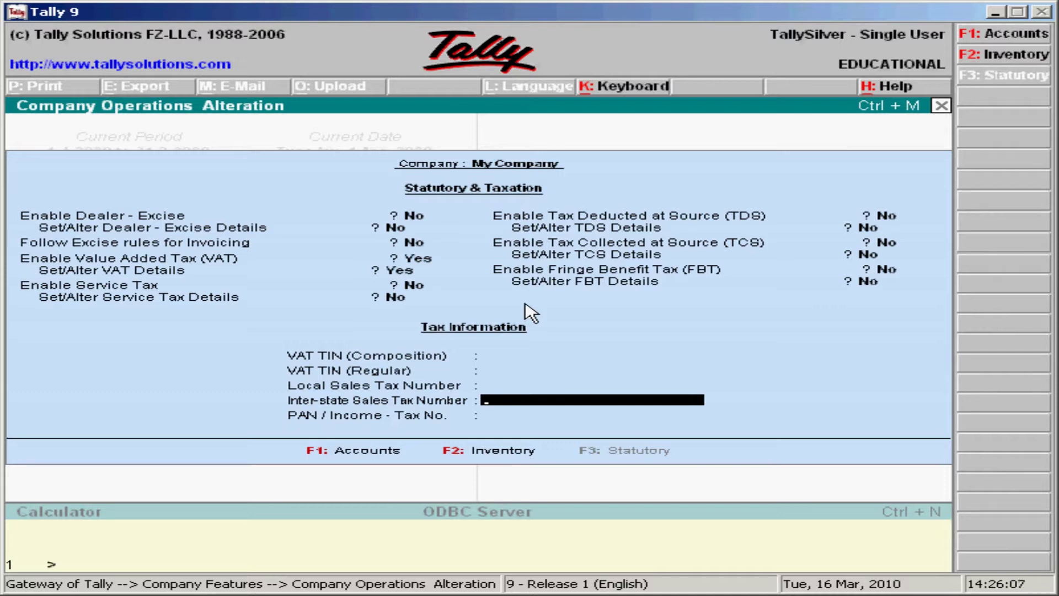
{"action": "key", "text": "Up"}
{"action": "key", "text": "Up"}
{"action": "key", "text": "Up"}
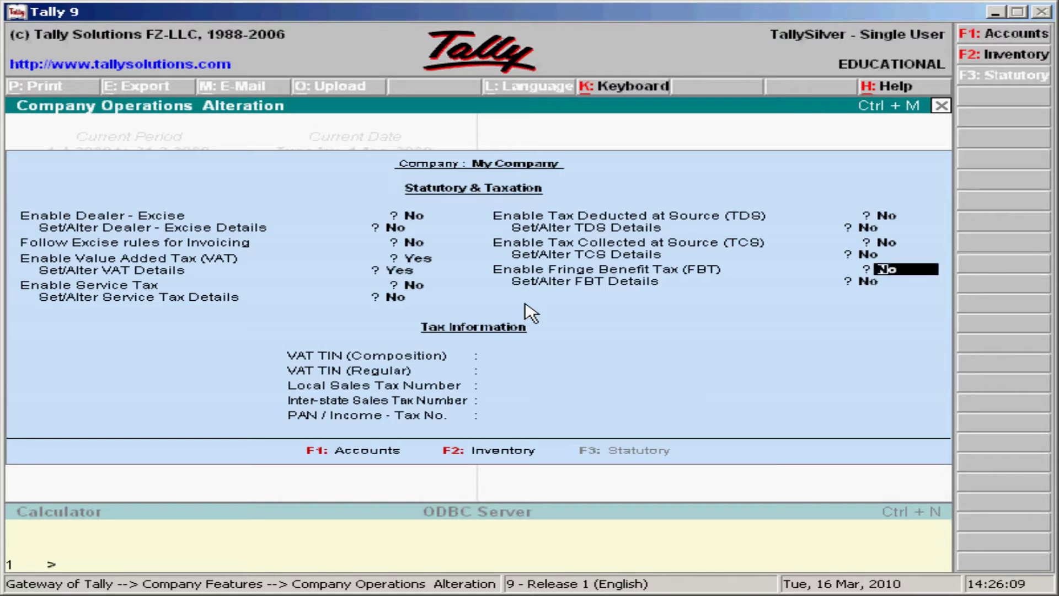
{"action": "key", "text": "Down"}
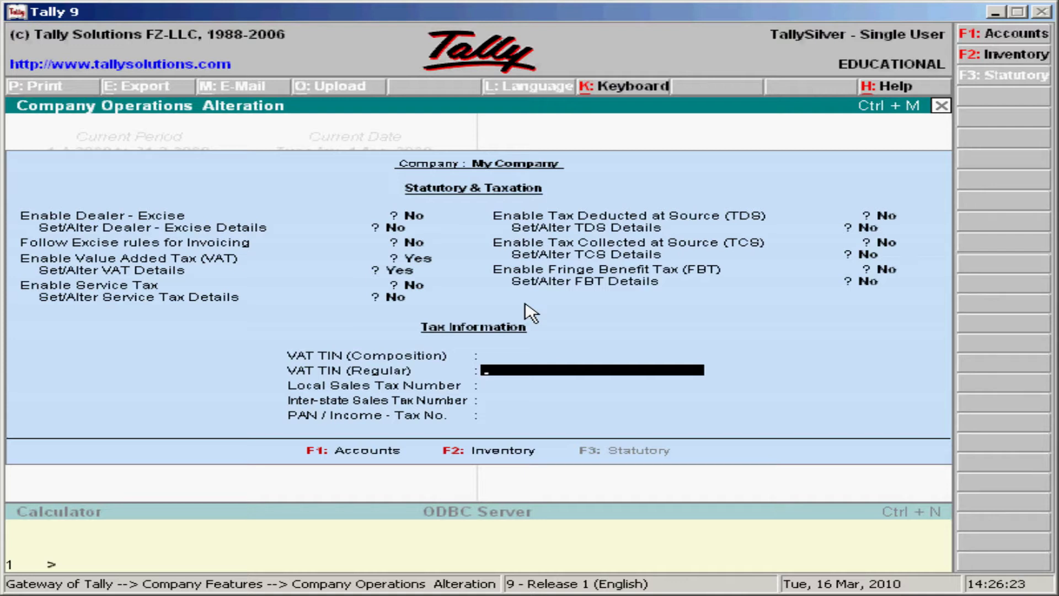
- Enter the company's regular VAT TIN, leave the other tax numbers blank, save the statutory settings and return to the Gateway of Tally
{"action": "type", "text": "v124"}
{"action": "key", "text": "Return"}
{"action": "key", "text": "Return"}
{"action": "key", "text": "Return"}
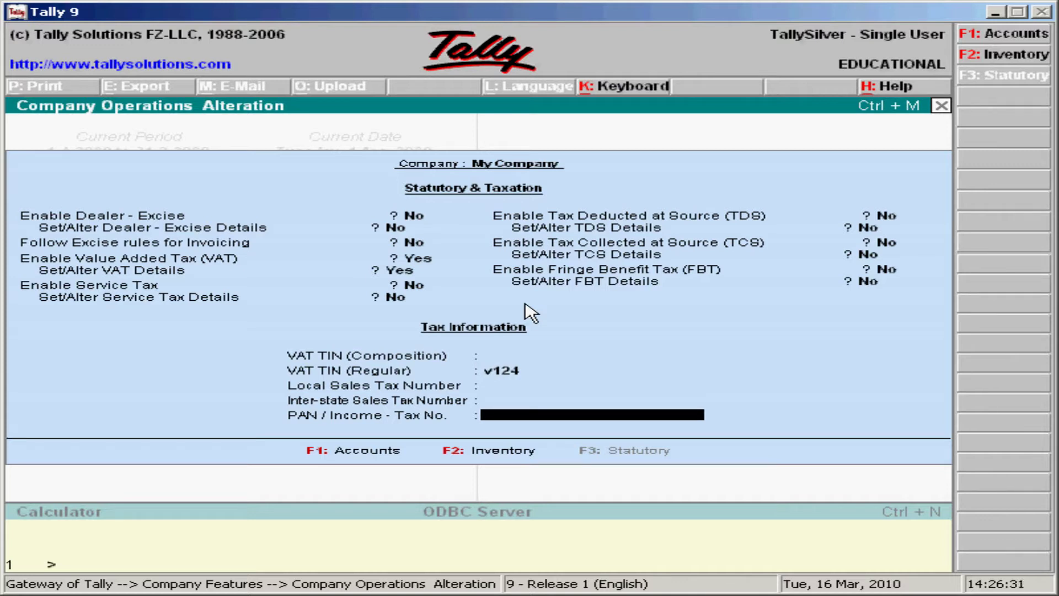
{"action": "key", "text": "Return"}
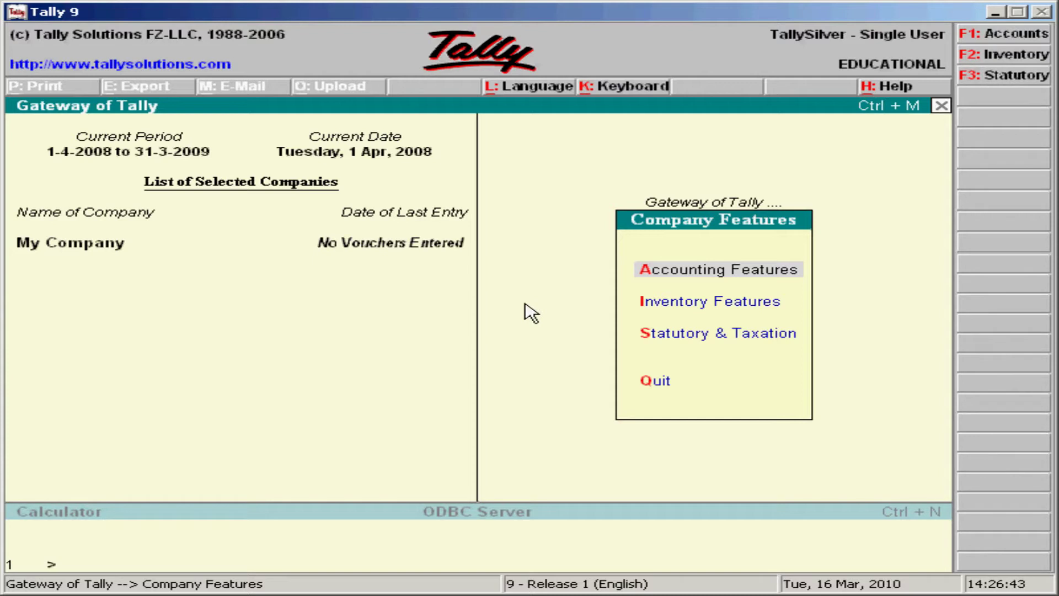
{"action": "key", "text": "Escape"}
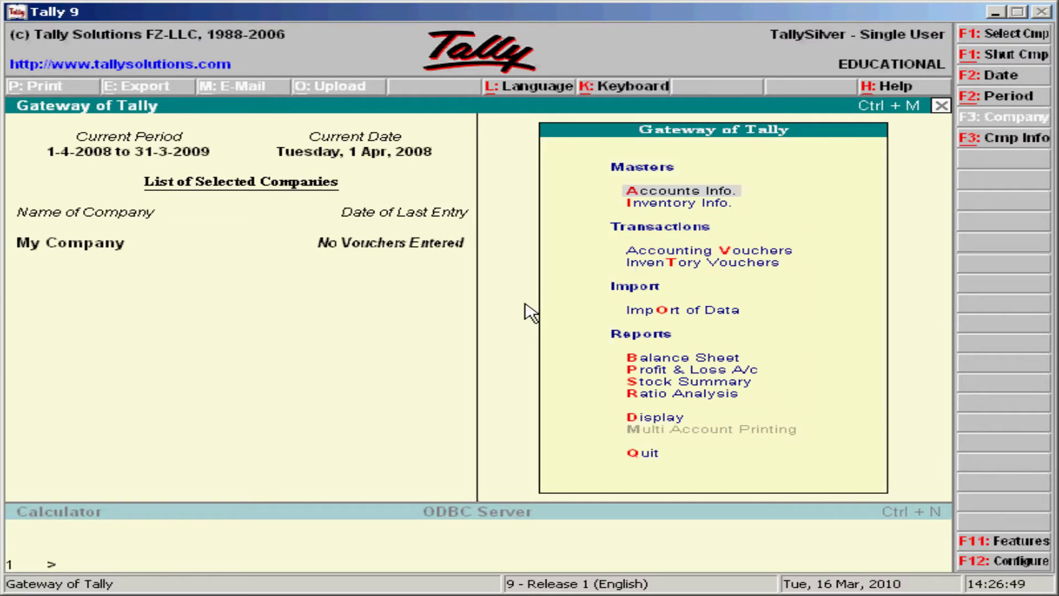
- Enable Use Debit/Credit Notes in the company's Accounting Features
{"action": "left_click", "coordinate": [988, 542]}
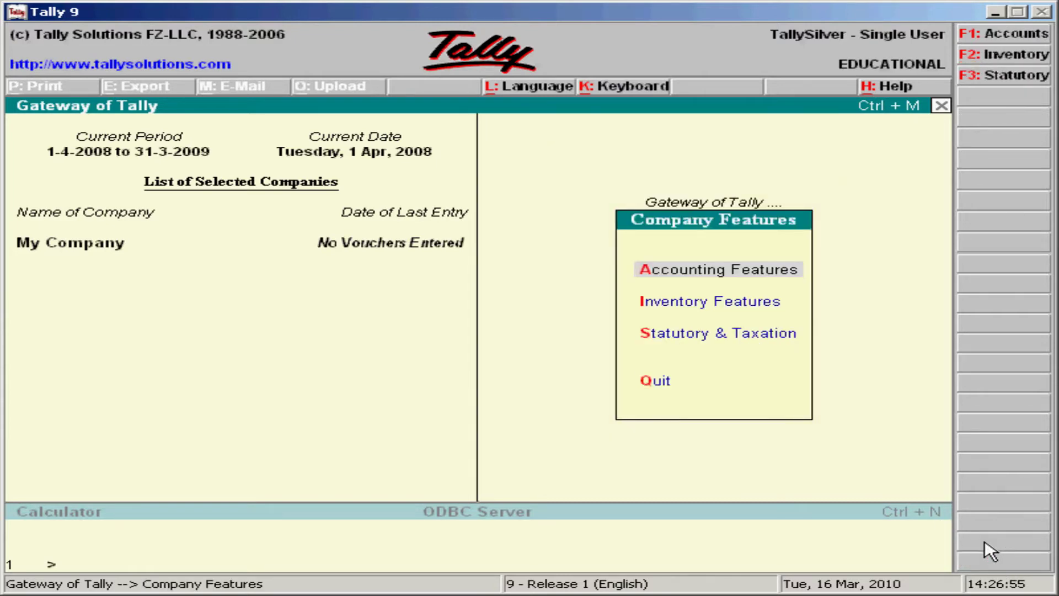
{"action": "key", "text": "Return"}
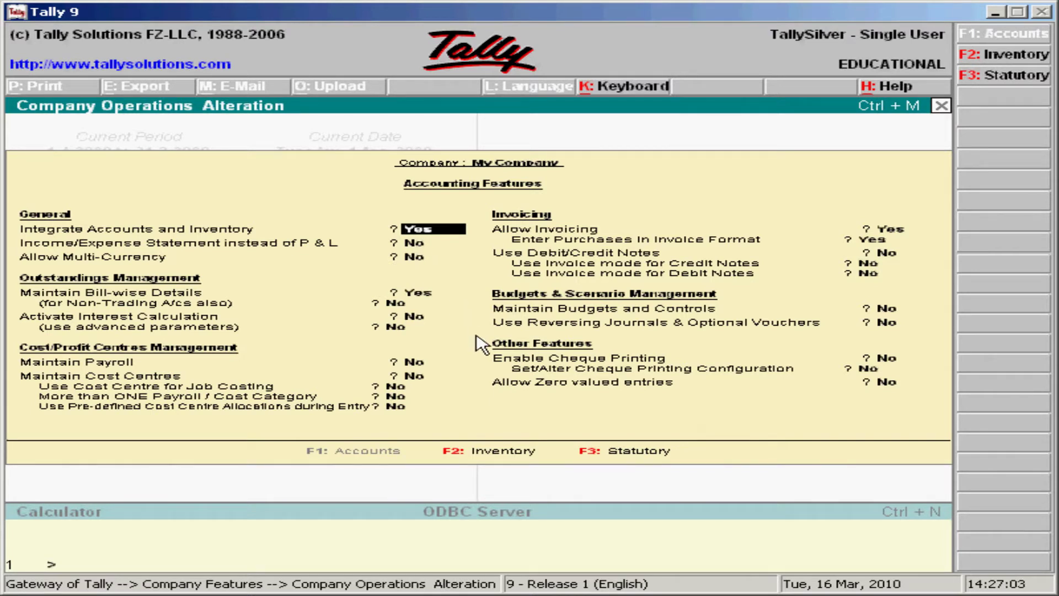
{"action": "left_click", "coordinate": [890, 231]}
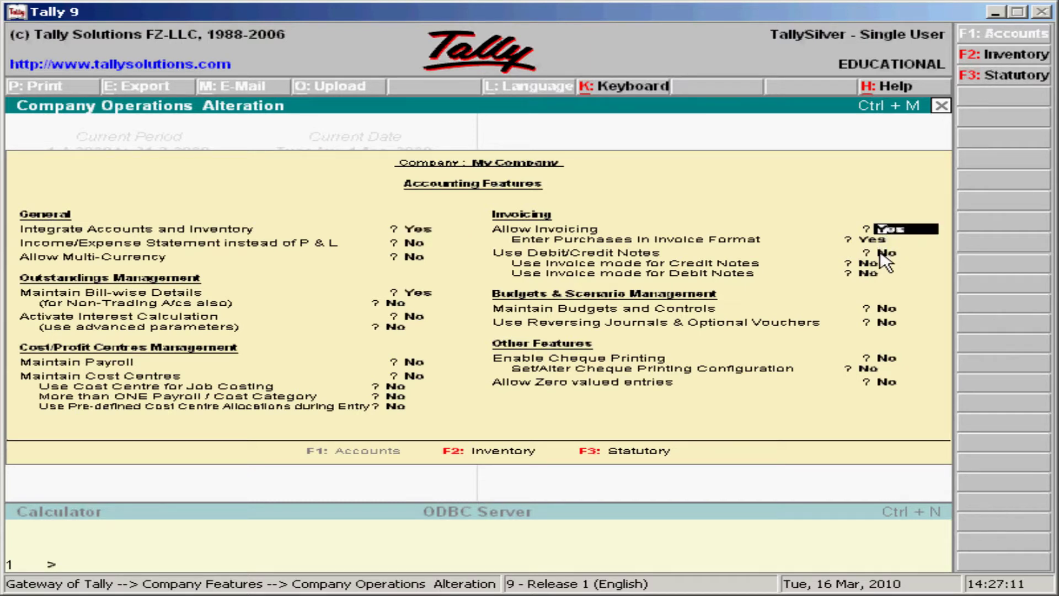
{"action": "left_click", "coordinate": [882, 254]}
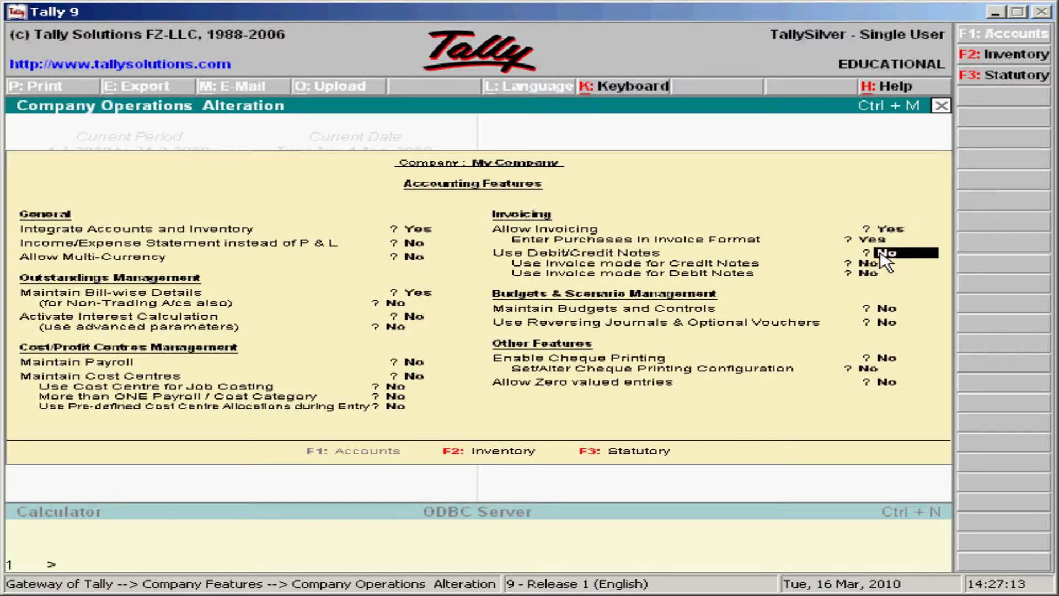
{"action": "type", "text": "yes"}
{"action": "key", "text": "Return"}
- Leave the remaining accounting features unchanged, save them and return to the Gateway of Tally
{"action": "key", "text": "Return"}
{"action": "key", "text": "Return"}
{"action": "key", "text": "Return"}
{"action": "key", "text": "Return"}
{"action": "key", "text": "Return"}
{"action": "key", "text": "Return"}
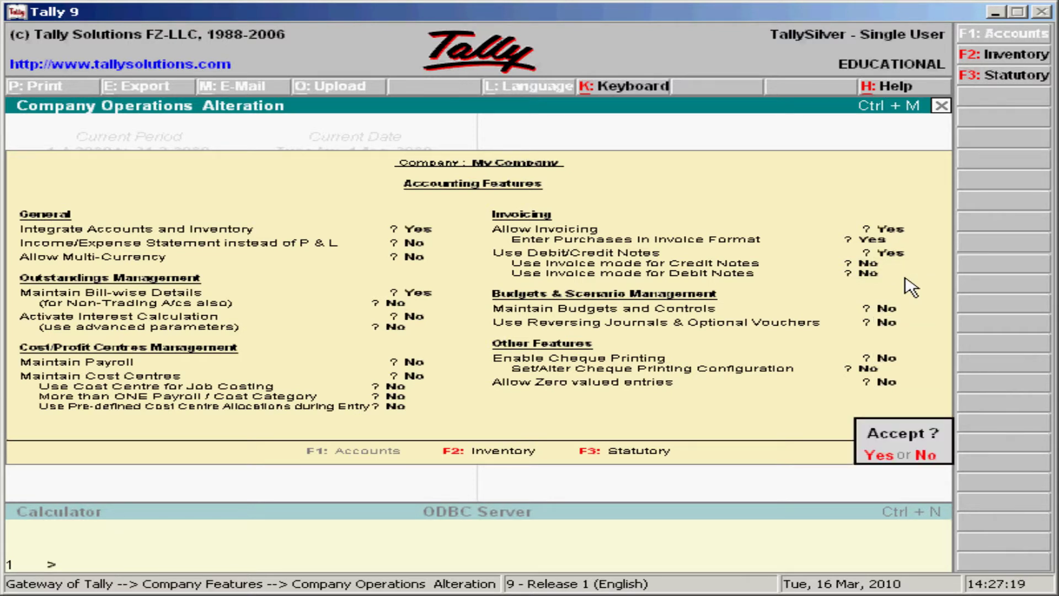
{"action": "key", "text": "Return"}
{"action": "key", "text": "Down"}
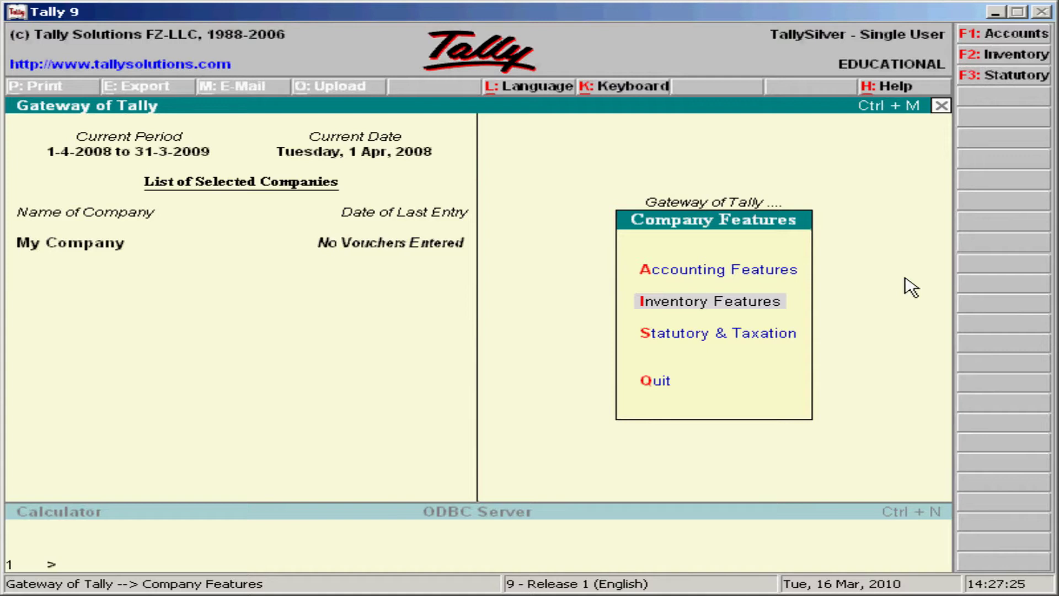
{"action": "key", "text": "Escape"}
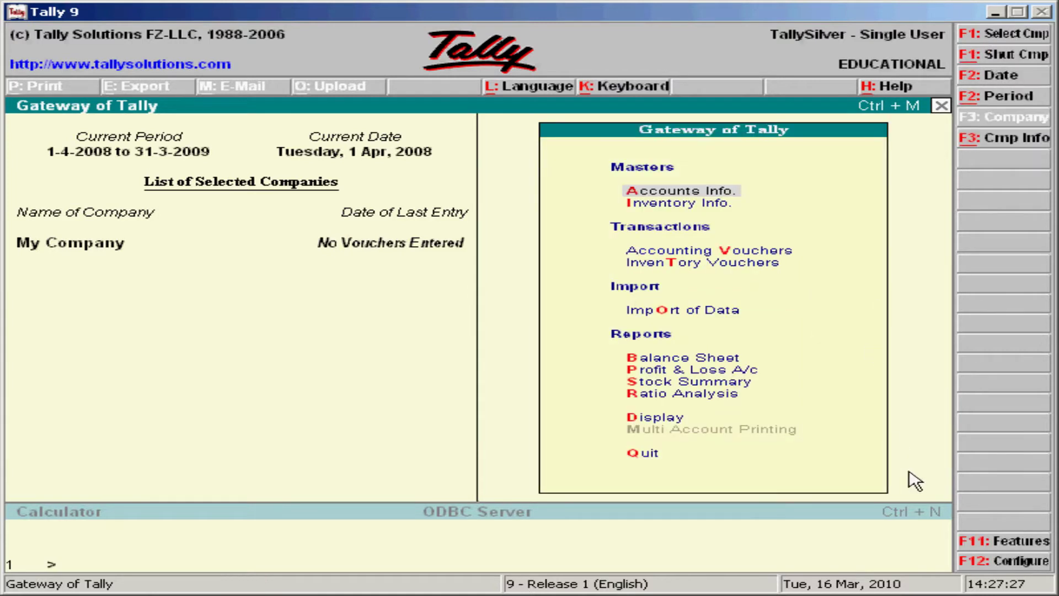
- Examine the General and Accts / Inventory Info. configuration settings without changing them
{"action": "left_click", "coordinate": [998, 565]}
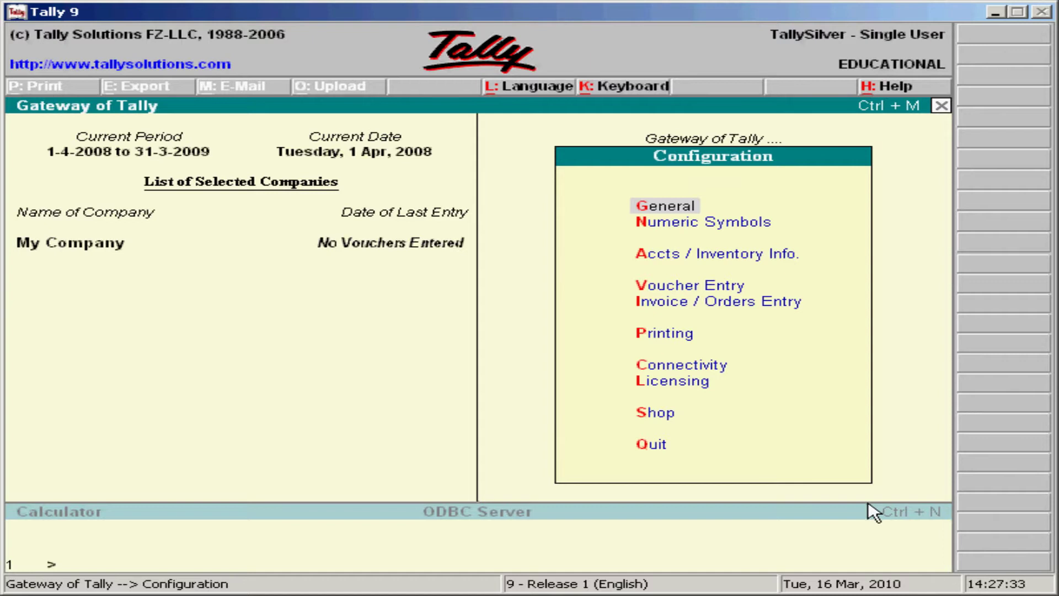
{"action": "key", "text": "Escape"}
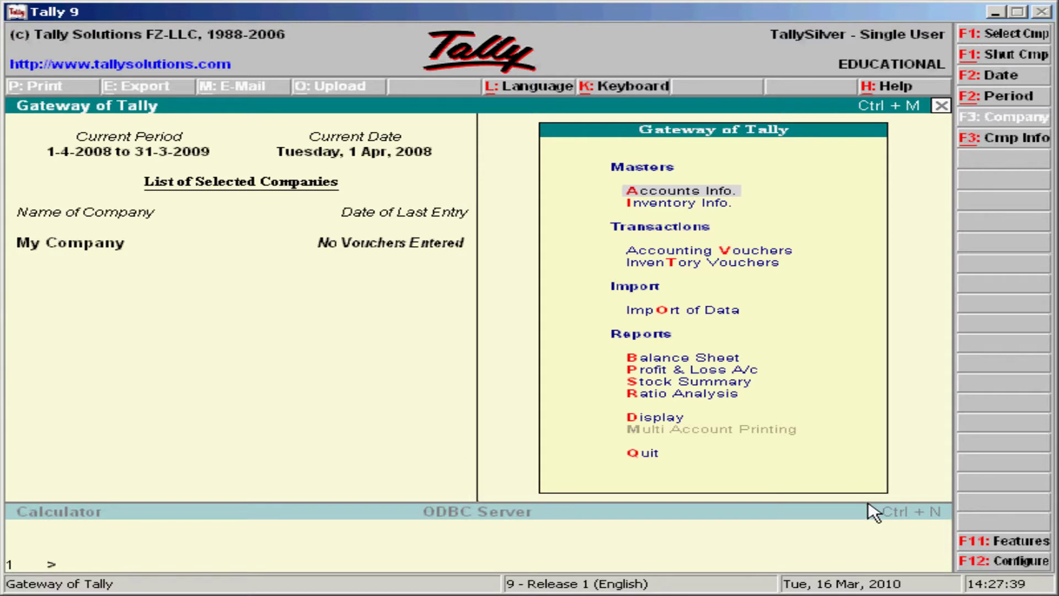
{"action": "left_click", "coordinate": [967, 562]}
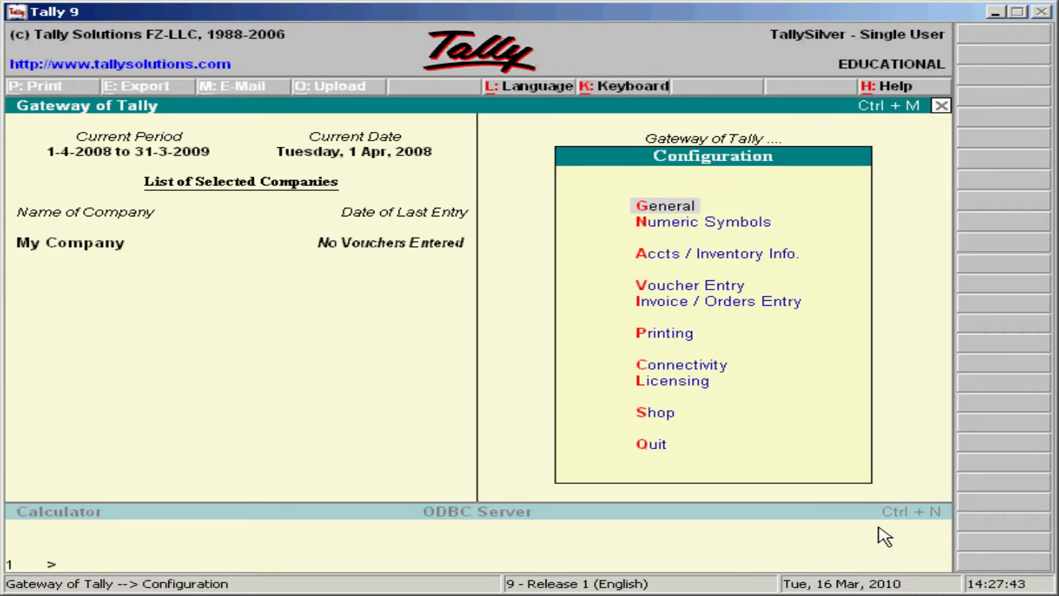
{"action": "key", "text": "Return"}
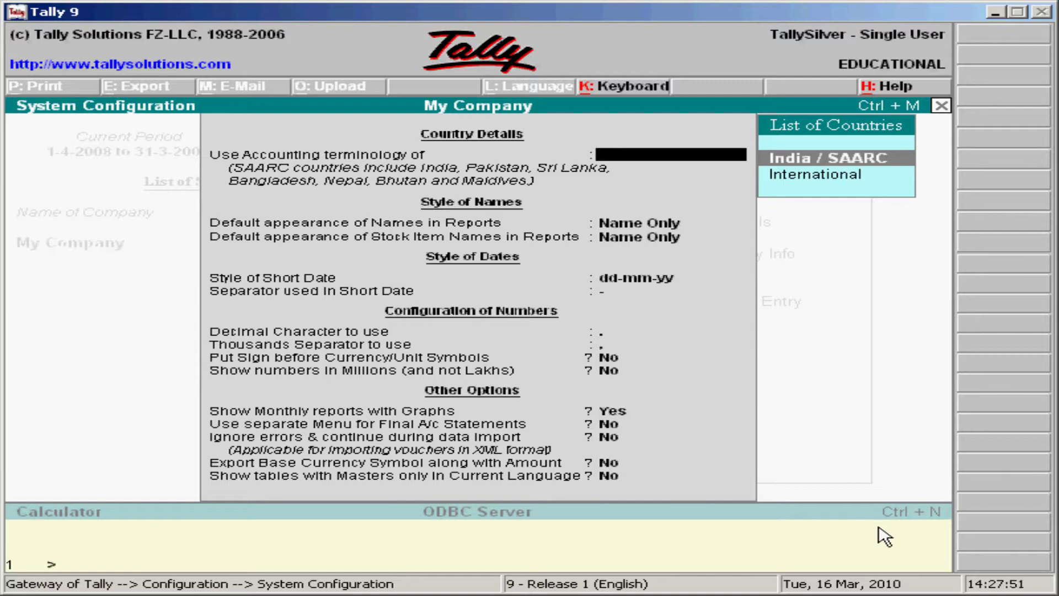
{"action": "key", "text": "Escape"}
{"action": "key", "text": "Down"}
{"action": "key", "text": "Down"}
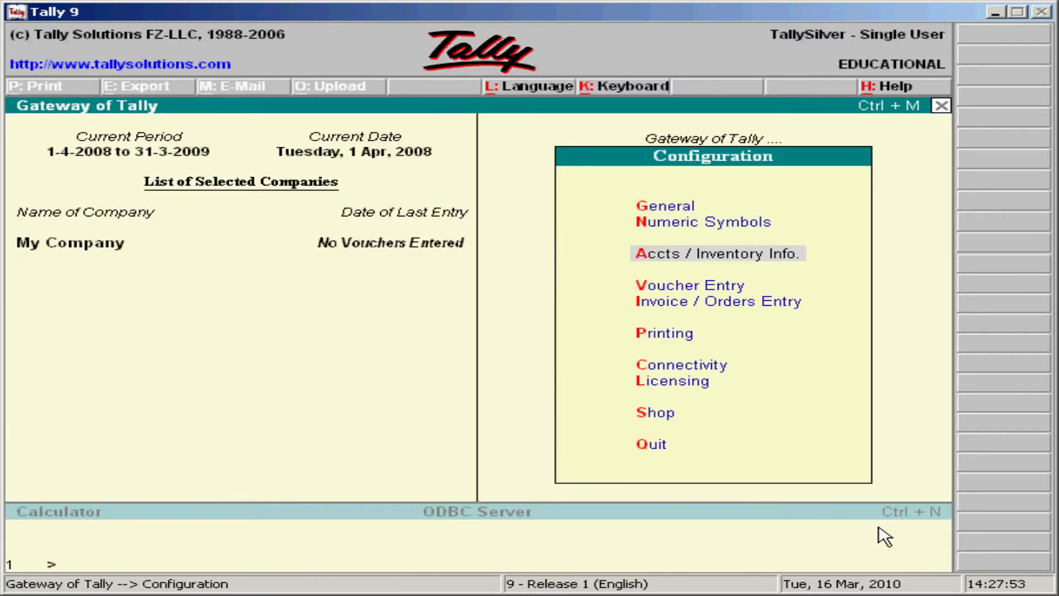
{"action": "key", "text": "Return"}
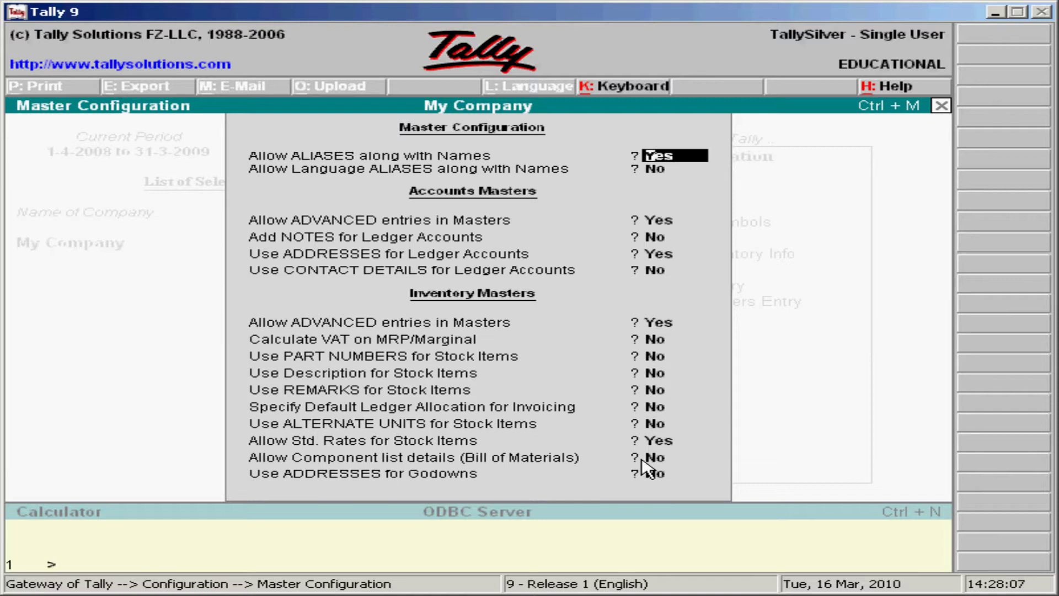
{"action": "key", "text": "Escape"}
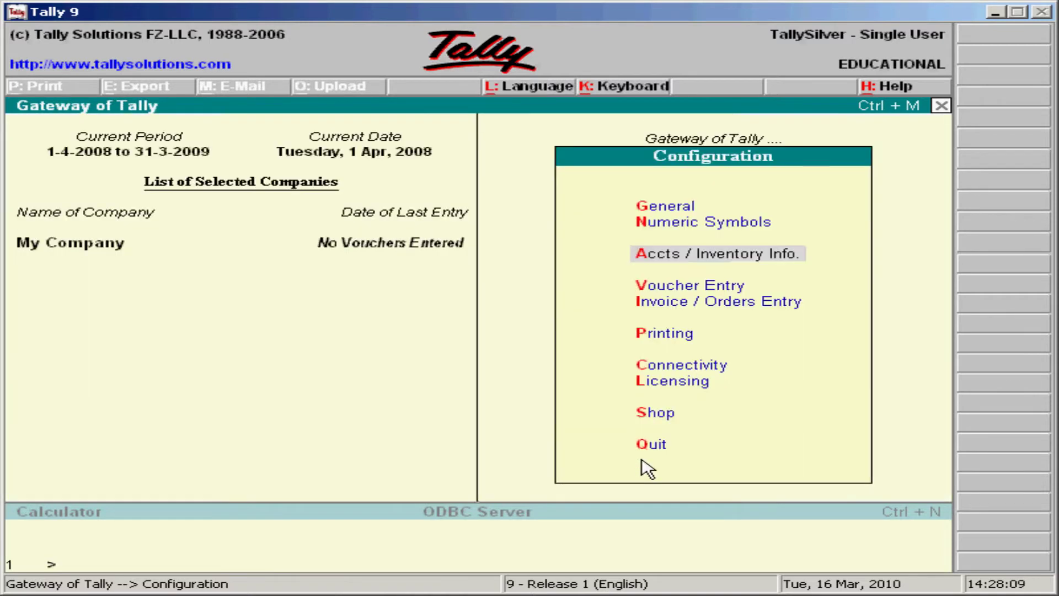
- Examine the Voucher Entry and Invoice / Orders Entry configuration settings, then return to the Gateway of Tally
{"action": "key", "text": "Down"}
{"action": "key", "text": "Return"}
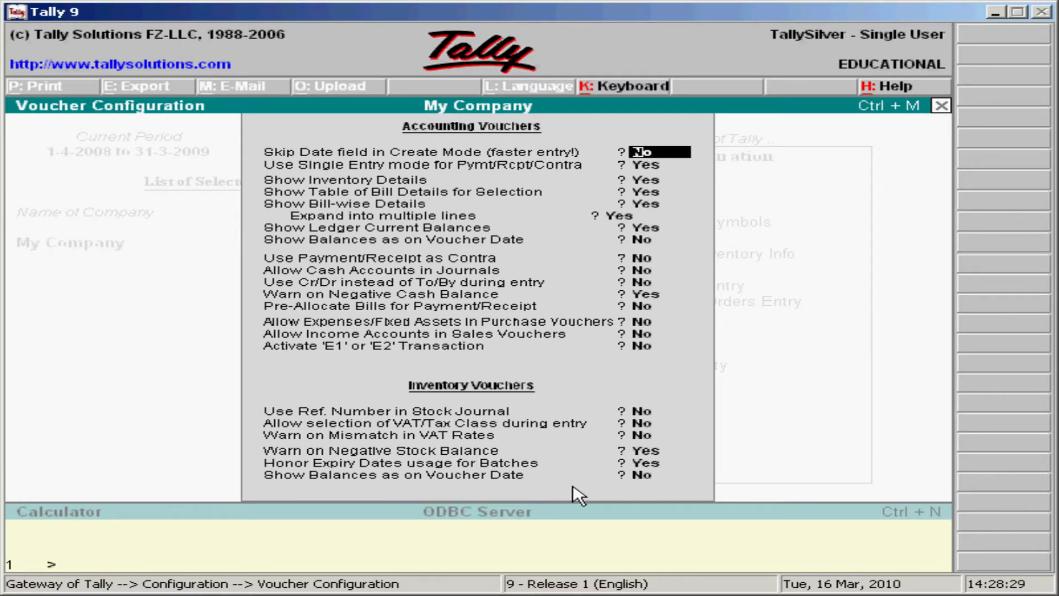
{"action": "key", "text": "Escape"}
{"action": "key", "text": "Down"}
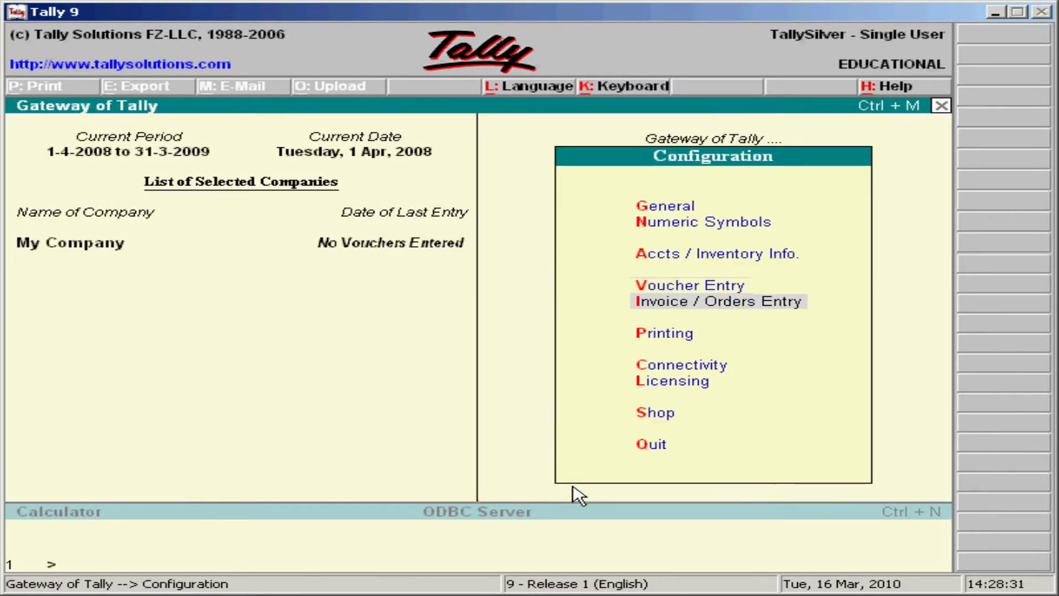
{"action": "key", "text": "Return"}
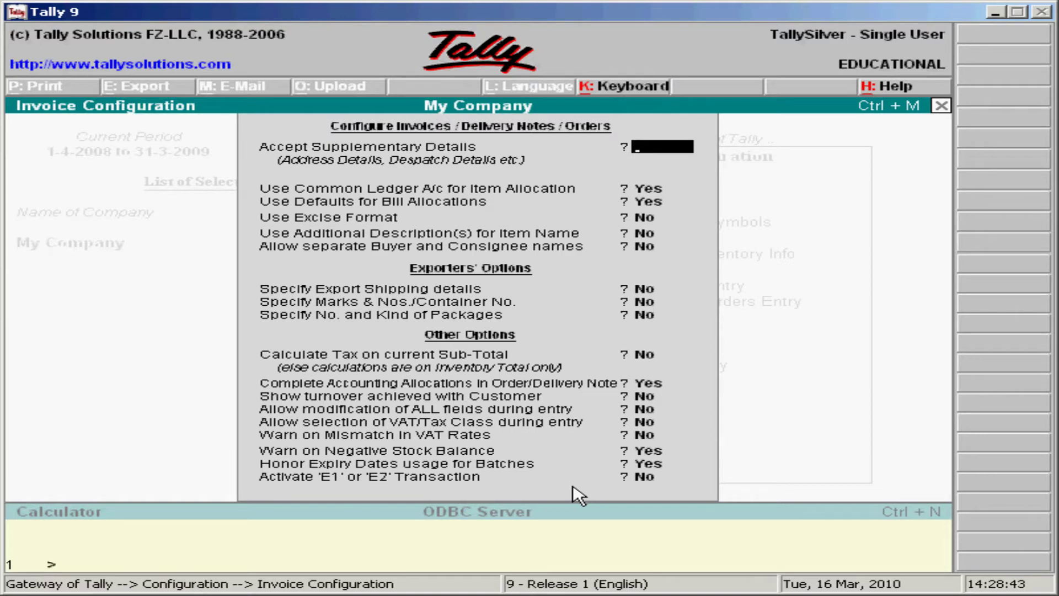
{"action": "key", "text": "Escape"}
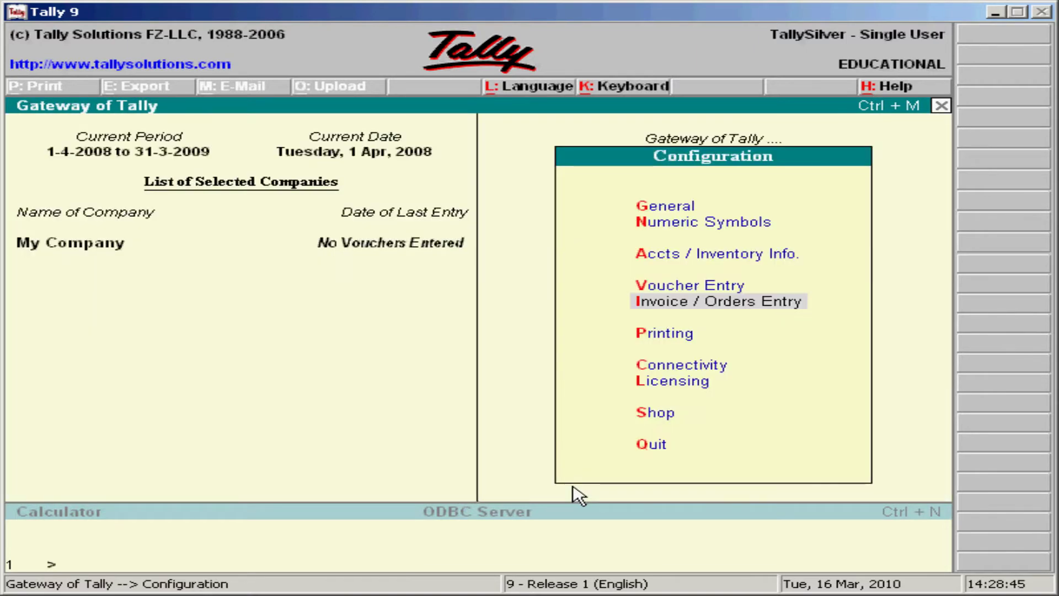
{"action": "key", "text": "Escape"}
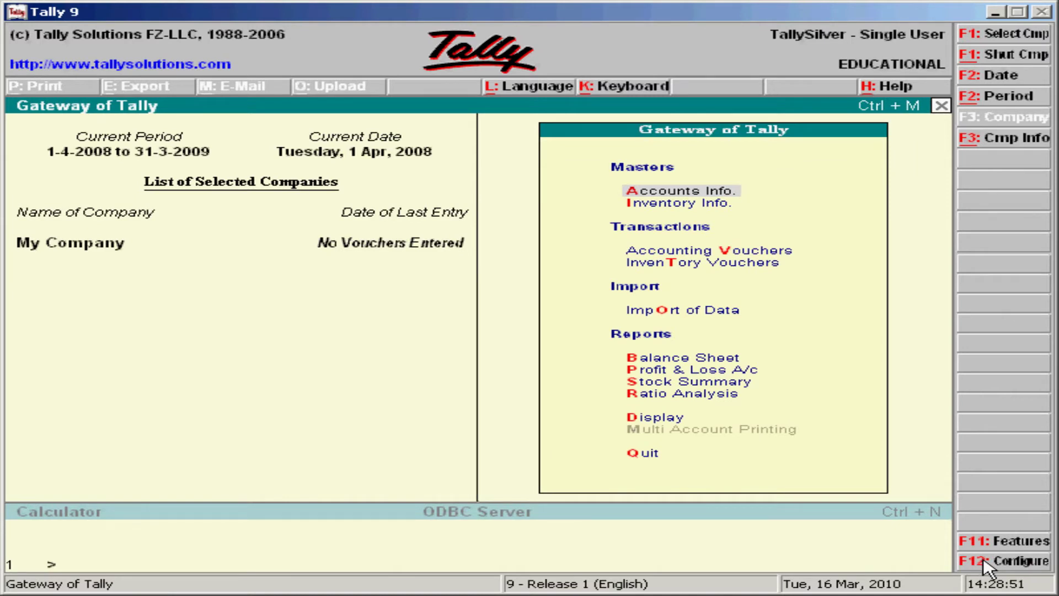
- Set Allow selection of VAT/Tax Class during entry to Yes for inventory vouchers in the Voucher Entry configuration and save it
{"action": "left_click", "coordinate": [985, 562]}
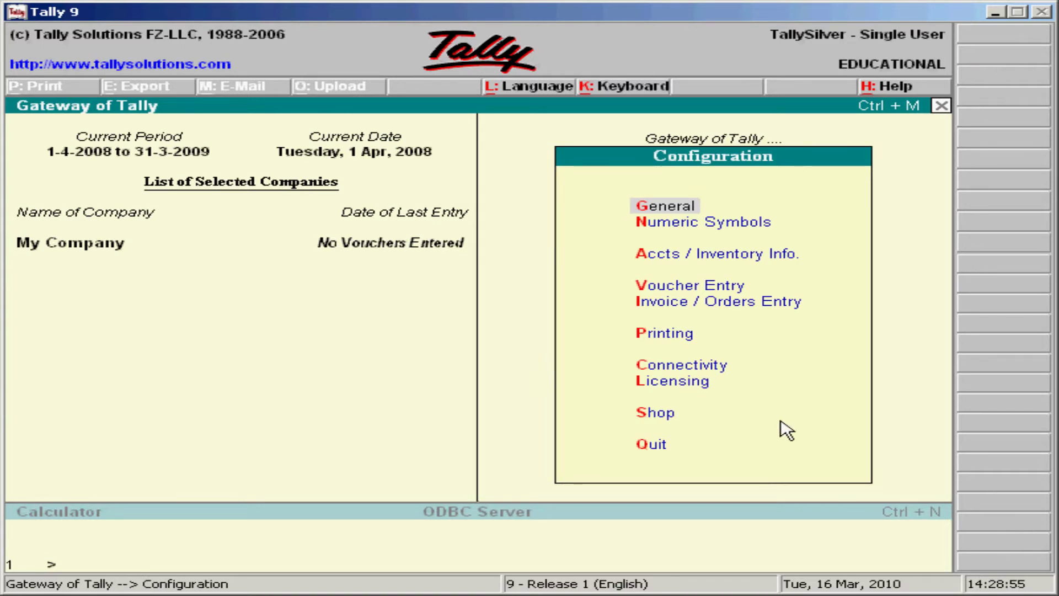
{"action": "key", "text": "Down"}
{"action": "key", "text": "Down"}
{"action": "key", "text": "Down"}
{"action": "key", "text": "Return"}
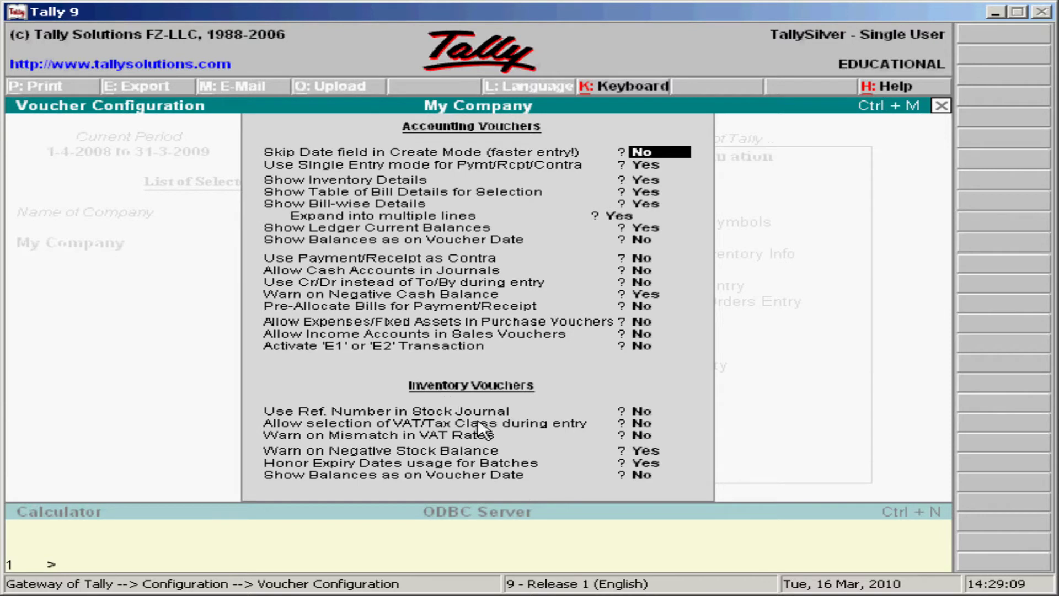
{"action": "left_click", "coordinate": [641, 426]}
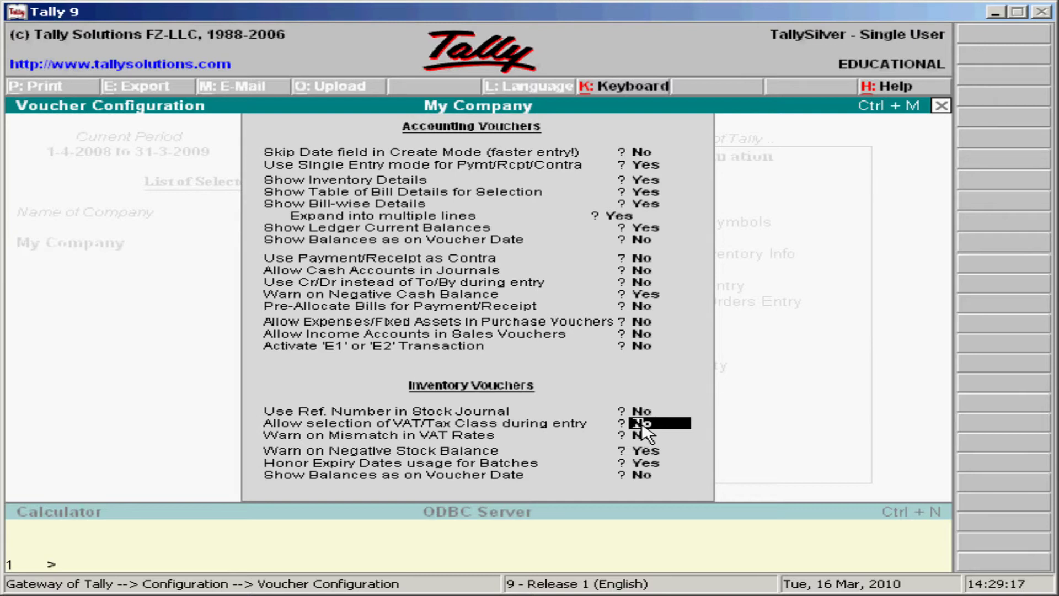
{"action": "type", "text": "yes"}
{"action": "key", "text": "Return"}
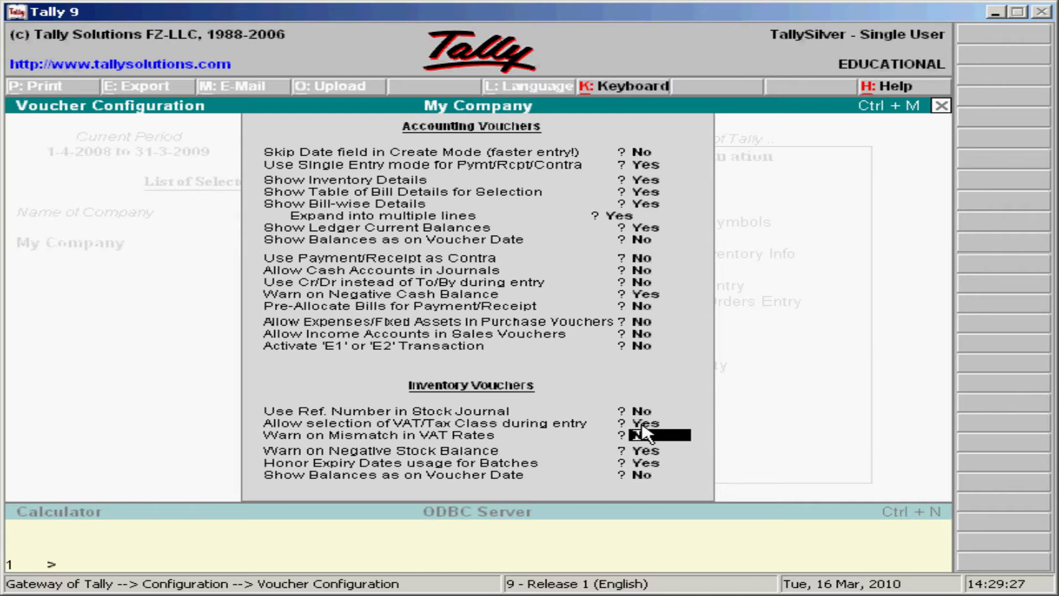
{"action": "key", "text": "Return"}
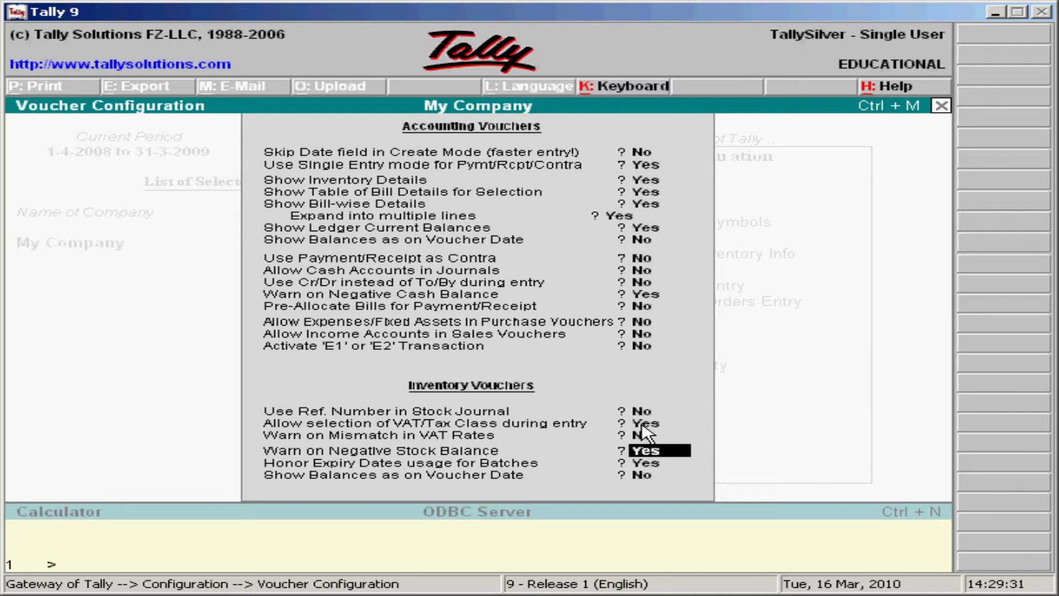
{"action": "key", "text": "Return"}
{"action": "key", "text": "Return"}
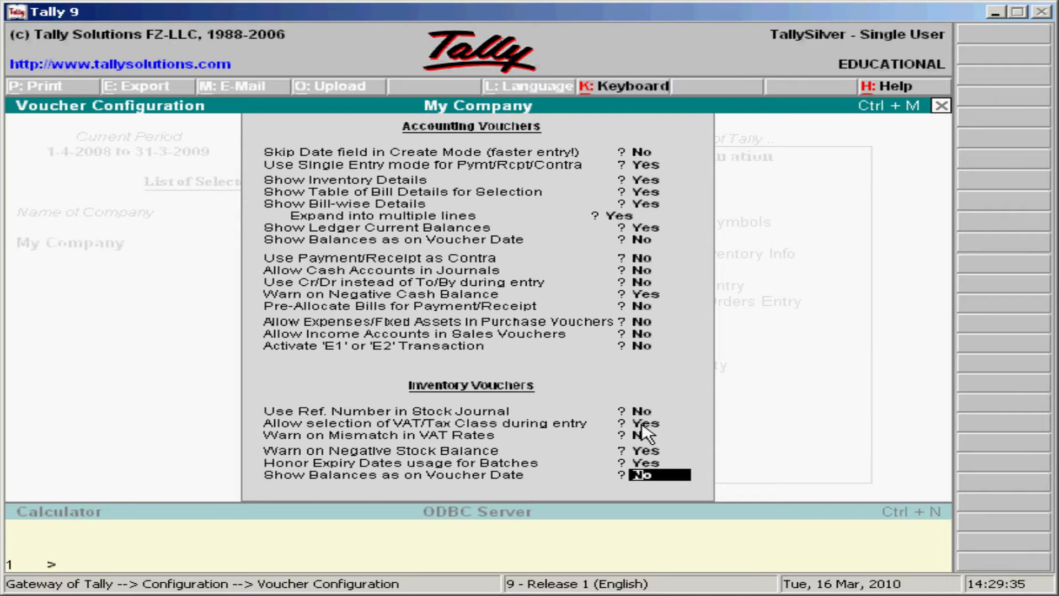
{"action": "key", "text": "Return"}
- Keep Allow selection of VAT/Tax Class during entry at Yes in the Invoice / Orders Entry configuration, save it and return to the Gateway of Tally
{"action": "key", "text": "Down"}
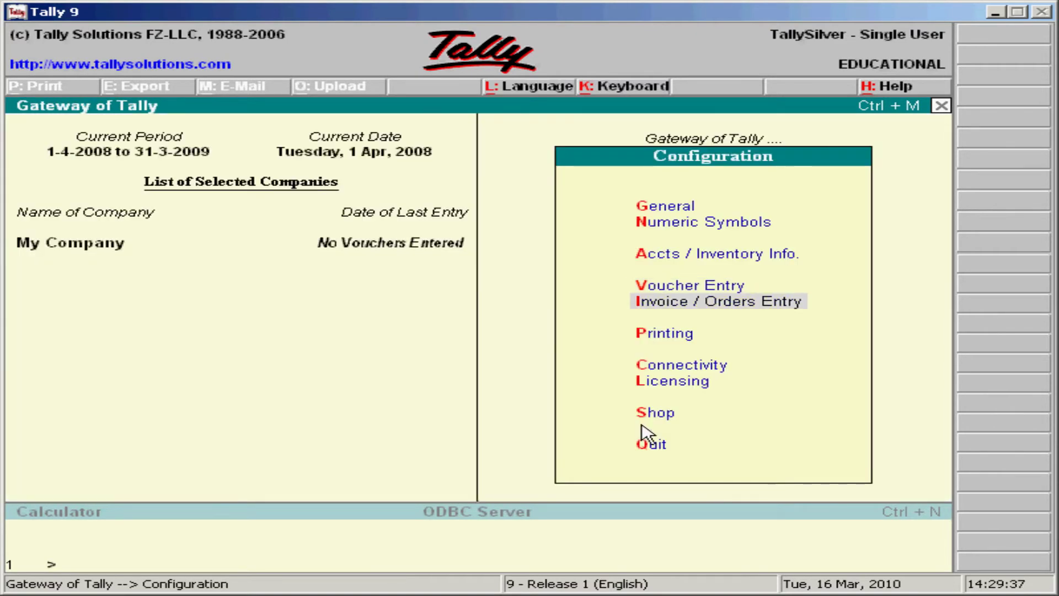
{"action": "key", "text": "Return"}
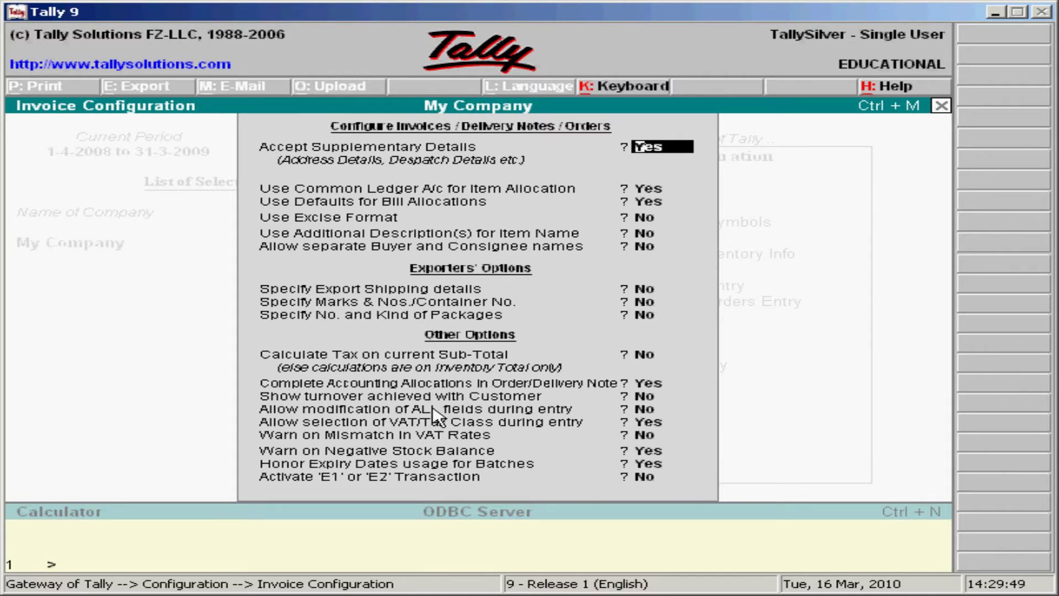
{"action": "left_click", "coordinate": [646, 423]}
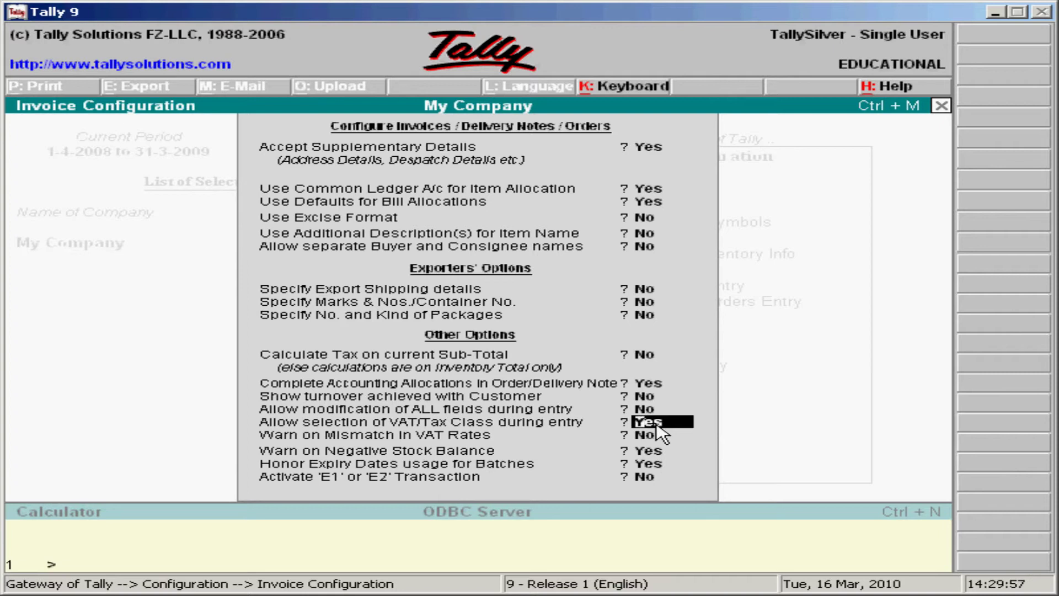
{"action": "key", "text": "Return"}
{"action": "key", "text": "Return"}
{"action": "key", "text": "Return"}
{"action": "key", "text": "Return"}
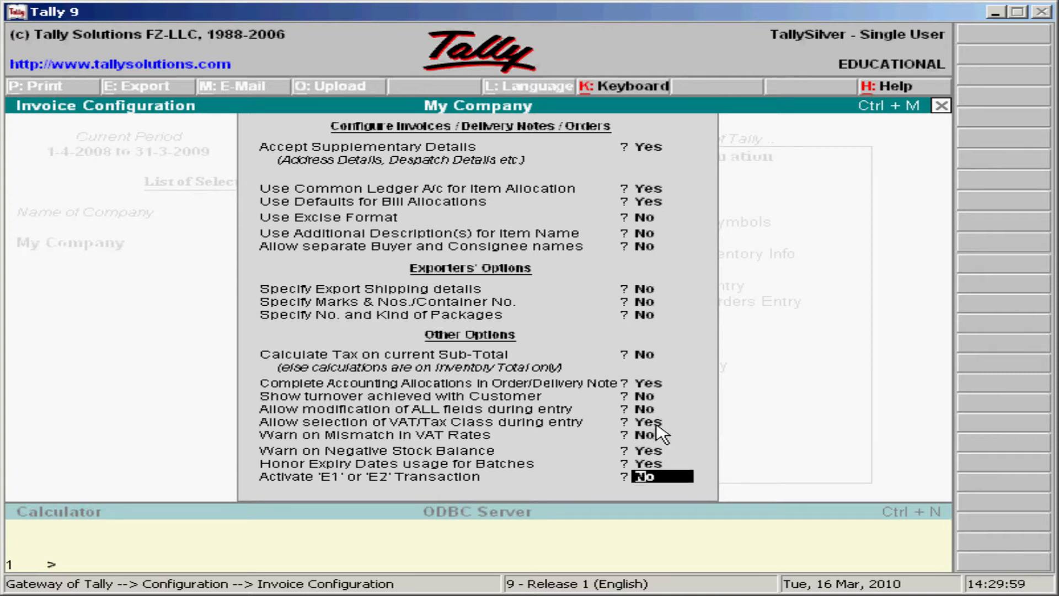
{"action": "key", "text": "Return"}
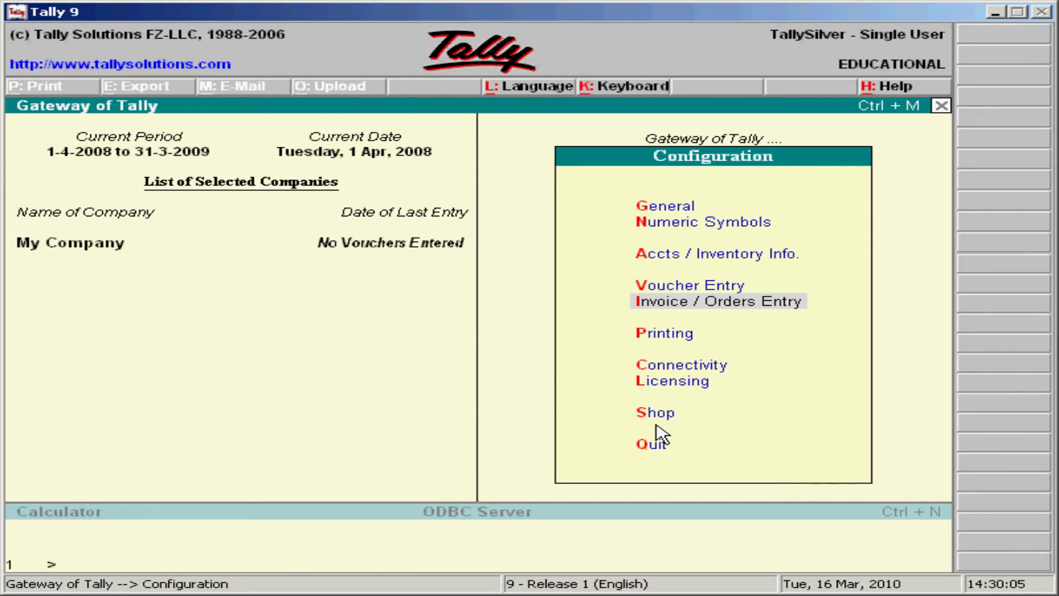
{"action": "key", "text": "Escape"}
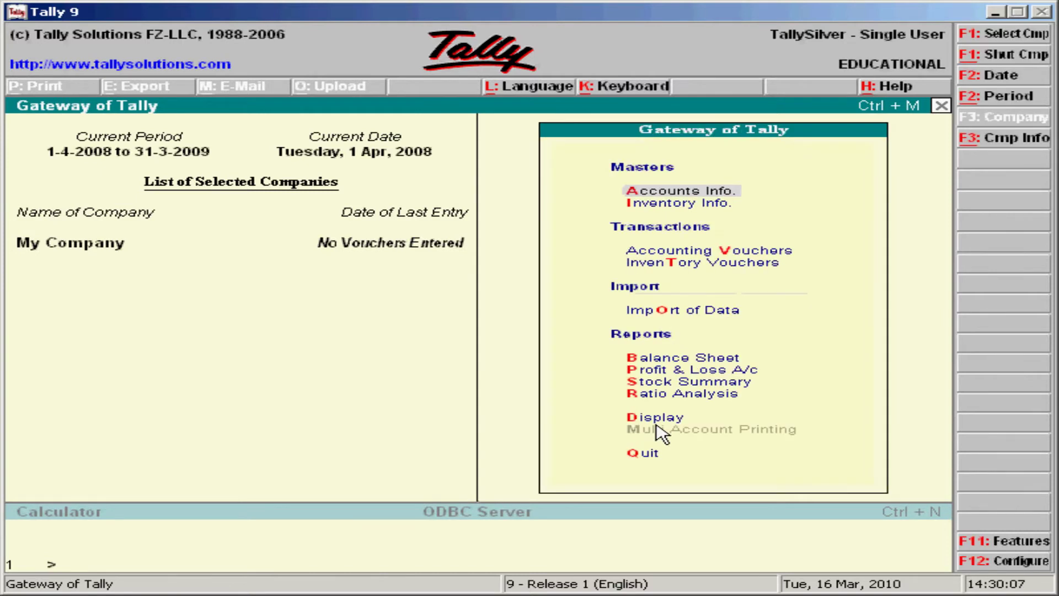
- Start a single new ledger in the accounts masters and name it Purchase @1%, without an alias
{"action": "key", "text": "Down"}
{"action": "key", "text": "Down"}
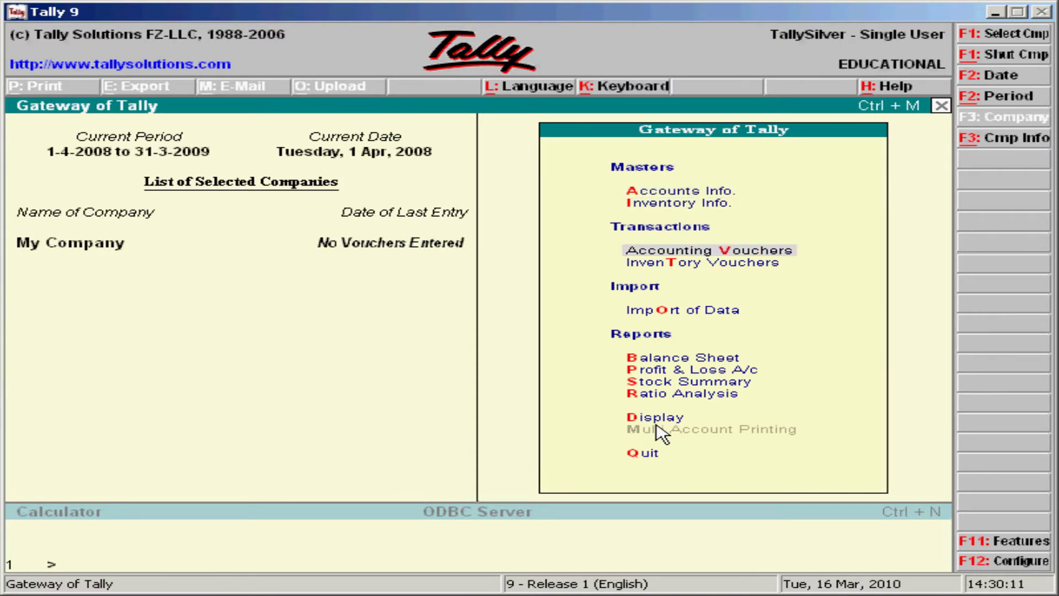
{"action": "key", "text": "Up"}
{"action": "key", "text": "Up"}
{"action": "key", "text": "Return"}
{"action": "key", "text": "Down"}
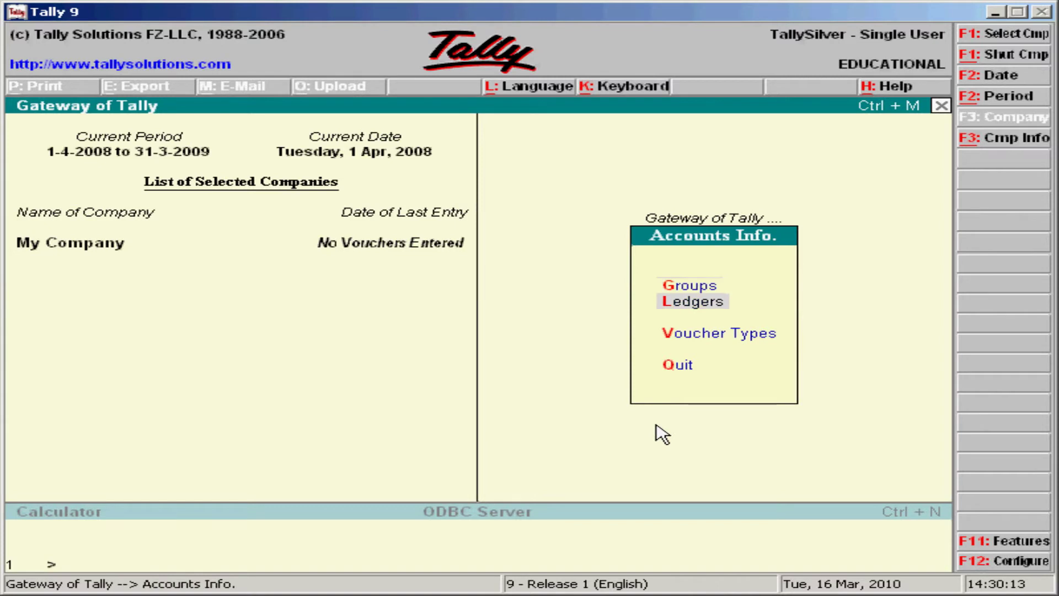
{"action": "key", "text": "Return"}
{"action": "key", "text": "Return"}
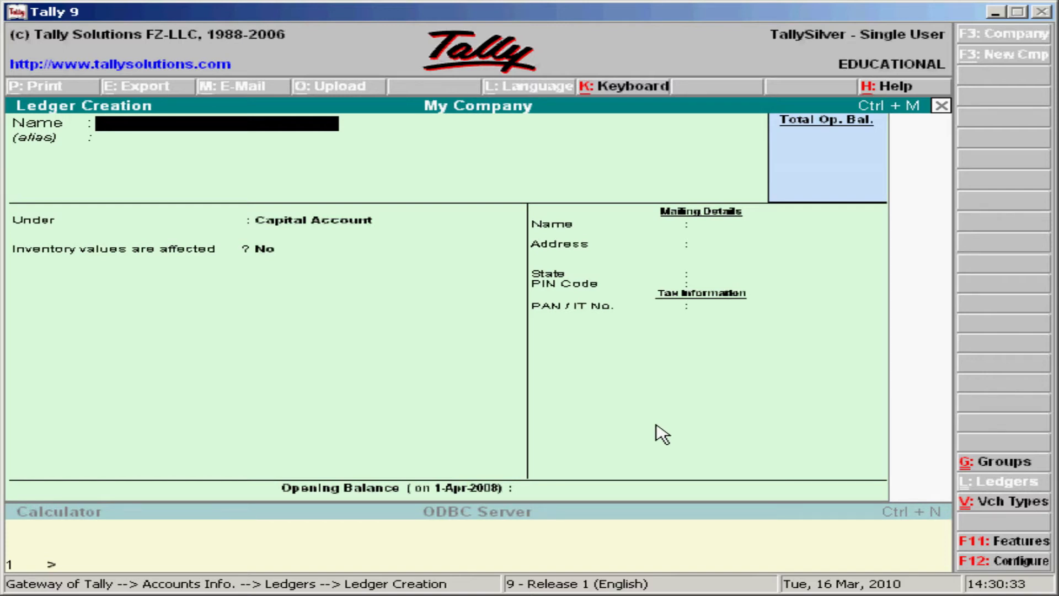
{"action": "type", "text": "Purchase"}
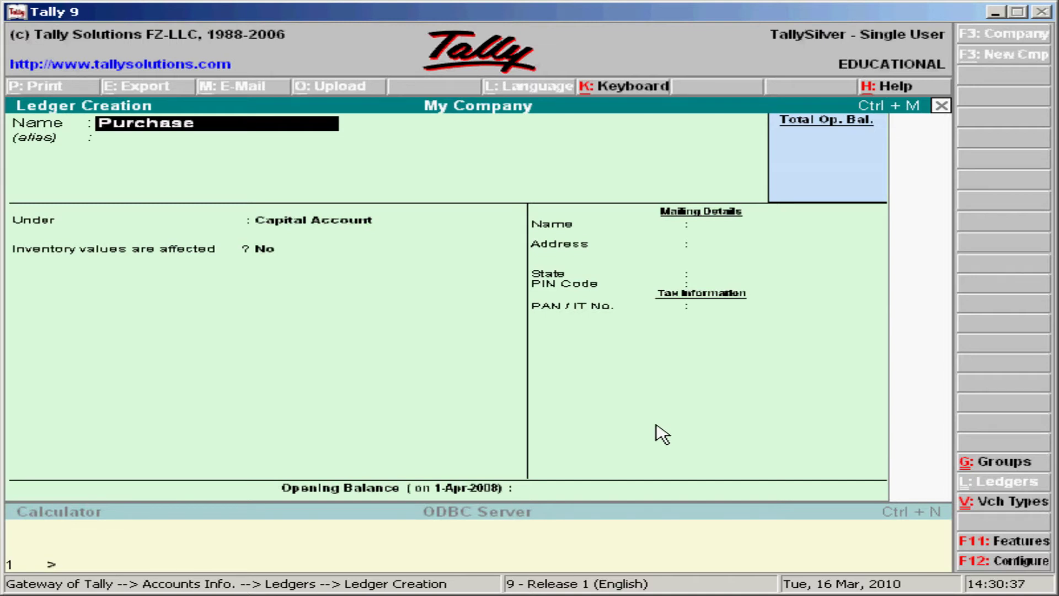
{"action": "type", "text": " @1%"}
{"action": "key", "text": "Return"}
{"action": "key", "text": "Return"}
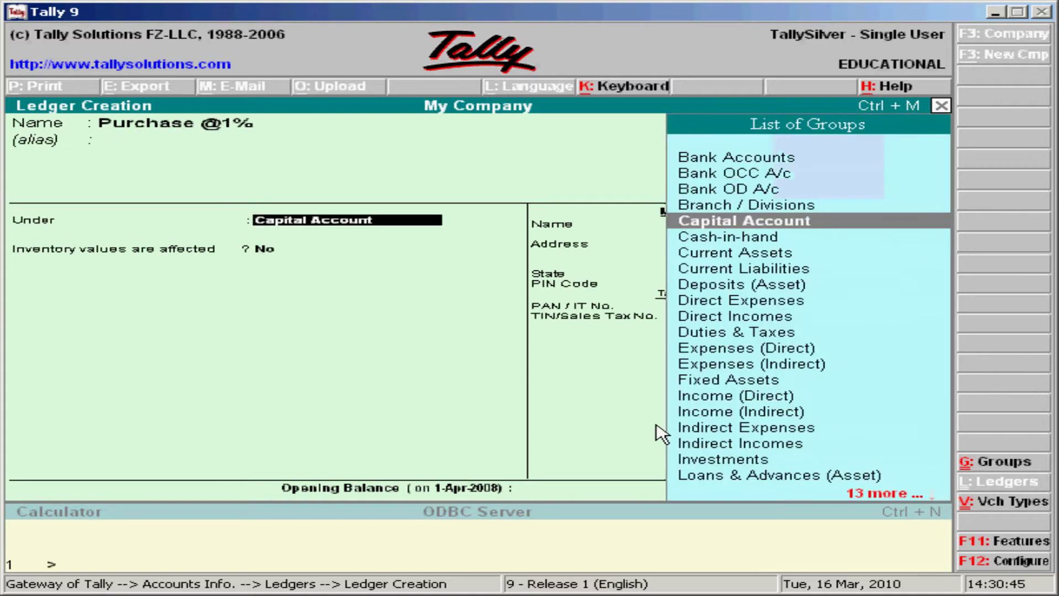
- Place the Purchase @1% ledger under Purchase Accounts, keep inventory values affected at Yes and set Used In VAT Returns to Yes
{"action": "type", "text": "P"}
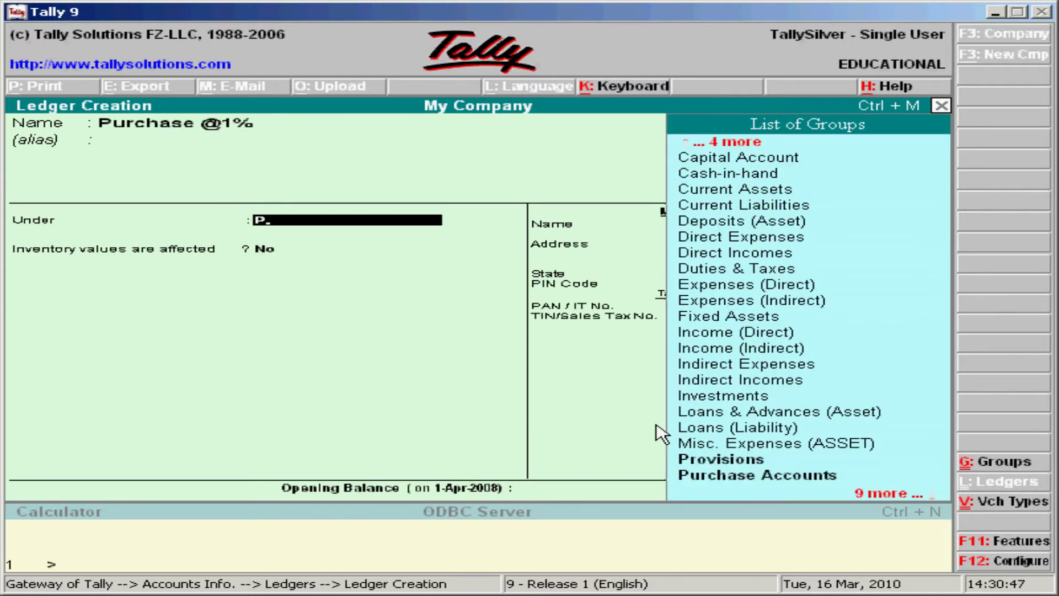
{"action": "key", "text": "Down"}
{"action": "key", "text": "Return"}
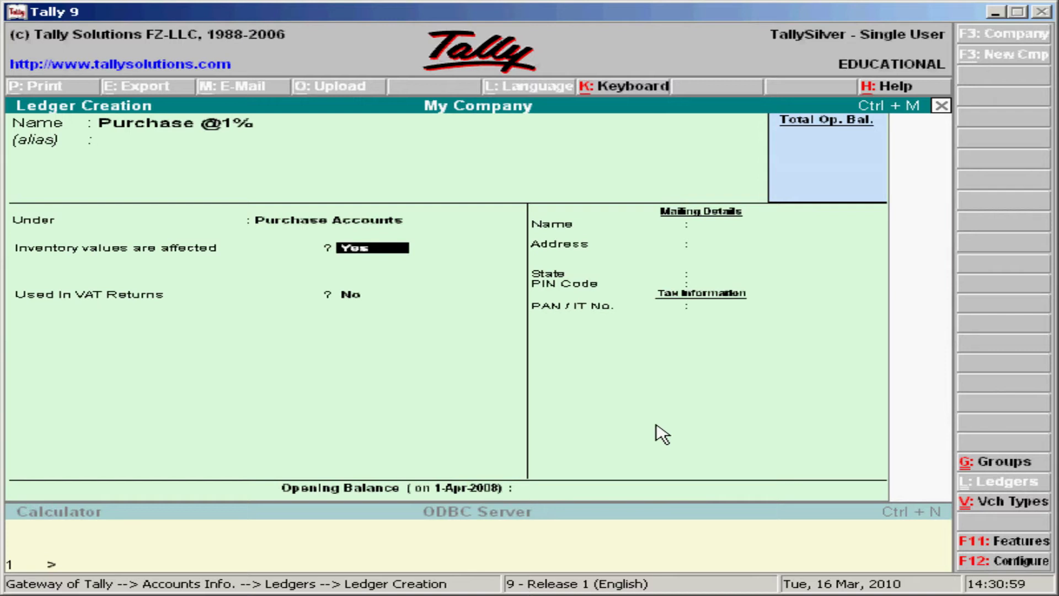
{"action": "key", "text": "Return"}
{"action": "type", "text": "yes"}
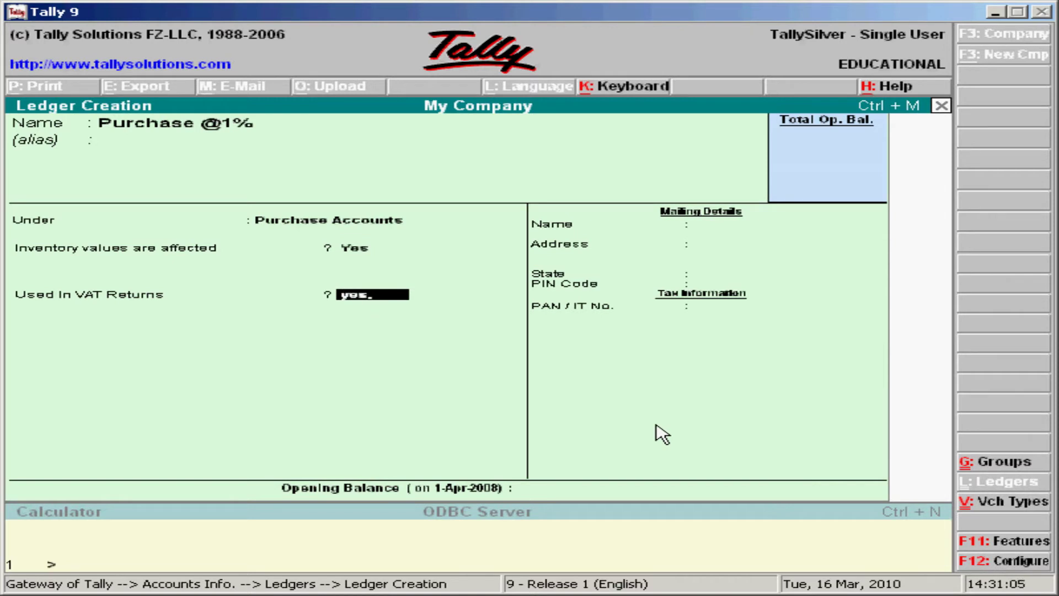
- Choose Purchases @ 1% as the ledger's default VAT/Tax class and save the ledger without an opening balance
{"action": "key", "text": "Return"}
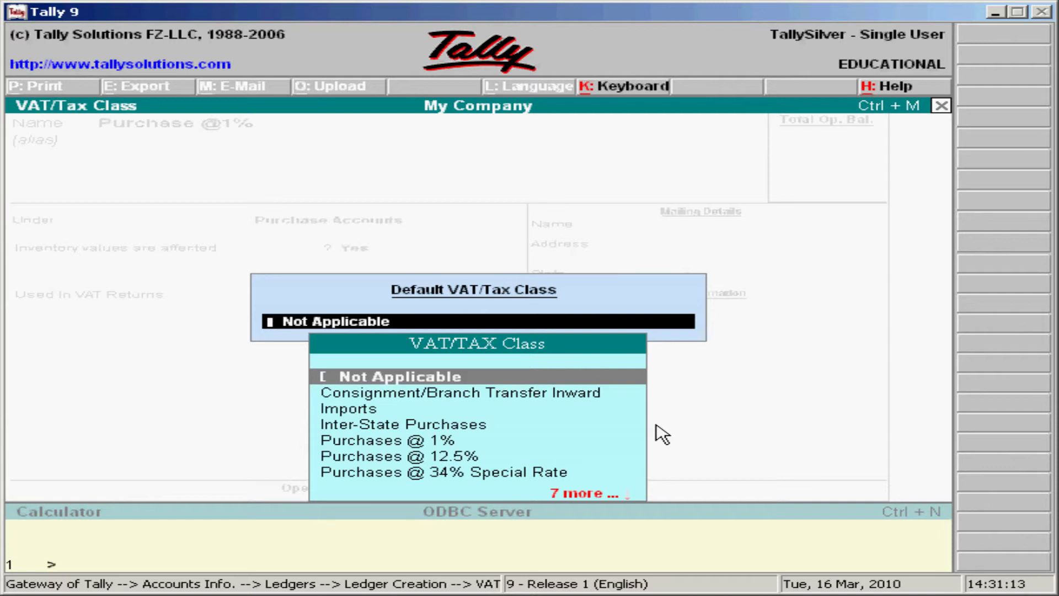
{"action": "key", "text": "Down"}
{"action": "key", "text": "Down"}
{"action": "key", "text": "Down"}
{"action": "key", "text": "Down"}
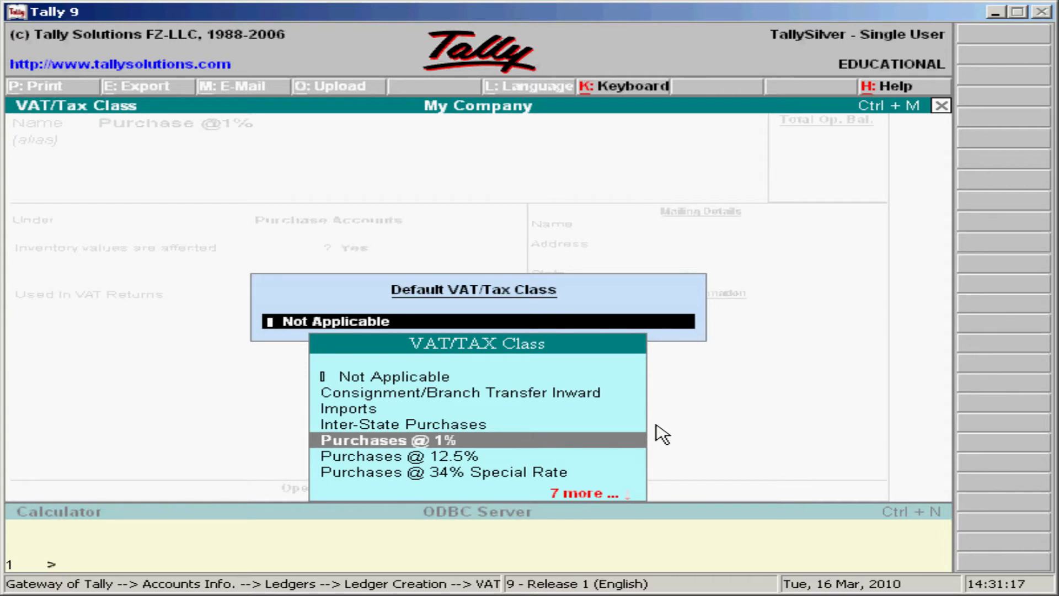
{"action": "key", "text": "Return"}
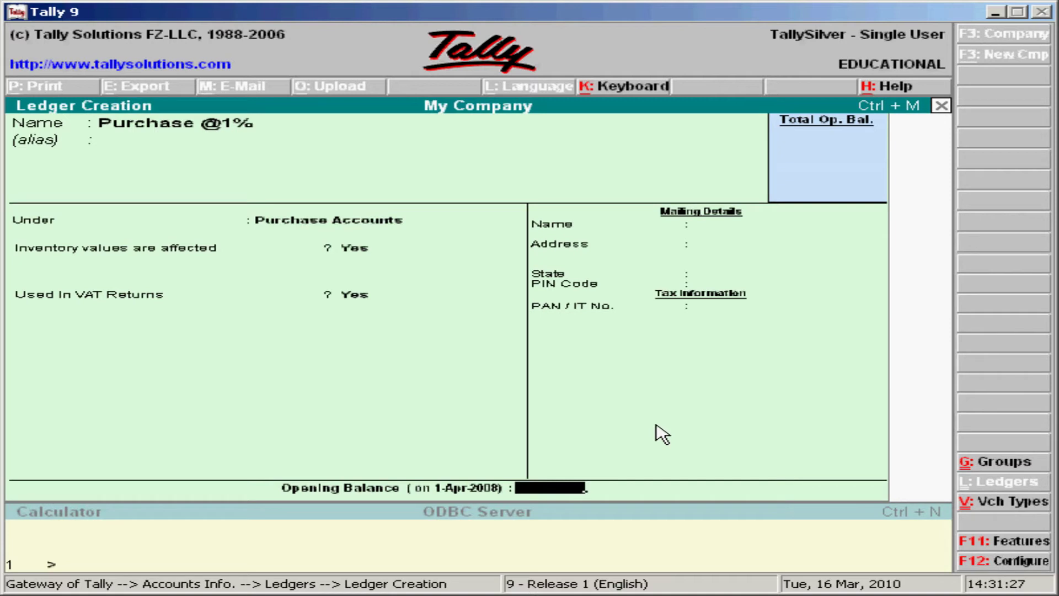
{"action": "key", "text": "Return"}
{"action": "key", "text": "Return"}
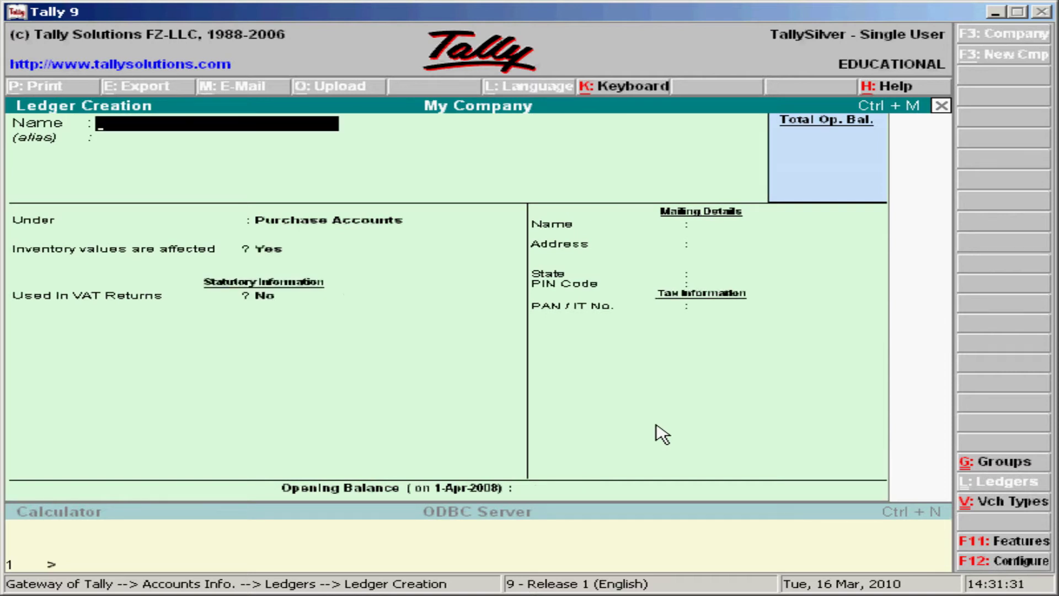
- Fill in a new ledger named Purchases @4% under Purchase Accounts, with inventory values affected and Used In VAT Returns set to Yes
{"action": "type", "text": "Purchases"}
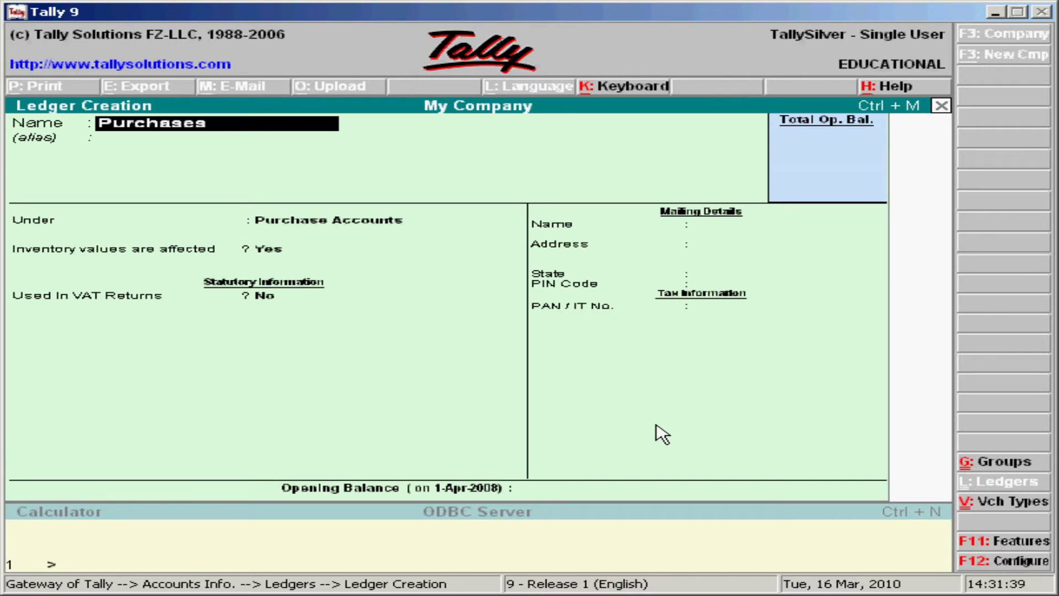
{"action": "type", "text": " @4%"}
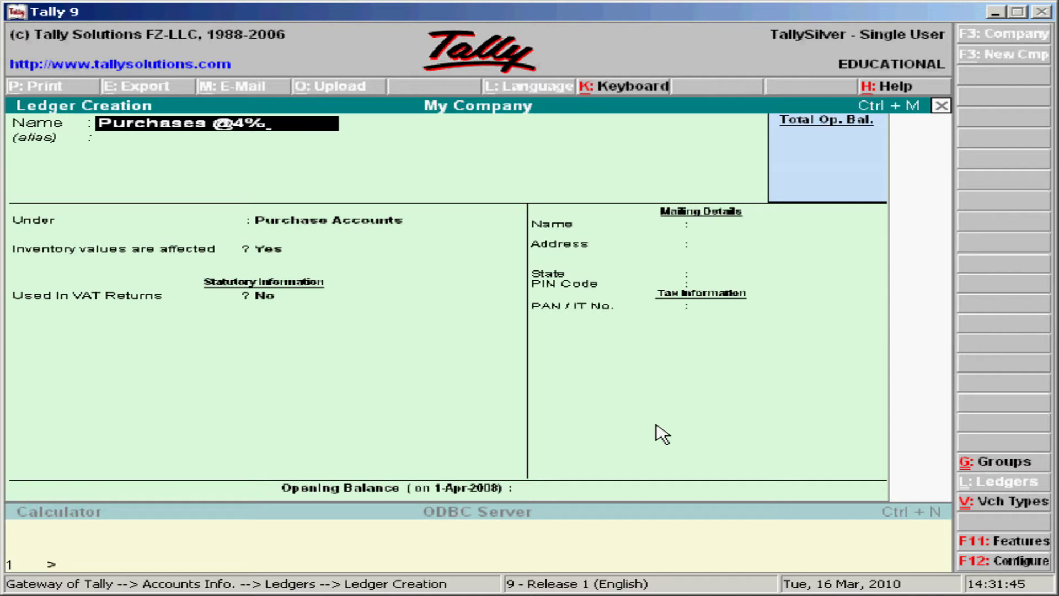
{"action": "key", "text": "Return"}
{"action": "key", "text": "Return"}
{"action": "key", "text": "Return"}
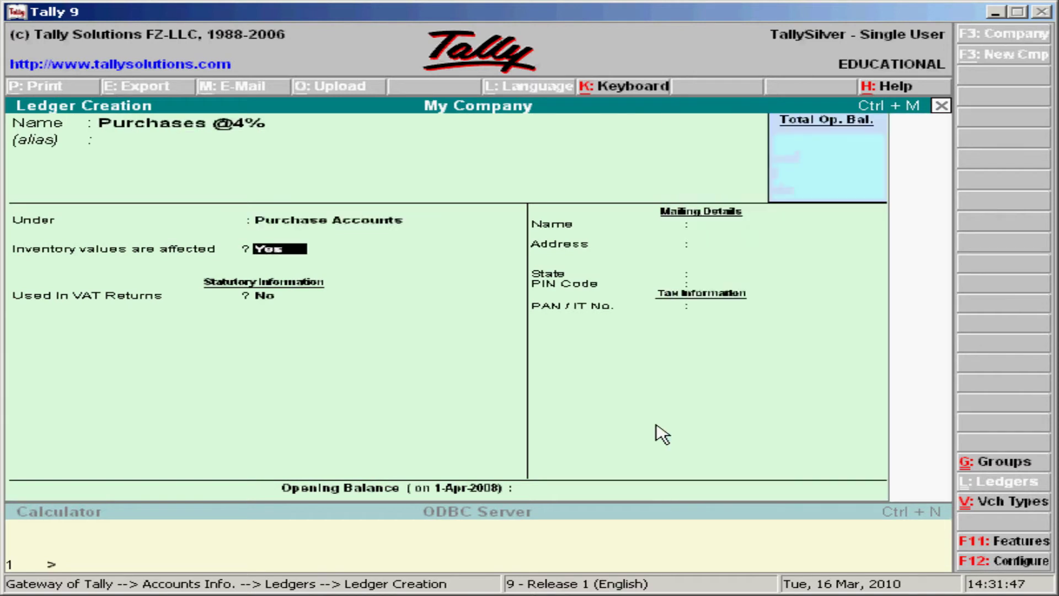
{"action": "key", "text": "Return"}
{"action": "key", "text": "y"}
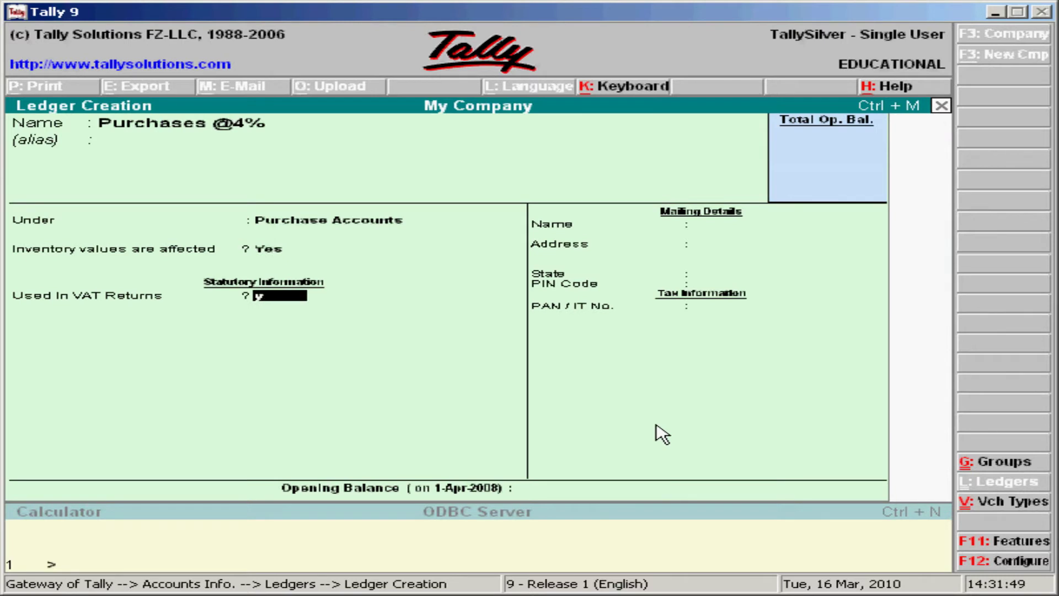
- Choose Purchases @ 4% as the default VAT/Tax class and save the Purchases @4% ledger without an opening balance
{"action": "key", "text": "Return"}
{"action": "key", "text": "Down"}
{"action": "key", "text": "Down"}
{"action": "key", "text": "Down"}
{"action": "key", "text": "Down"}
{"action": "key", "text": "Down"}
{"action": "key", "text": "Down"}
{"action": "key", "text": "Down"}
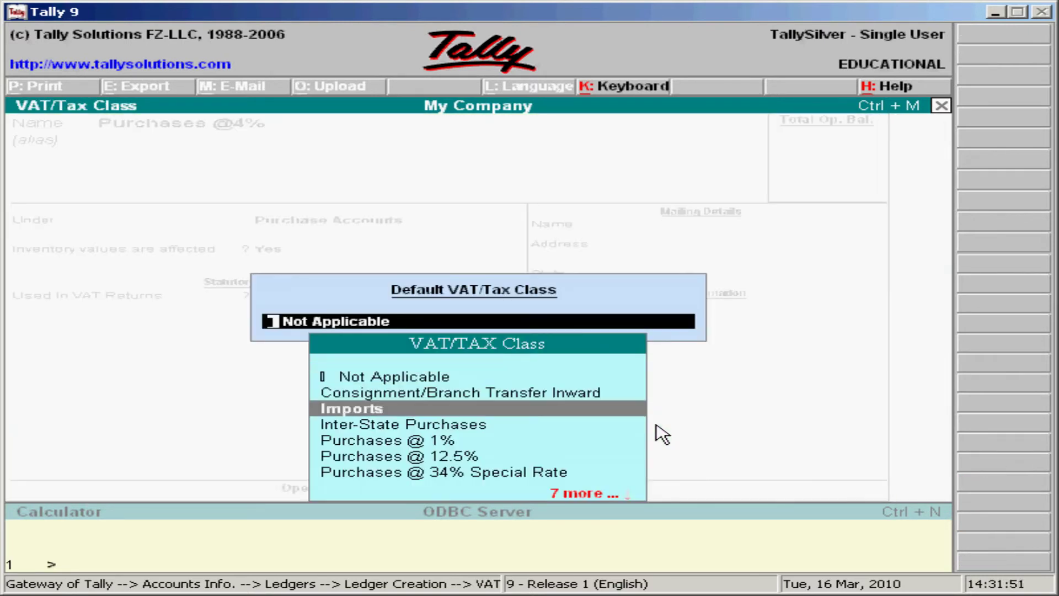
{"action": "key", "text": "Return"}
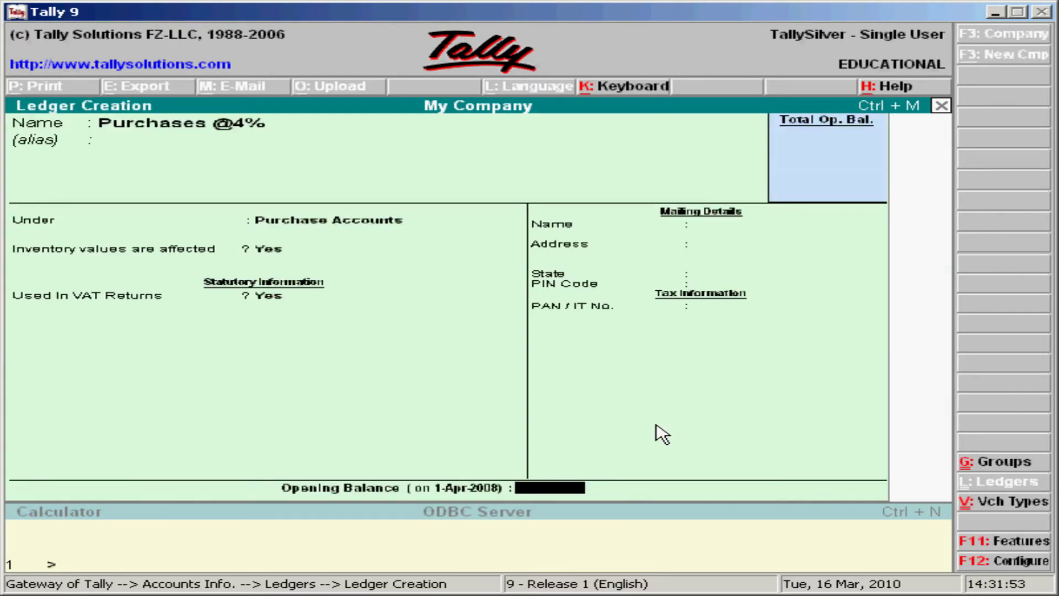
{"action": "key", "text": "Return"}
{"action": "key", "text": "Return"}
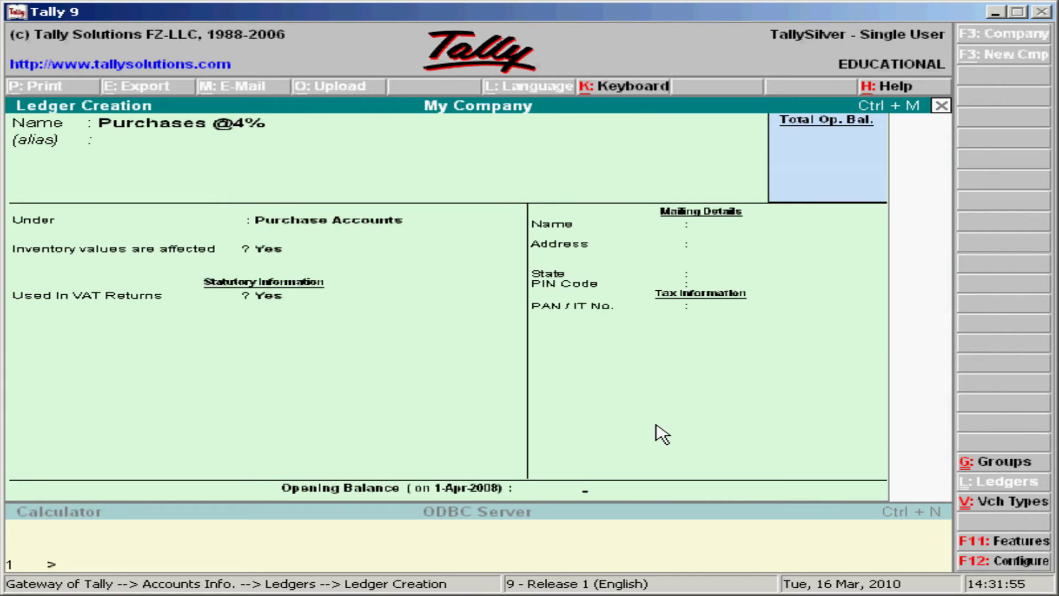
{"action": "type", "text": "Purcha"}
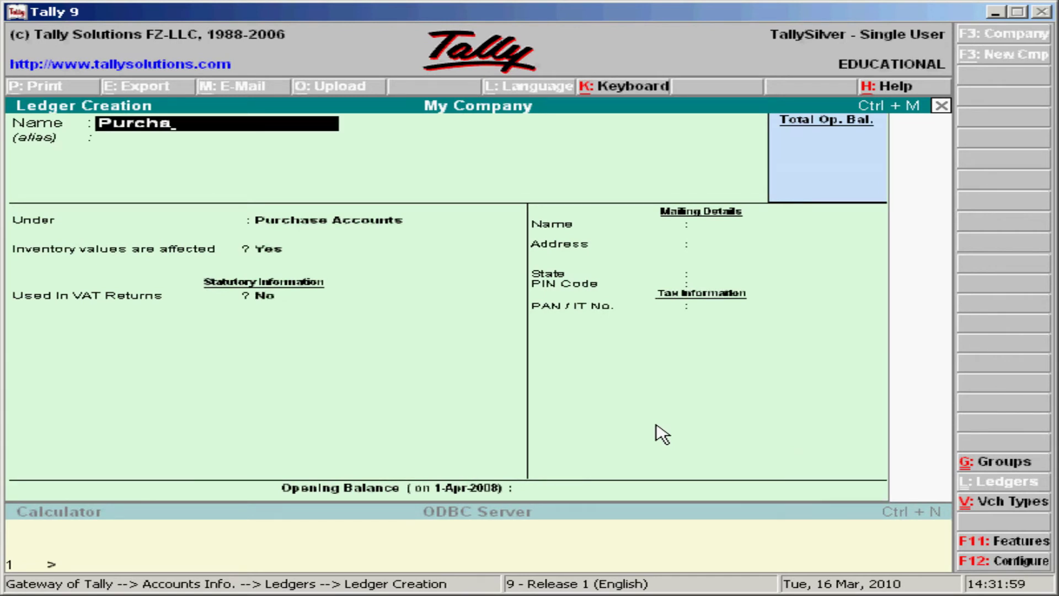
{"action": "key", "text": "BackSpace"}
{"action": "type", "text": "ases @12.5"}
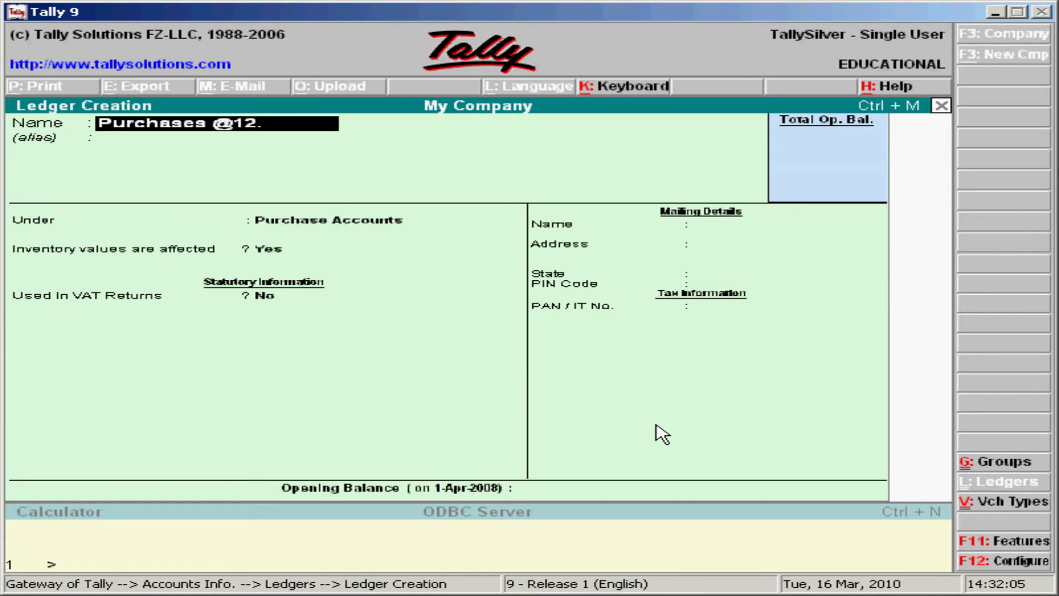
{"action": "type", "text": "%"}
{"action": "key", "text": "Return"}
{"action": "key", "text": "Return"}
{"action": "key", "text": "Return"}
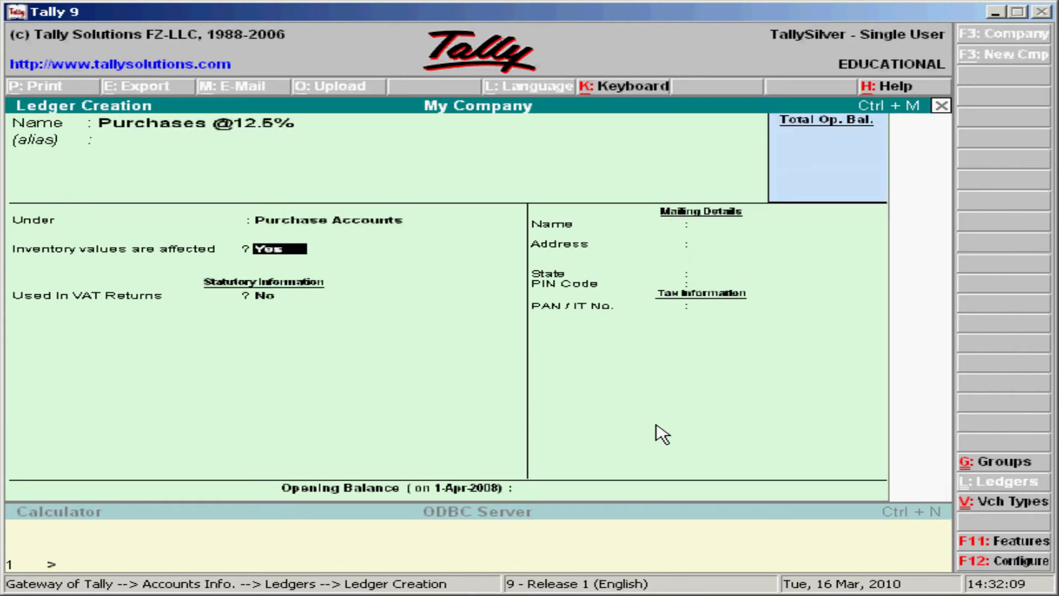
{"action": "key", "text": "Return"}
{"action": "key", "text": "y"}
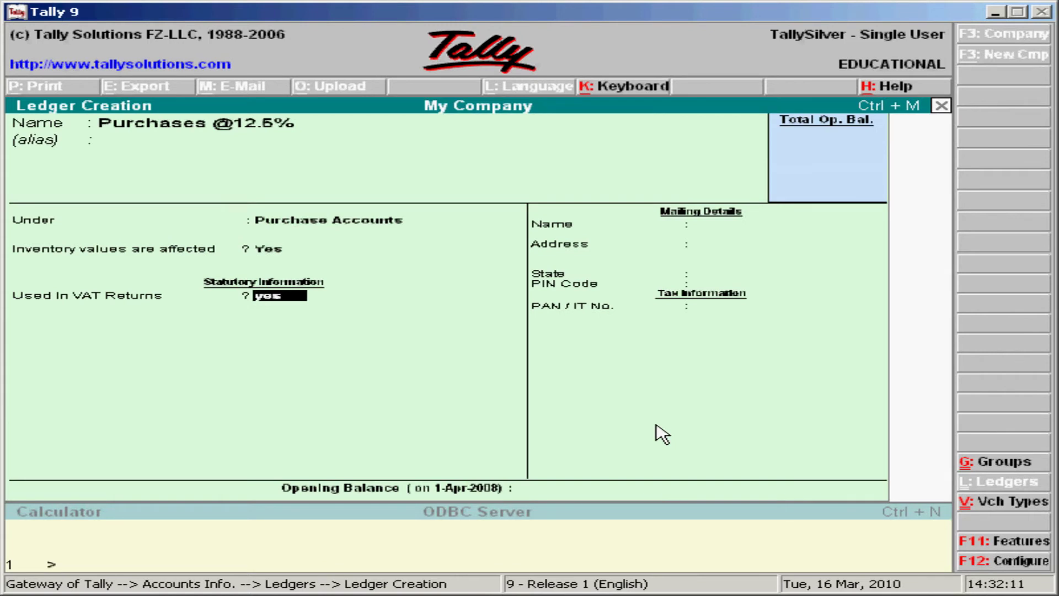
{"action": "key", "text": "Return"}
{"action": "key", "text": "Down"}
{"action": "key", "text": "Down"}
{"action": "key", "text": "Down"}
{"action": "key", "text": "Down"}
{"action": "key", "text": "Down"}
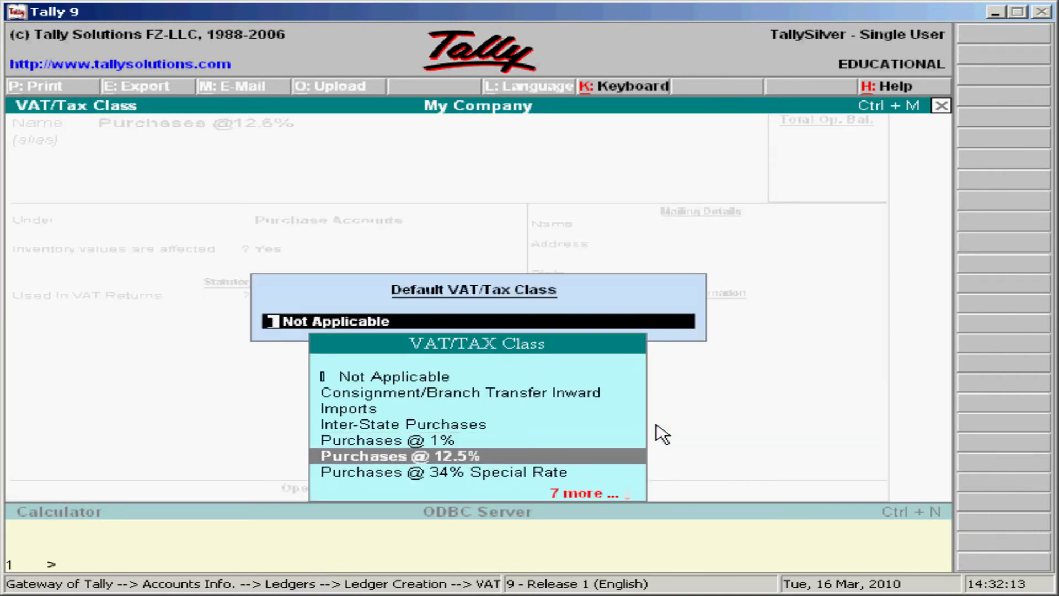
{"action": "key", "text": "Return"}
{"action": "key", "text": "Return"}
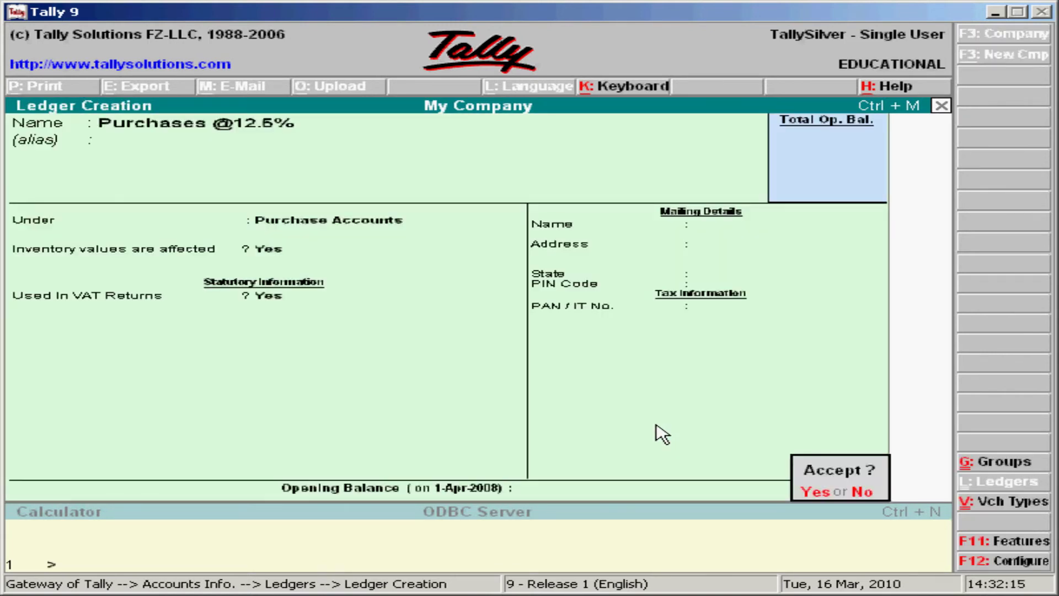
{"action": "key", "text": "y"}
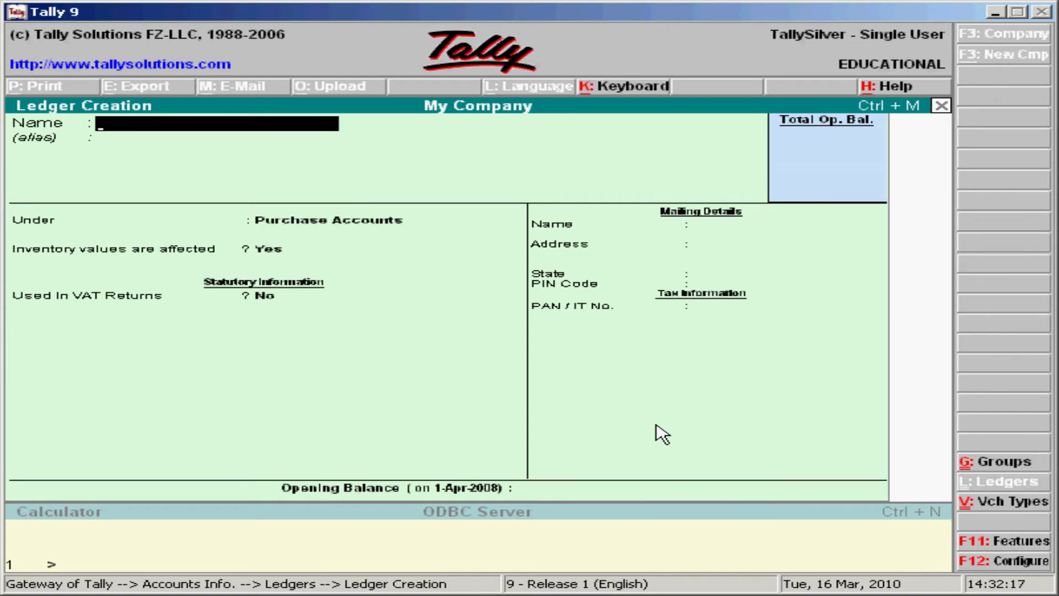
- Fill in a new ledger named Purchases-Exempt under Purchase Accounts, with inventory values affected and Used In VAT Returns set to Yes
{"action": "type", "text": "Purchases"}
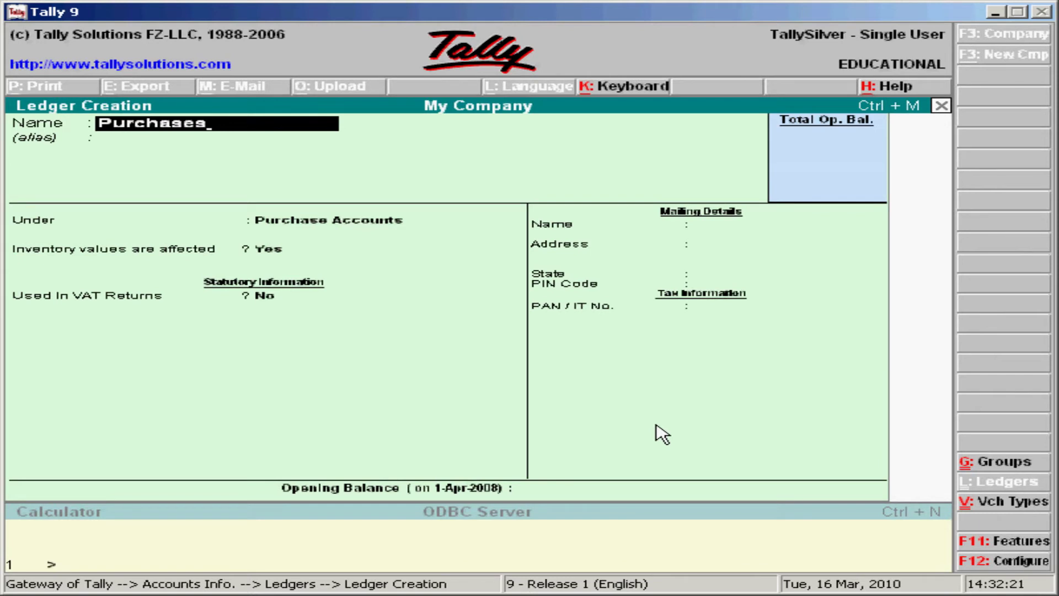
{"action": "type", "text": "-Exempt"}
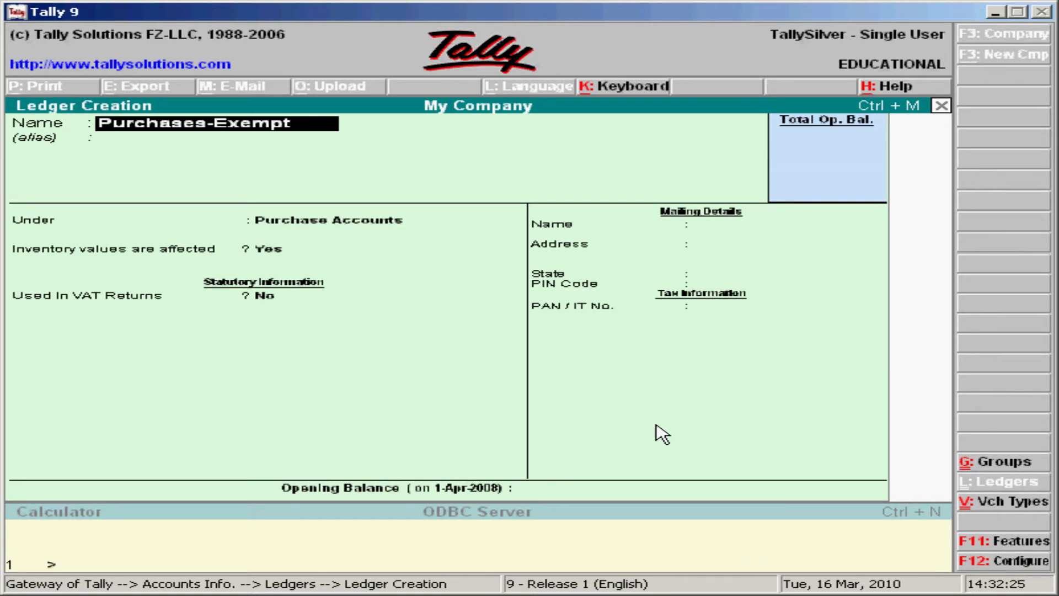
{"action": "key", "text": "Return"}
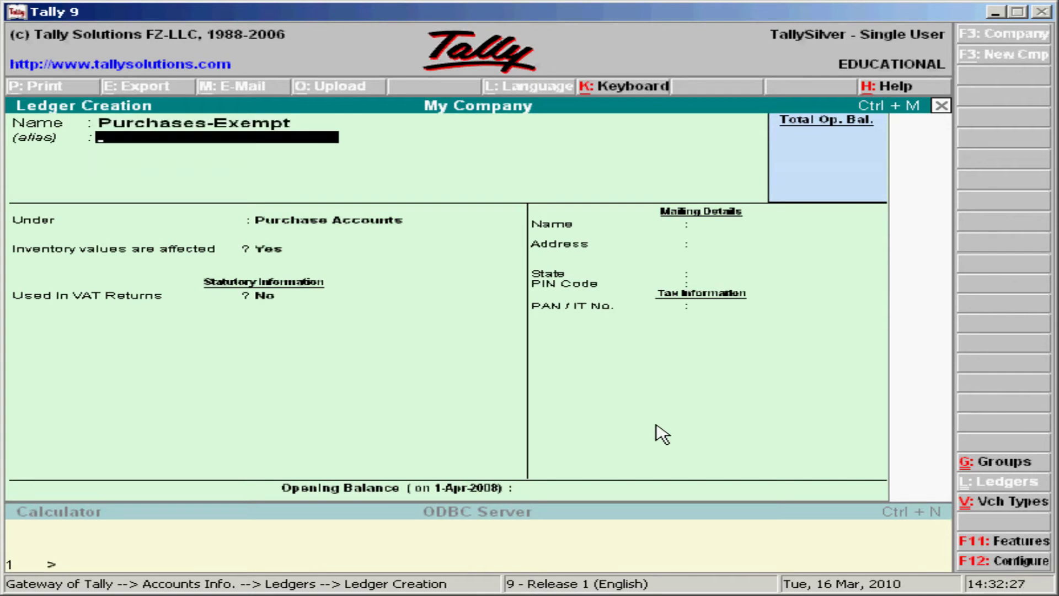
{"action": "key", "text": "Return"}
{"action": "key", "text": "Return"}
{"action": "key", "text": "Return"}
{"action": "type", "text": "yes"}
- Choose Purchases - Exempt as the default VAT/Tax class and save the Purchases-Exempt ledger without an opening balance
{"action": "key", "text": "Return"}
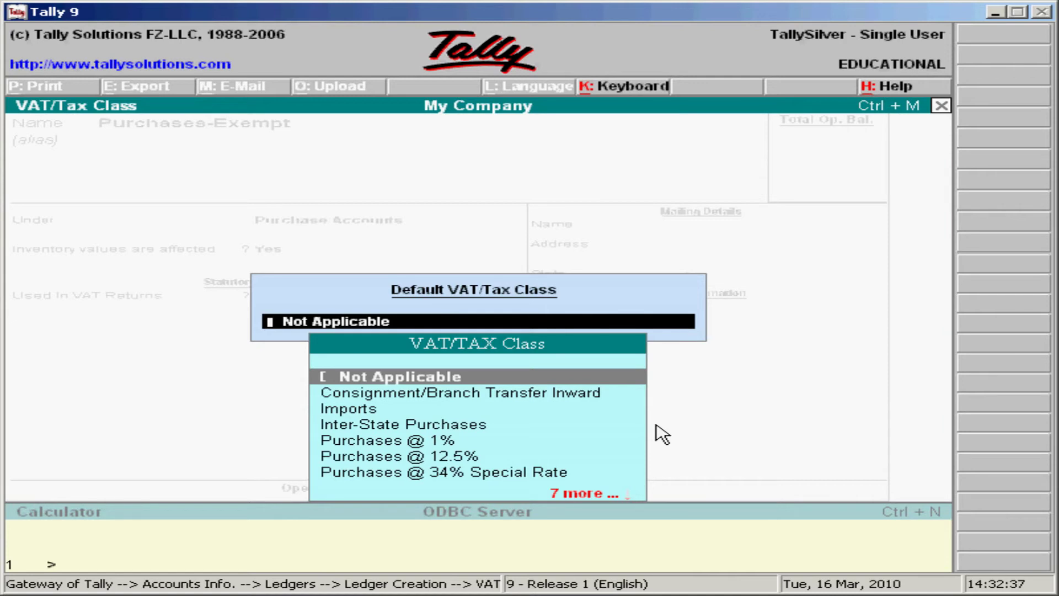
{"action": "key", "text": "Down"}
{"action": "key", "text": "Down"}
{"action": "key", "text": "Down"}
{"action": "key", "text": "Down"}
{"action": "key", "text": "Down"}
{"action": "key", "text": "Down"}
{"action": "key", "text": "Down"}
{"action": "key", "text": "Down"}
{"action": "key", "text": "Down"}
{"action": "key", "text": "Down"}
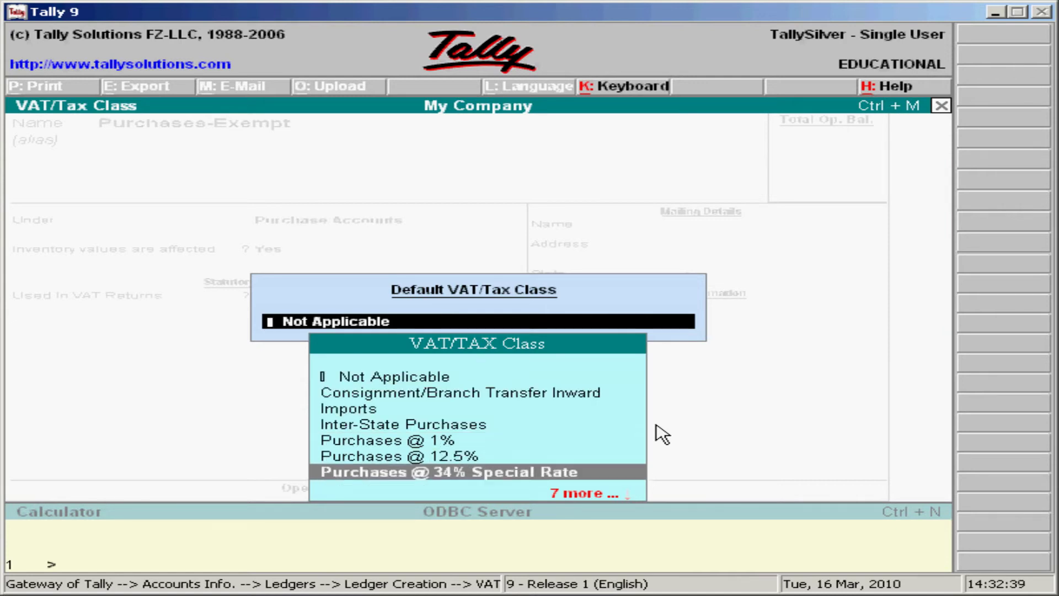
{"action": "key", "text": "Down"}
{"action": "key", "text": "Down"}
{"action": "key", "text": "Up"}
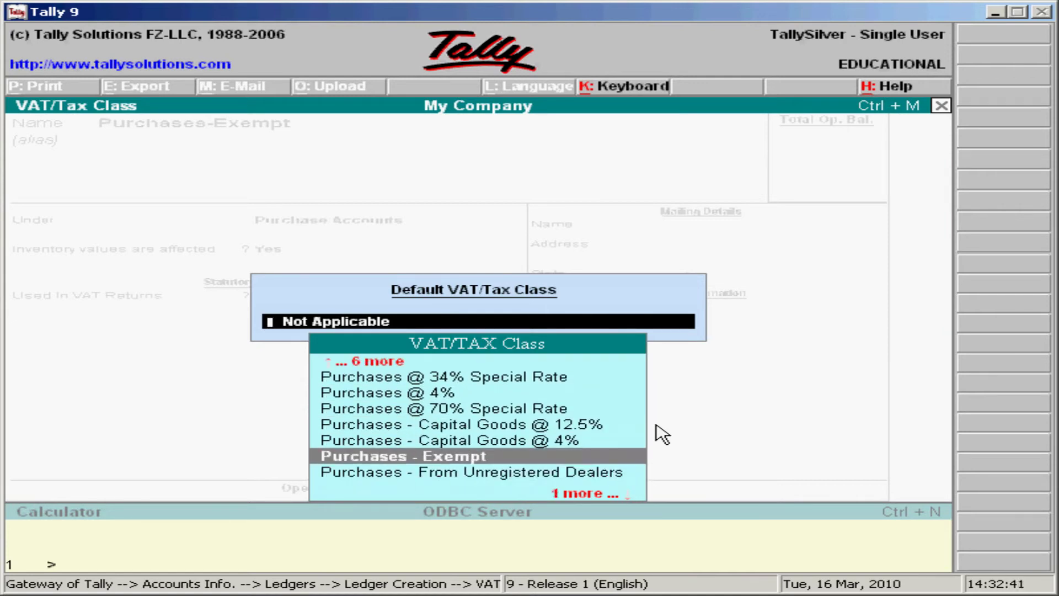
{"action": "key", "text": "Return"}
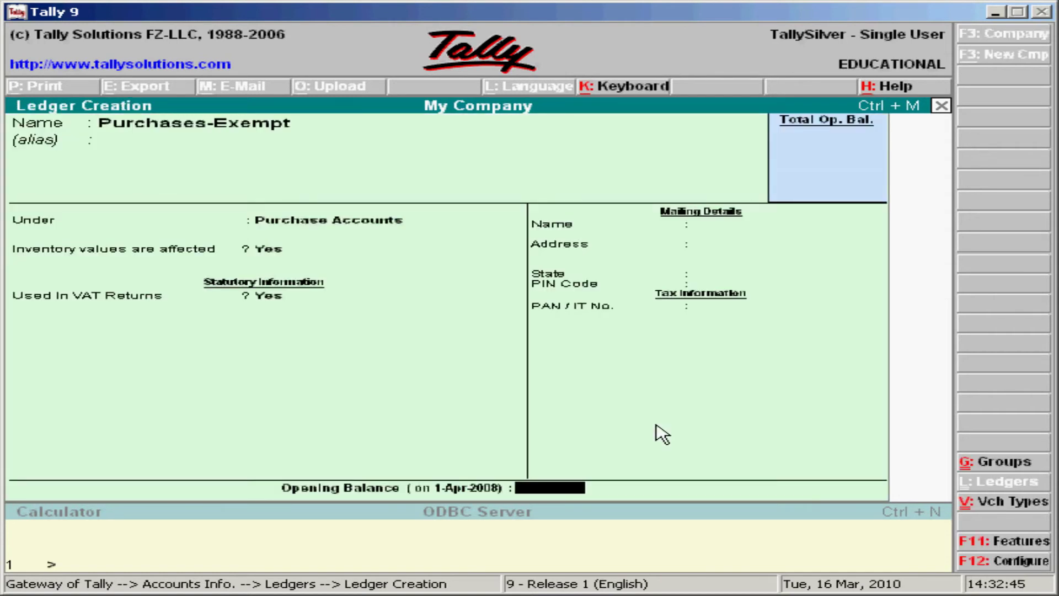
{"action": "key", "text": "Return"}
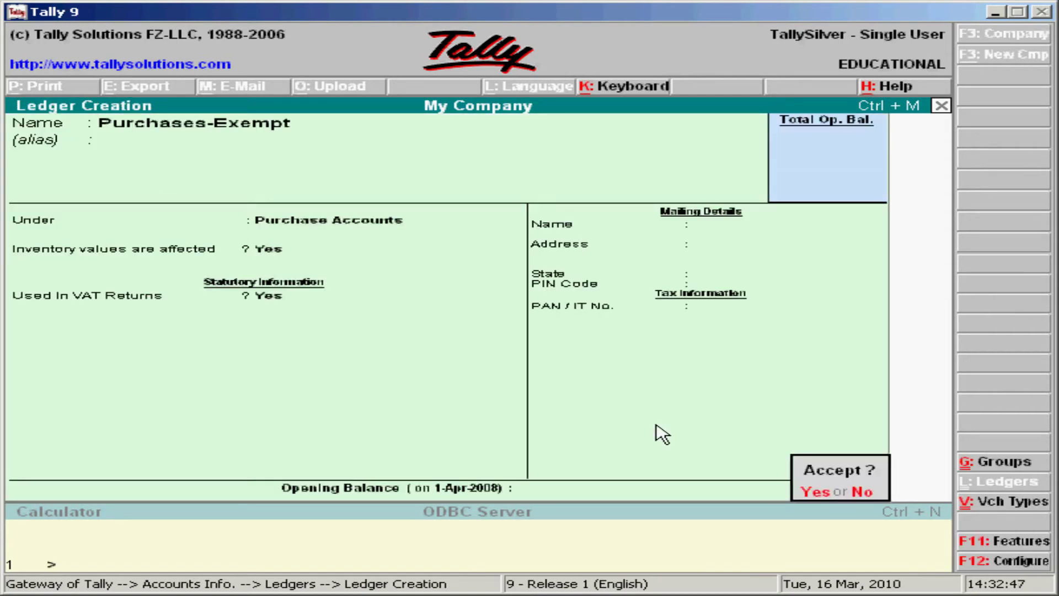
{"action": "key", "text": "y"}
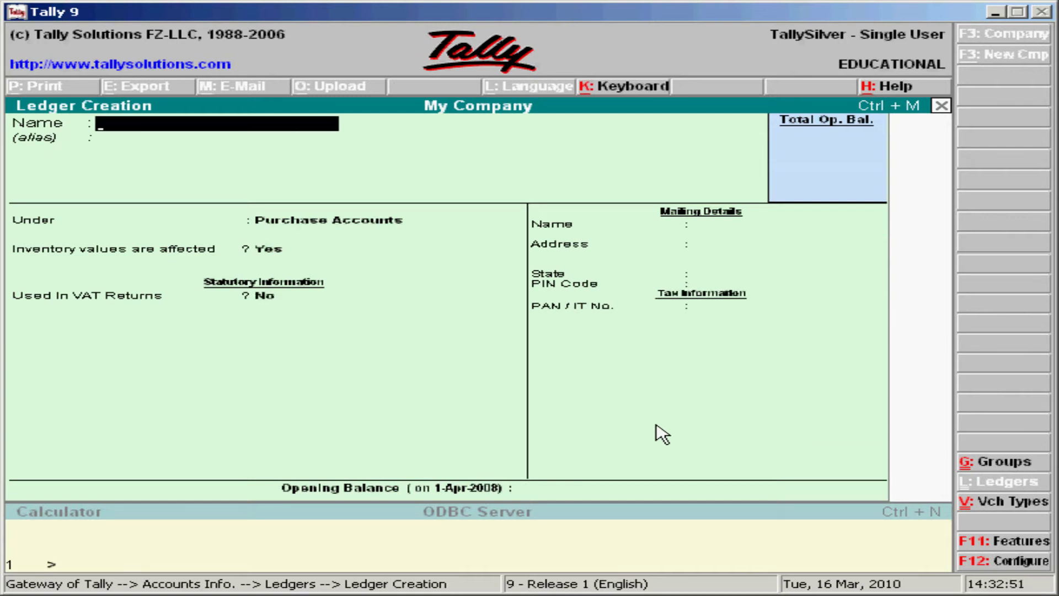
- Fill in a new ledger named Sales @1% under Sales Accounts, with inventory values affected and Used In VAT Returns set to Yes
{"action": "type", "text": "Sales @1%"}
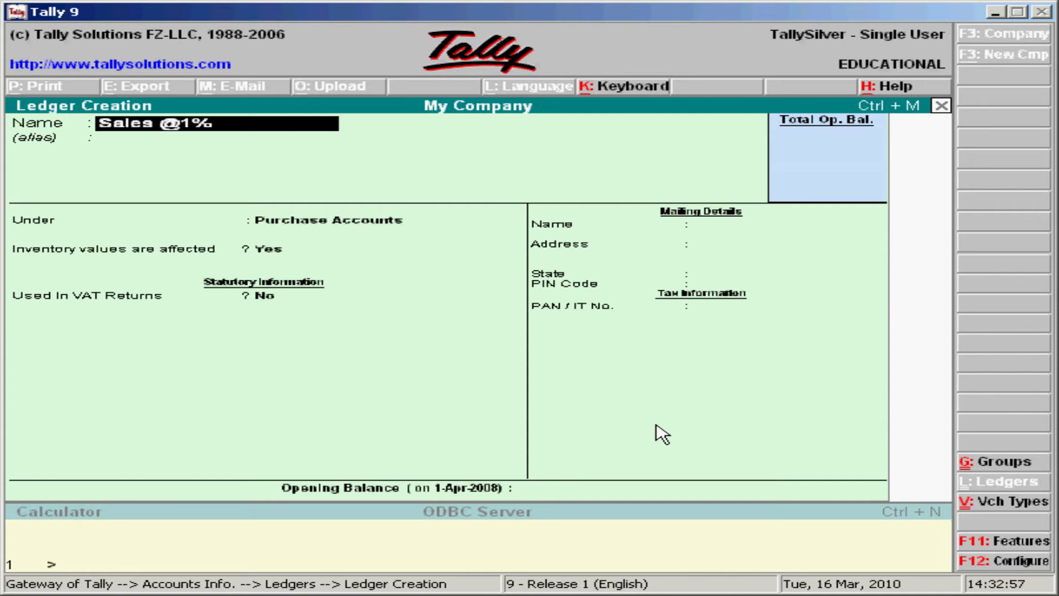
{"action": "key", "text": "Return"}
{"action": "type", "text": "S"}
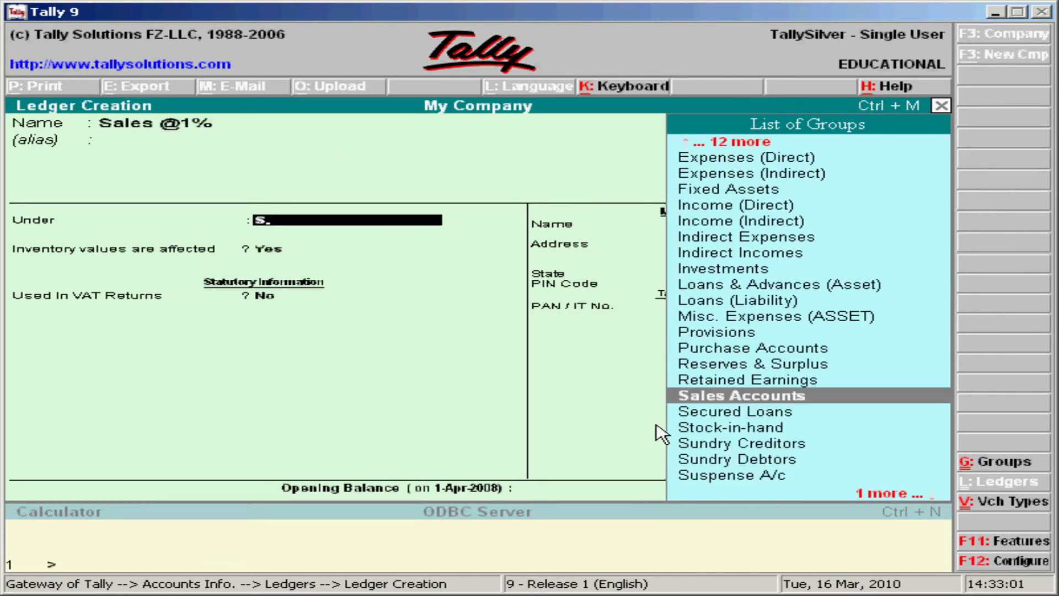
{"action": "key", "text": "Return"}
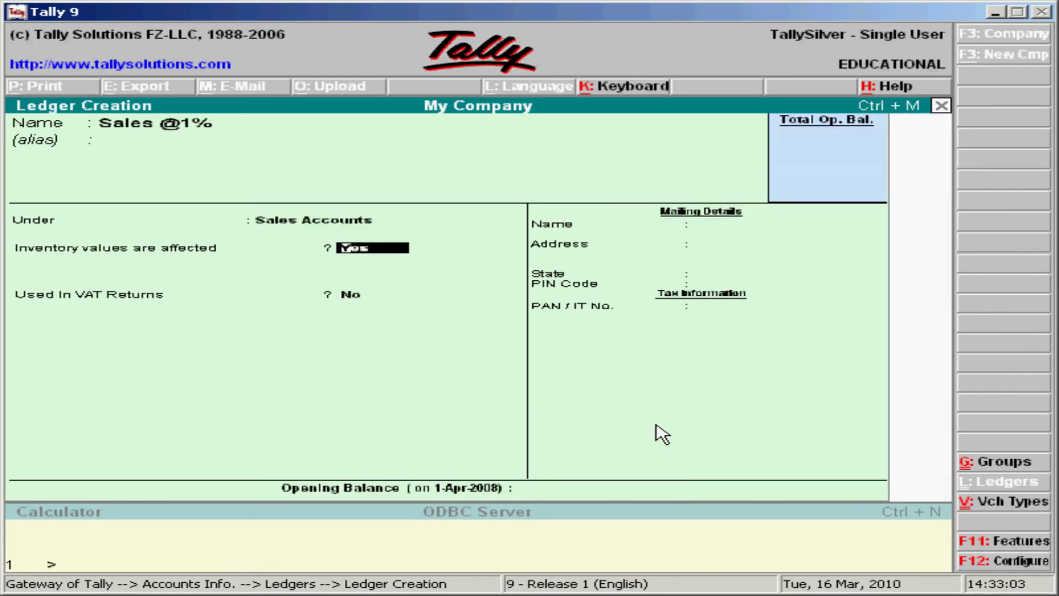
{"action": "key", "text": "Return"}
{"action": "type", "text": "yes"}
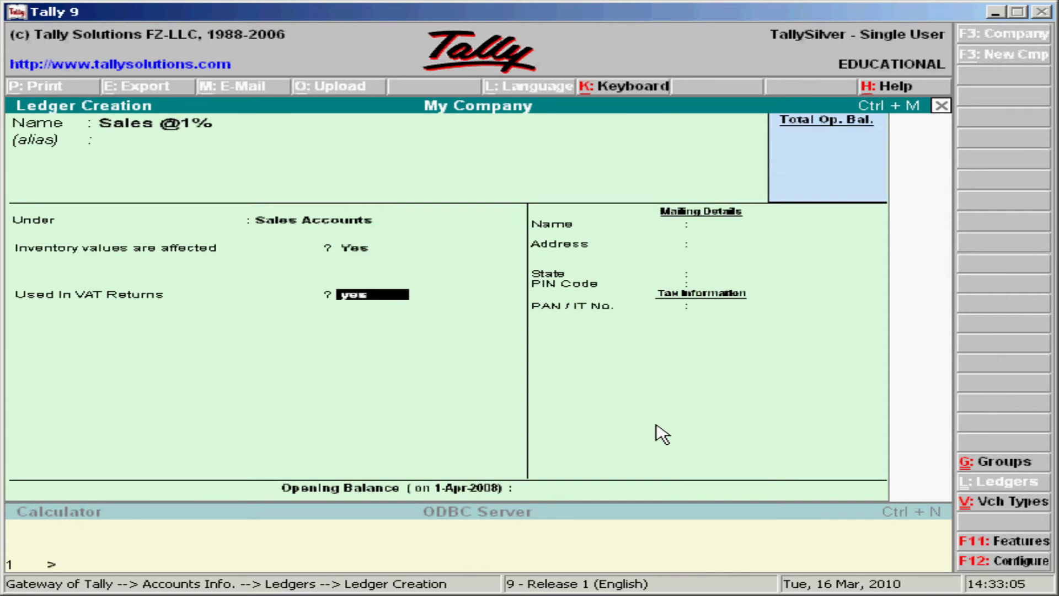
{"action": "key", "text": "Return"}
- Choose Sales @ 1% as the default VAT/Tax class and save the Sales @1% ledger without an opening balance
{"action": "key", "text": "Down"}
{"action": "key", "text": "Down"}
{"action": "key", "text": "Down"}
{"action": "key", "text": "Down"}
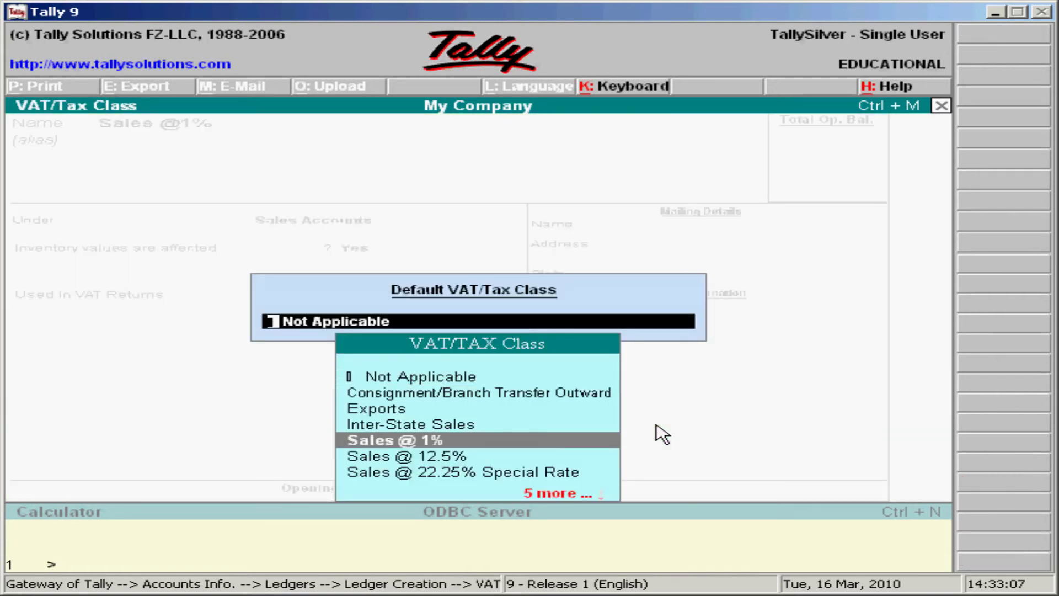
{"action": "key", "text": "Return"}
{"action": "key", "text": "Return"}
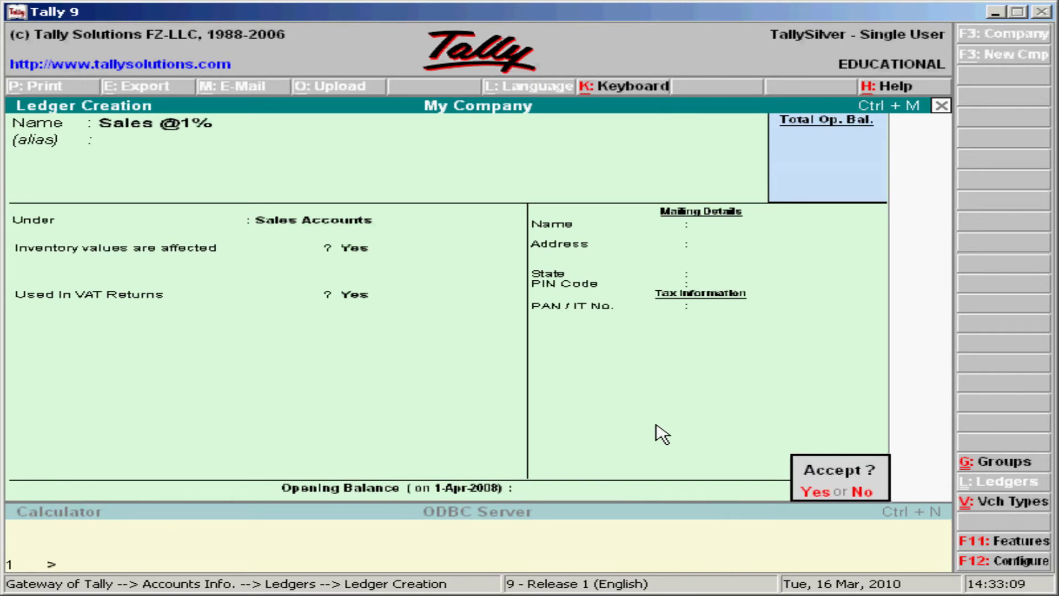
{"action": "key", "text": "Return"}
- Fill in a new ledger named Sales @4% under Sales Accounts, with inventory values affected and Used In VAT Returns set to Yes
{"action": "type", "text": "Sales "}
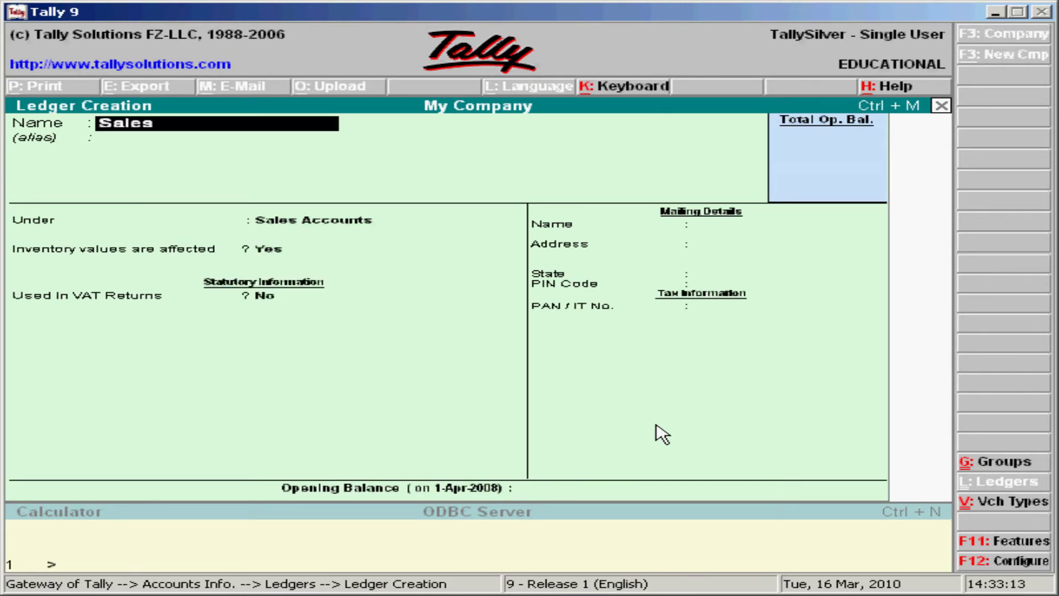
{"action": "type", "text": "@4"}
{"action": "type", "text": "%"}
{"action": "key", "text": "Return"}
{"action": "key", "text": "Return"}
{"action": "key", "text": "Return"}
{"action": "key", "text": "Return"}
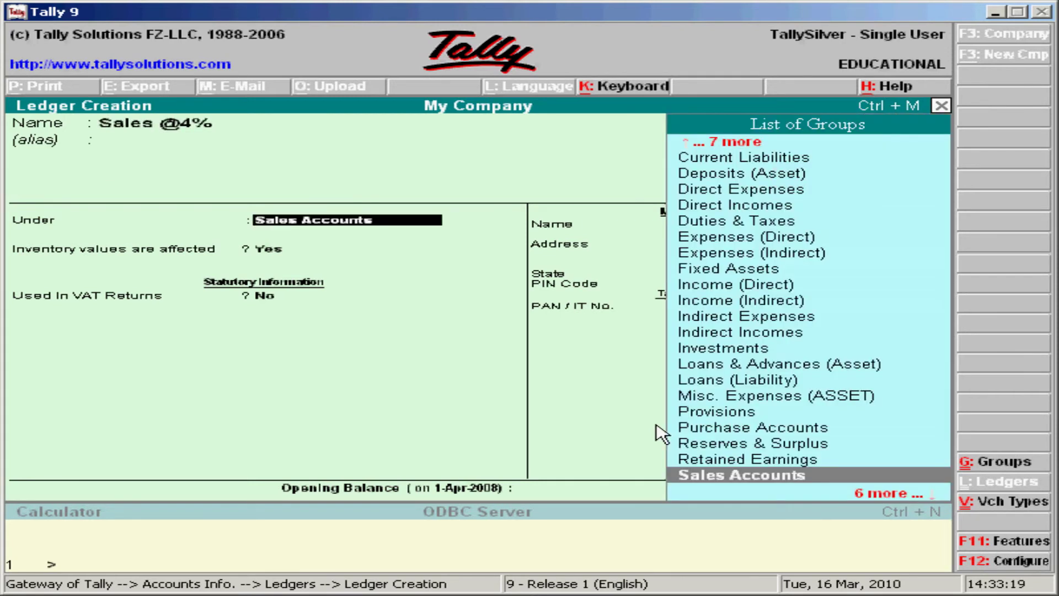
{"action": "type", "text": "yes"}
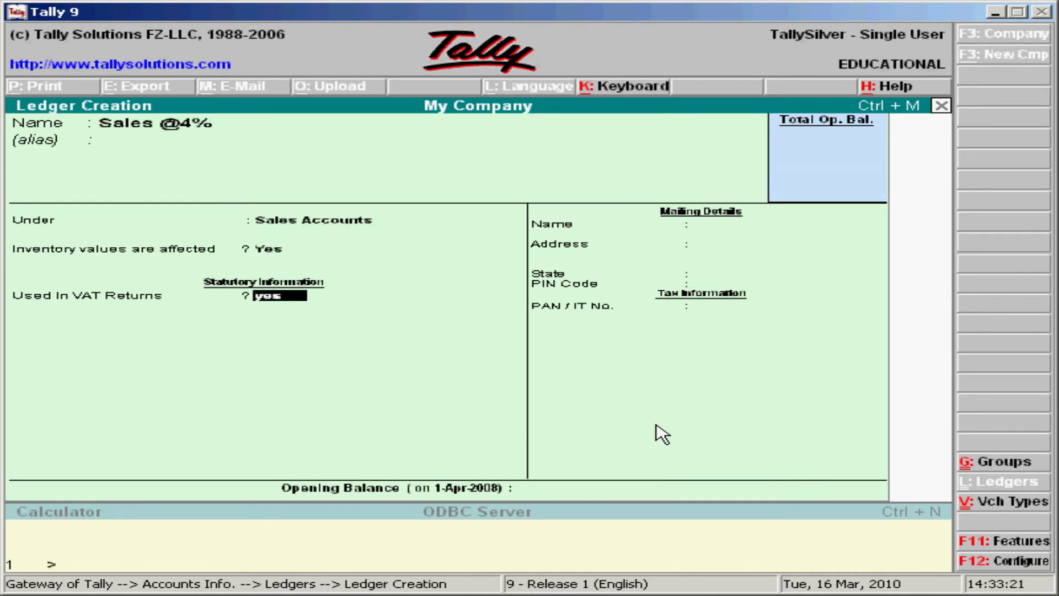
{"action": "key", "text": "Return"}
- Choose the matching default VAT/Tax class for the Sales @4% ledger and save it without an opening balance
{"action": "key", "text": "Down"}
{"action": "key", "text": "Down"}
{"action": "key", "text": "Down"}
{"action": "key", "text": "Down"}
{"action": "key", "text": "Down"}
{"action": "key", "text": "Down"}
{"action": "key", "text": "Down"}
{"action": "key", "text": "Down"}
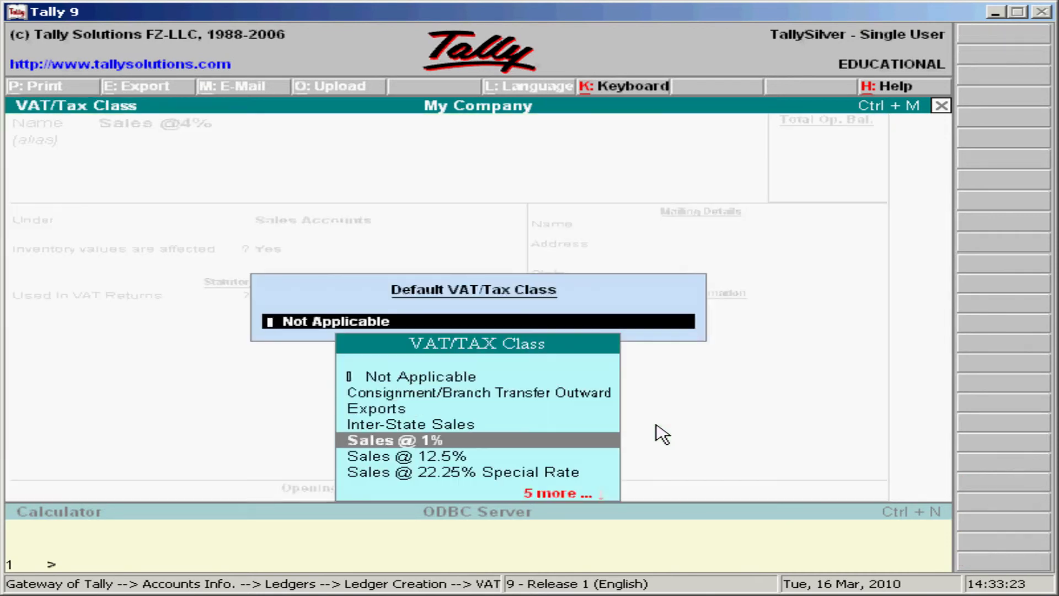
{"action": "key", "text": "Return"}
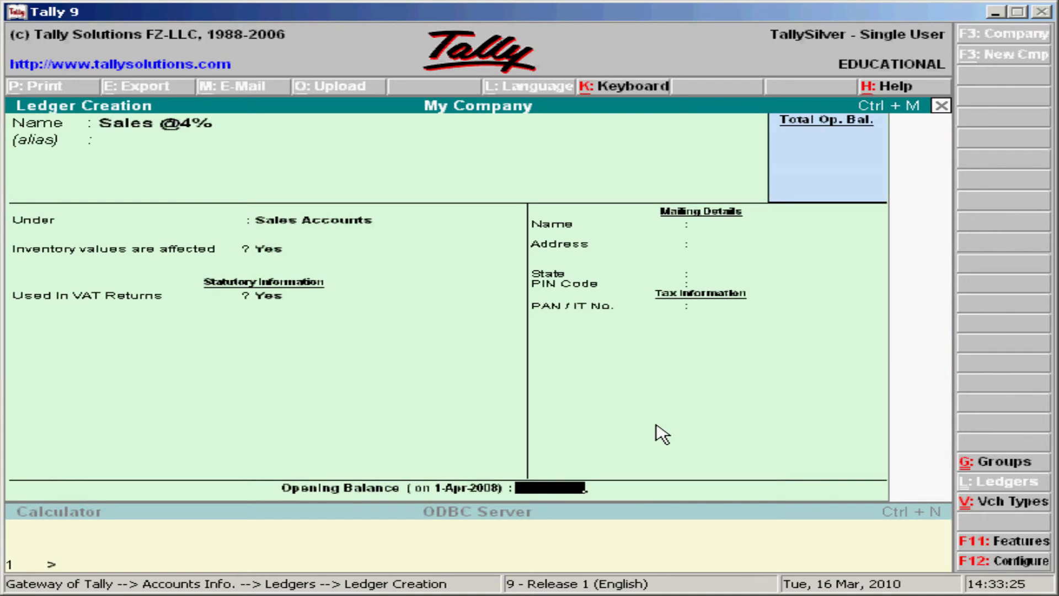
{"action": "key", "text": "Return"}
{"action": "key", "text": "Return"}
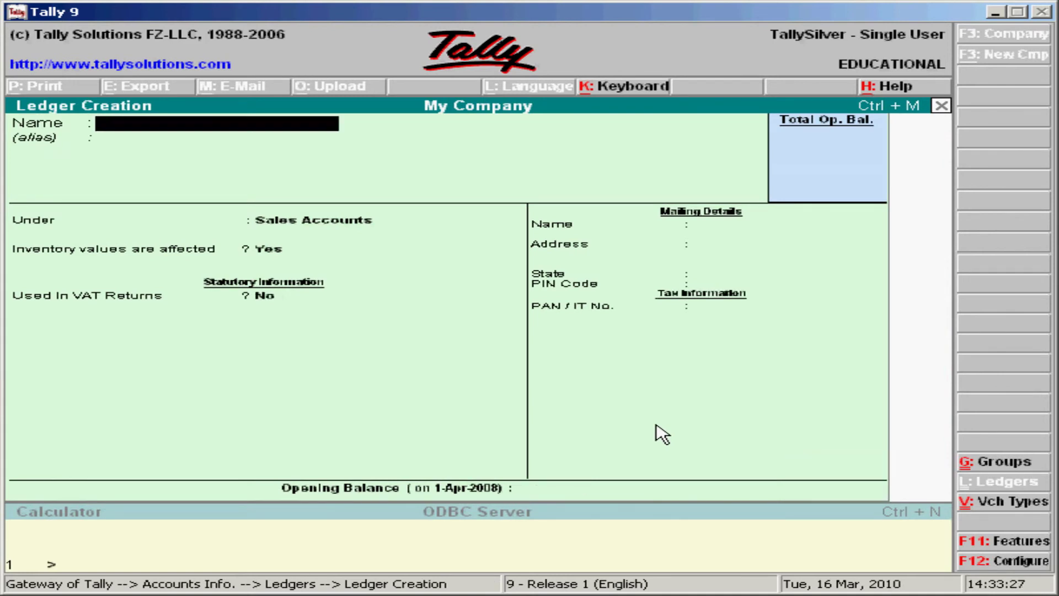
{"action": "type", "text": "Sales @"}
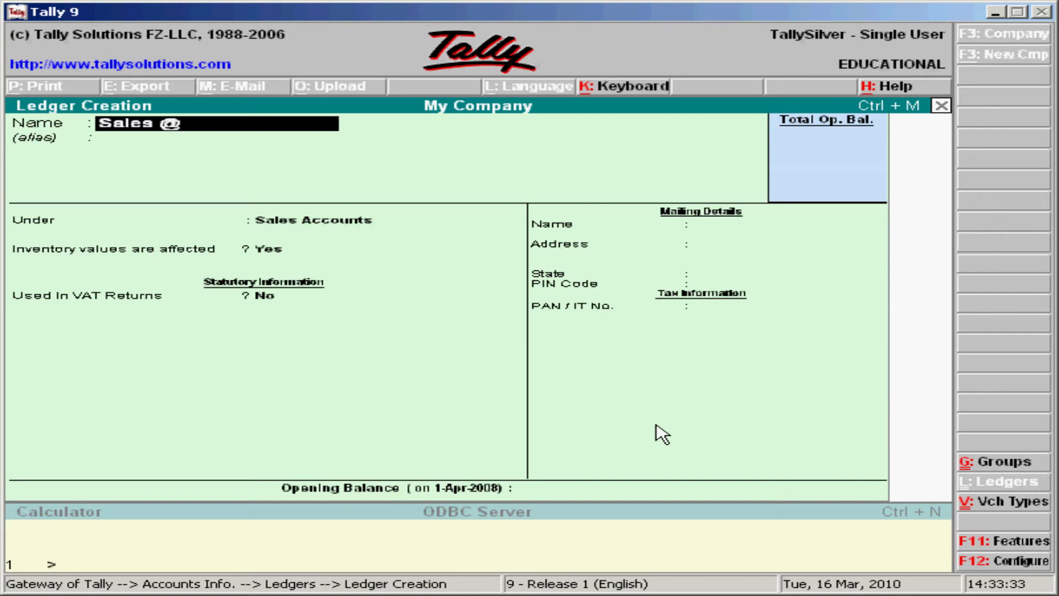
{"action": "type", "text": "12.5%"}
{"action": "key", "text": "Return"}
{"action": "key", "text": "Return"}
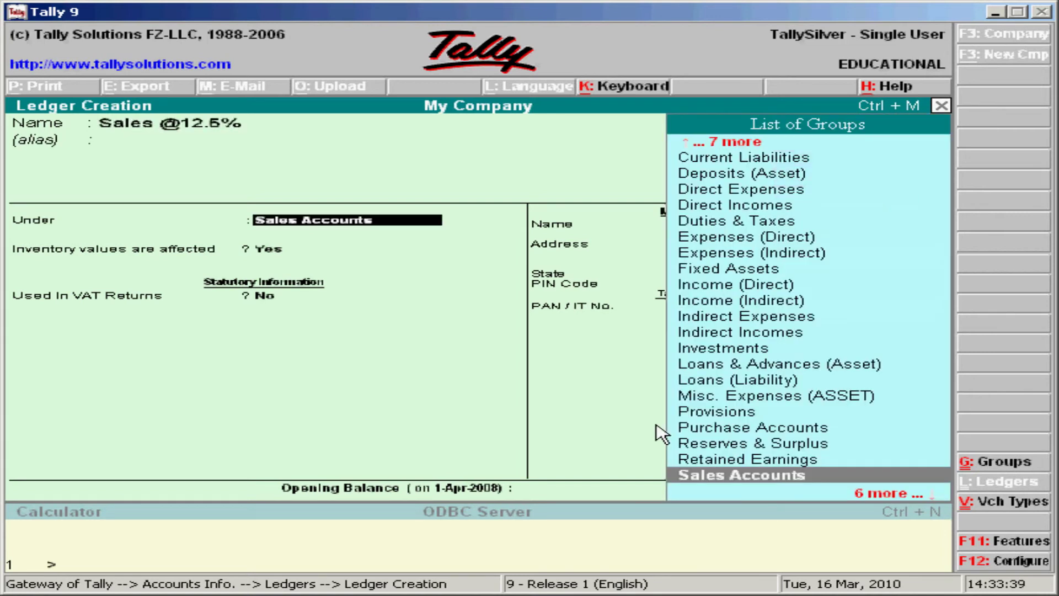
{"action": "key", "text": "Return"}
{"action": "key", "text": "Return"}
{"action": "type", "text": "yes"}
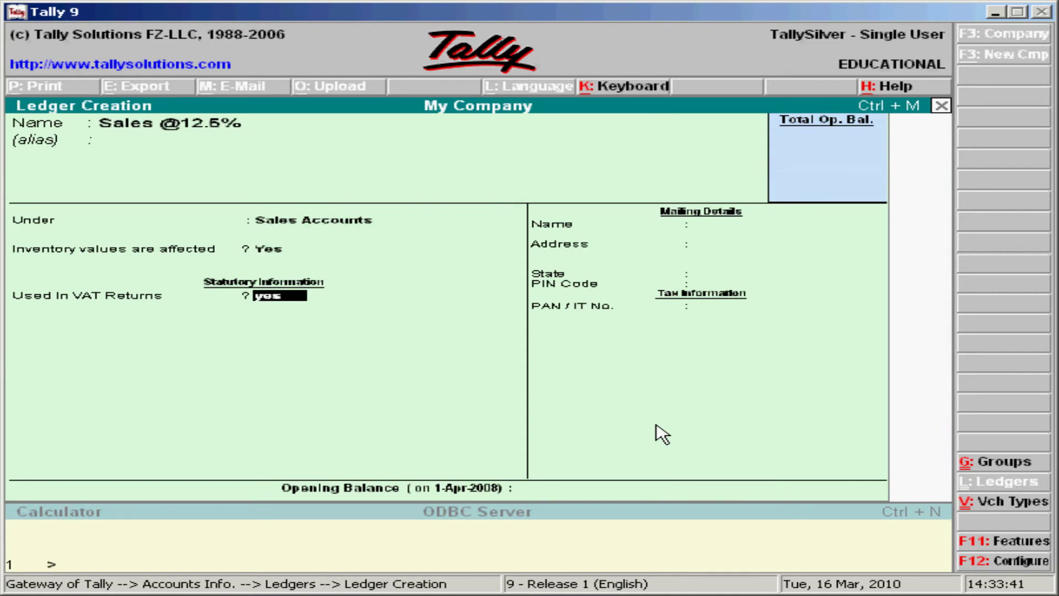
{"action": "key", "text": "Return"}
{"action": "key", "text": "Down"}
{"action": "key", "text": "Down"}
{"action": "key", "text": "Down"}
{"action": "key", "text": "Down"}
{"action": "key", "text": "Down"}
{"action": "key", "text": "Return"}
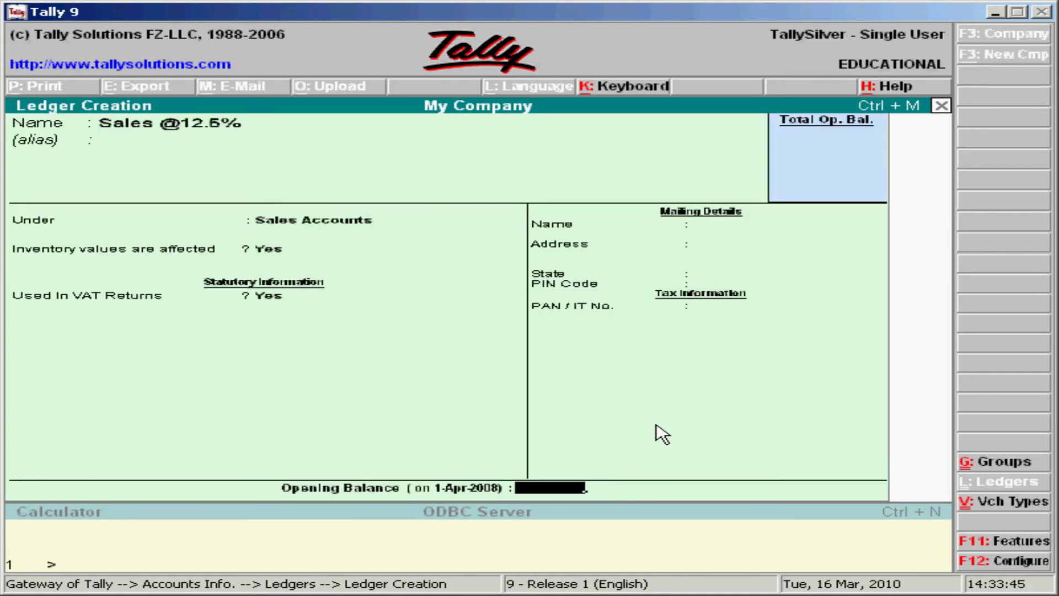
{"action": "key", "text": "Return"}
{"action": "key", "text": "y"}
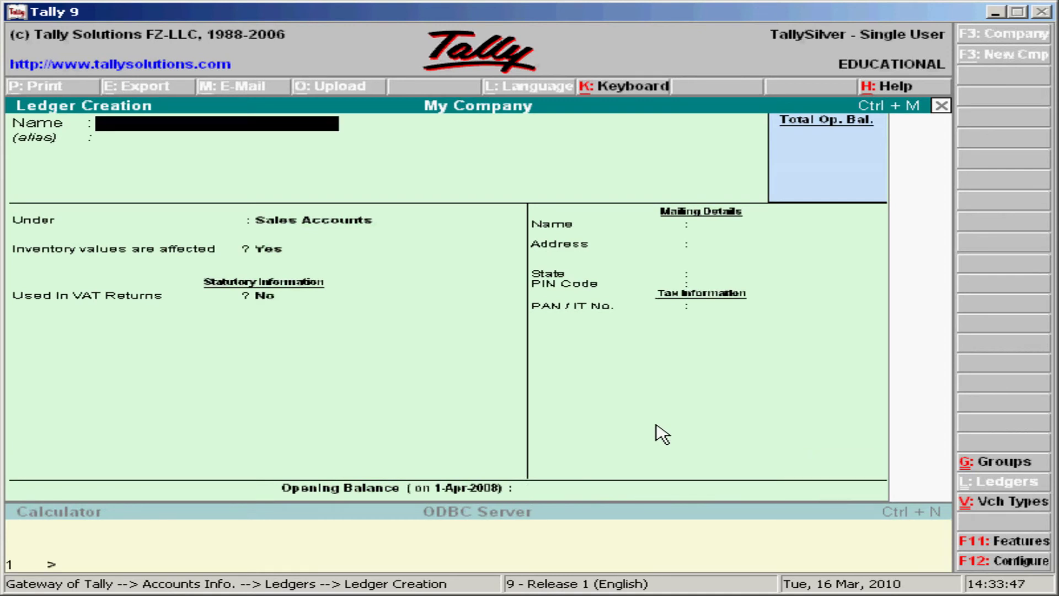
- Fill in a new ledger named Sales-Exempt under Sales Accounts, with inventory values affected and Used In VAT Returns set to Yes
{"action": "type", "text": "Sales -Exempt"}
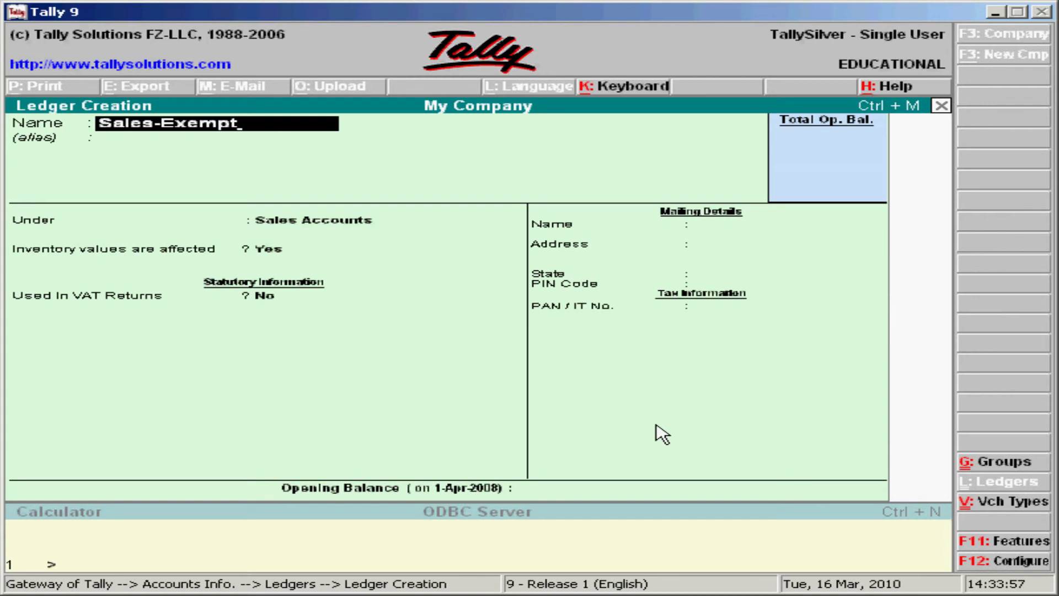
{"action": "key", "text": "Return"}
{"action": "key", "text": "Return"}
{"action": "key", "text": "Return"}
{"action": "type", "text": "yes"}
{"action": "key", "text": "Return"}
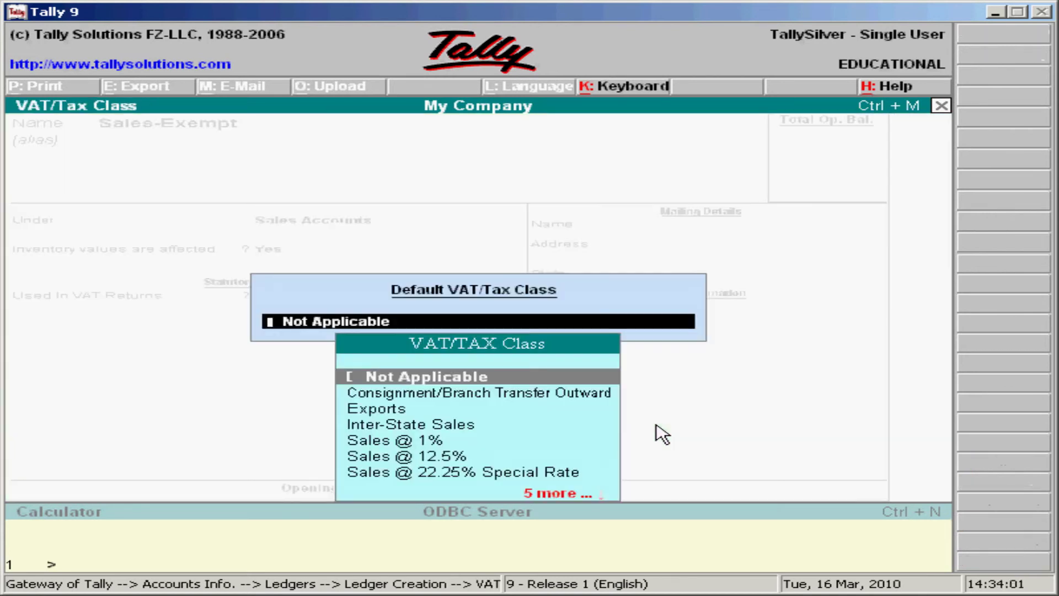
- Choose the matching default VAT/Tax class for the Sales-Exempt ledger and save it without an opening balance
{"action": "type", "text": "S"}
{"action": "key", "text": "Down"}
{"action": "key", "text": "Down"}
{"action": "key", "text": "Down"}
{"action": "key", "text": "Down"}
{"action": "key", "text": "Down"}
{"action": "key", "text": "Down"}
{"action": "key", "text": "Return"}
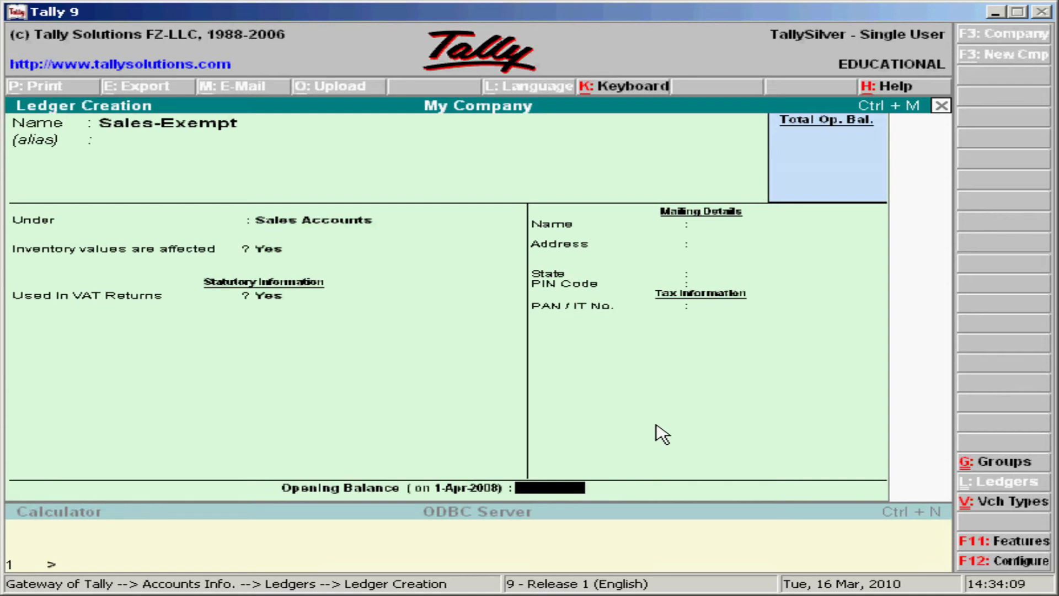
{"action": "key", "text": "Return"}
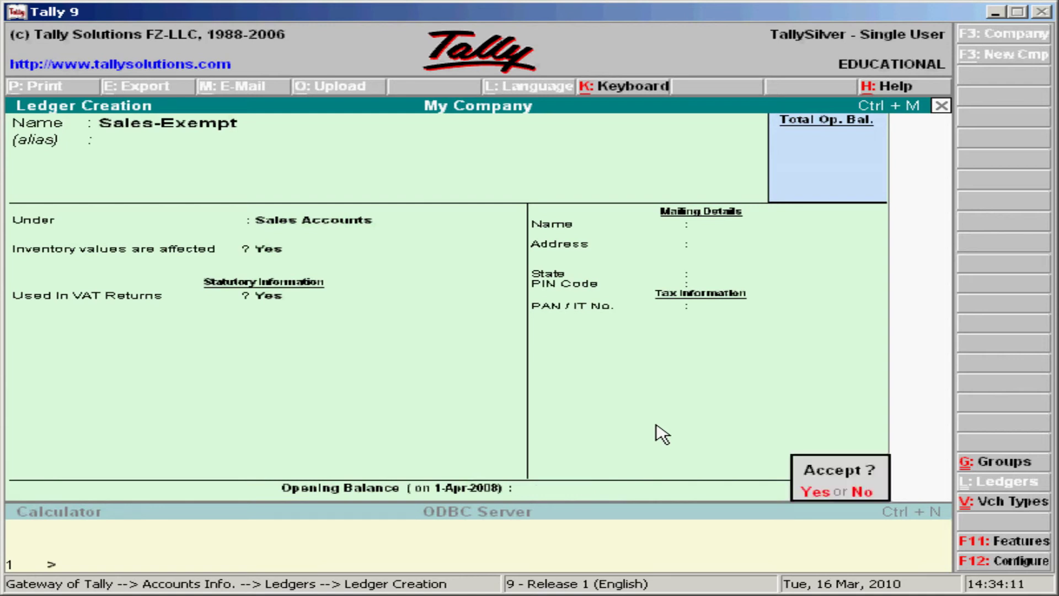
{"action": "key", "text": "Return"}
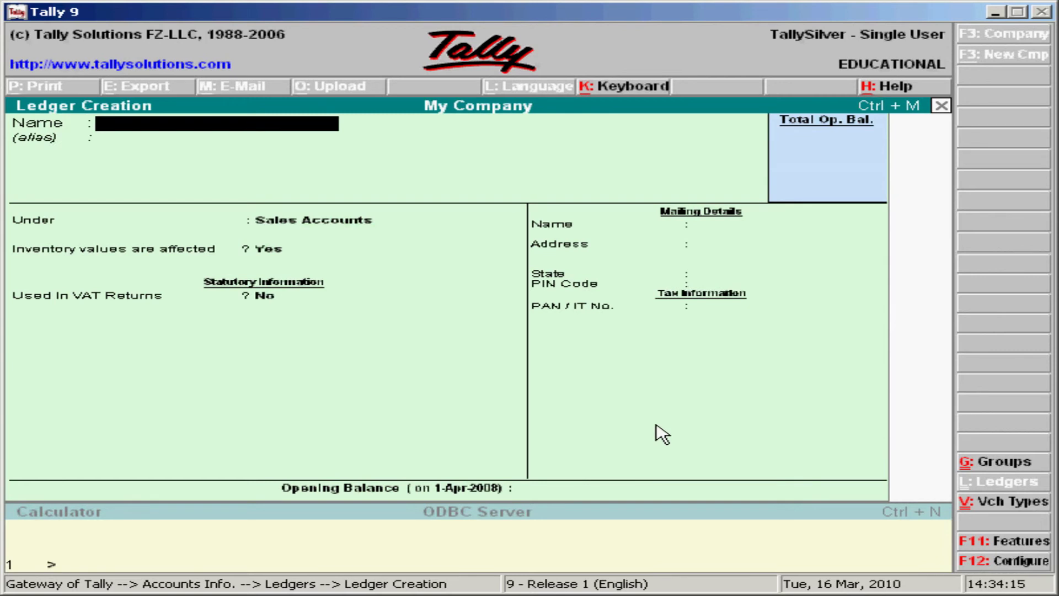
- Start a new party ledger named AAA TRADERS, without an alias, and place it under Sundry Creditors
{"action": "type", "text": "AAA TRADERS"}
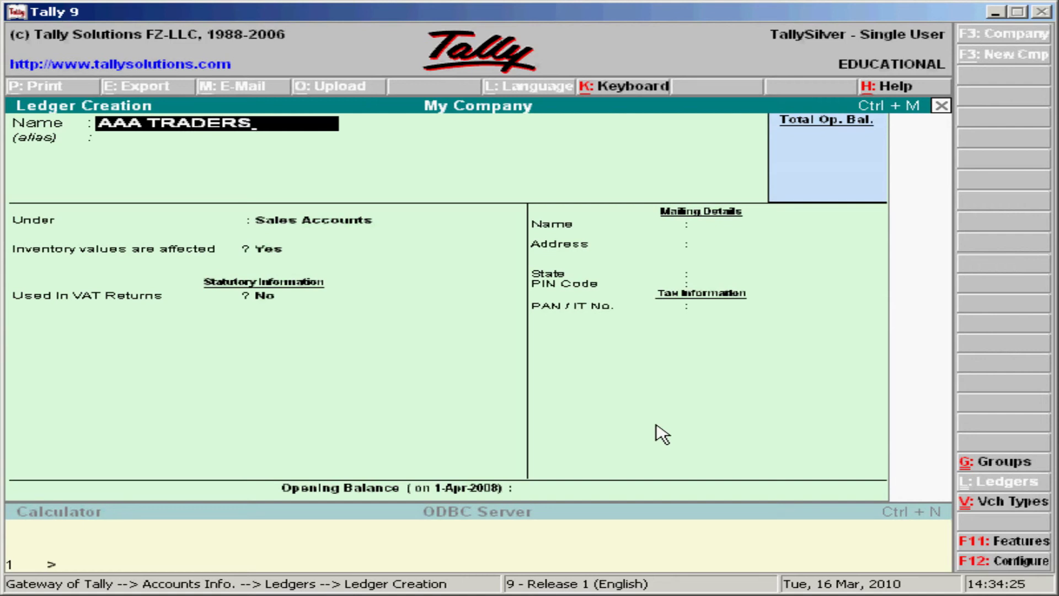
{"action": "key", "text": "Return"}
{"action": "key", "text": "Return"}
{"action": "type", "text": "S"}
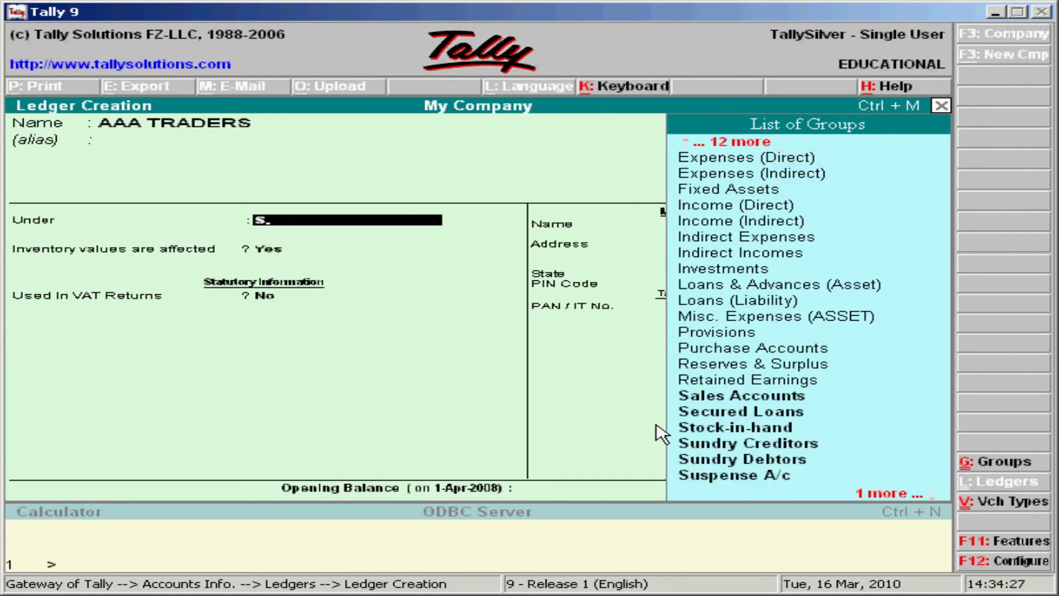
{"action": "key", "text": "Down"}
{"action": "key", "text": "Down"}
{"action": "key", "text": "Down"}
{"action": "key", "text": "Down"}
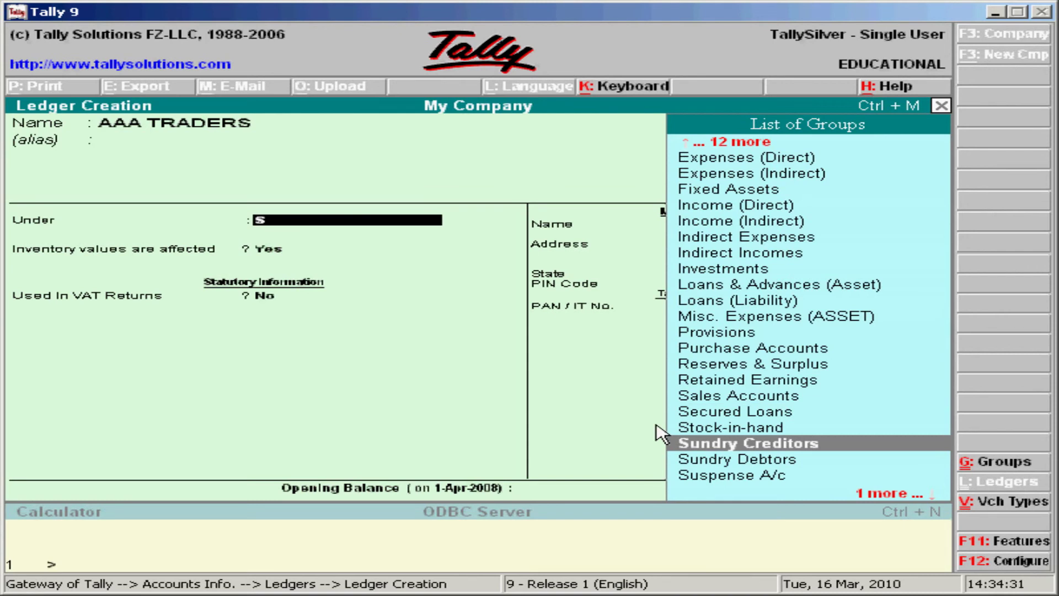
{"action": "key", "text": "Return"}
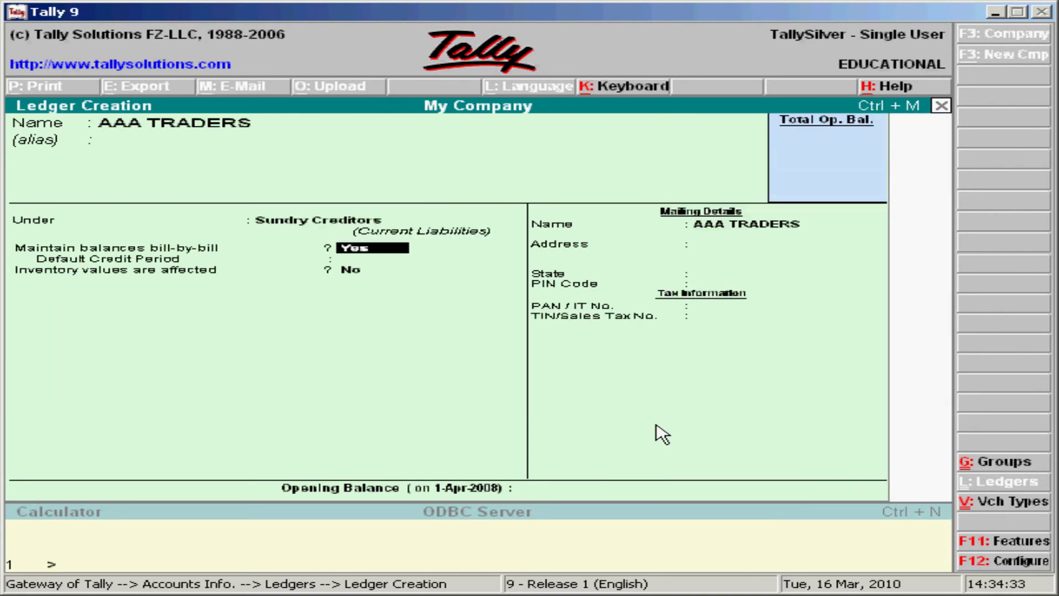
- Keep AAA TRADERS' bill-by-bill balances, set its state to Not Applicable, and save the ledger without address, tax numbers or opening balance
{"action": "key", "text": "Return"}
{"action": "key", "text": "Return"}
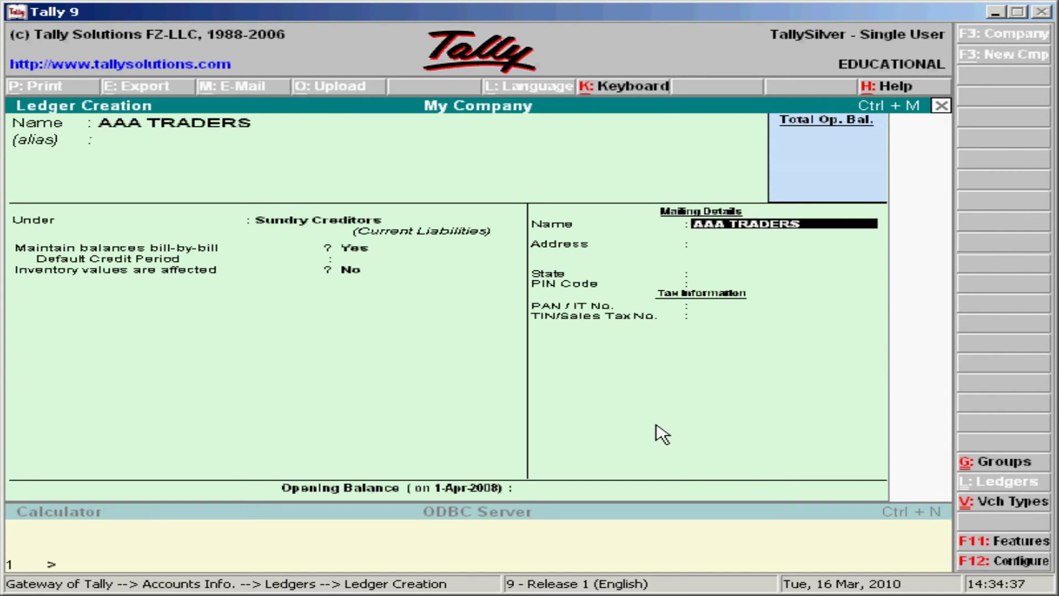
{"action": "key", "text": "Return"}
{"action": "key", "text": "Return"}
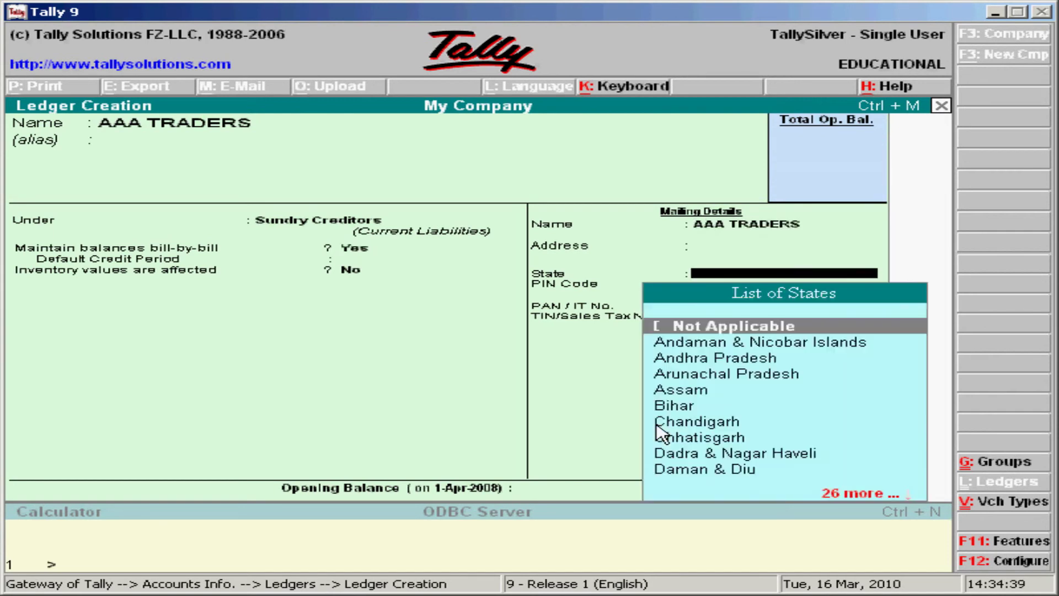
{"action": "key", "text": "Return"}
{"action": "key", "text": "Return"}
{"action": "key", "text": "Return"}
{"action": "key", "text": "Return"}
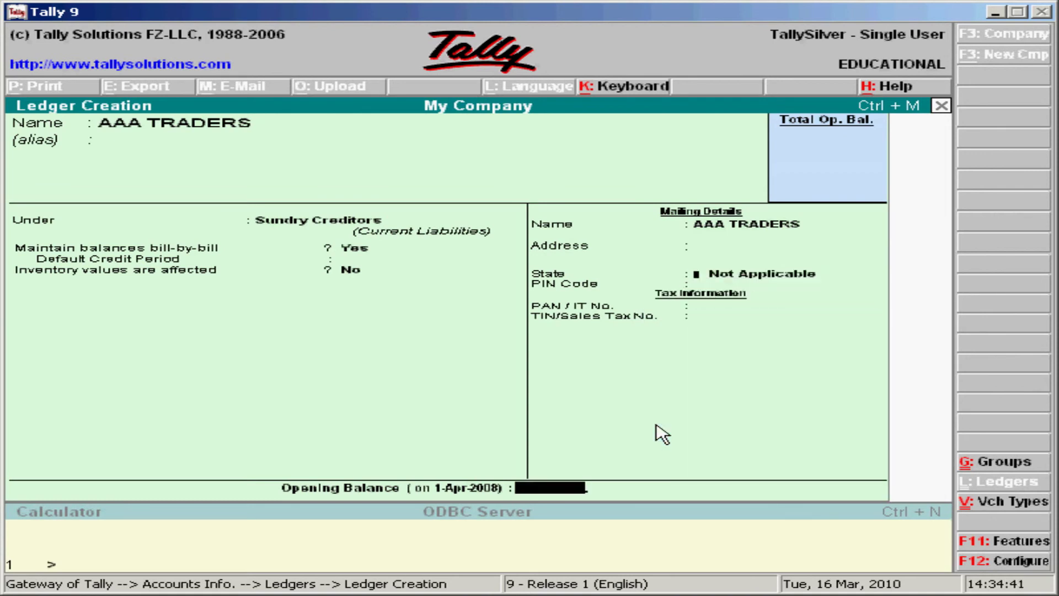
{"action": "key", "text": "Return"}
{"action": "key", "text": "Return"}
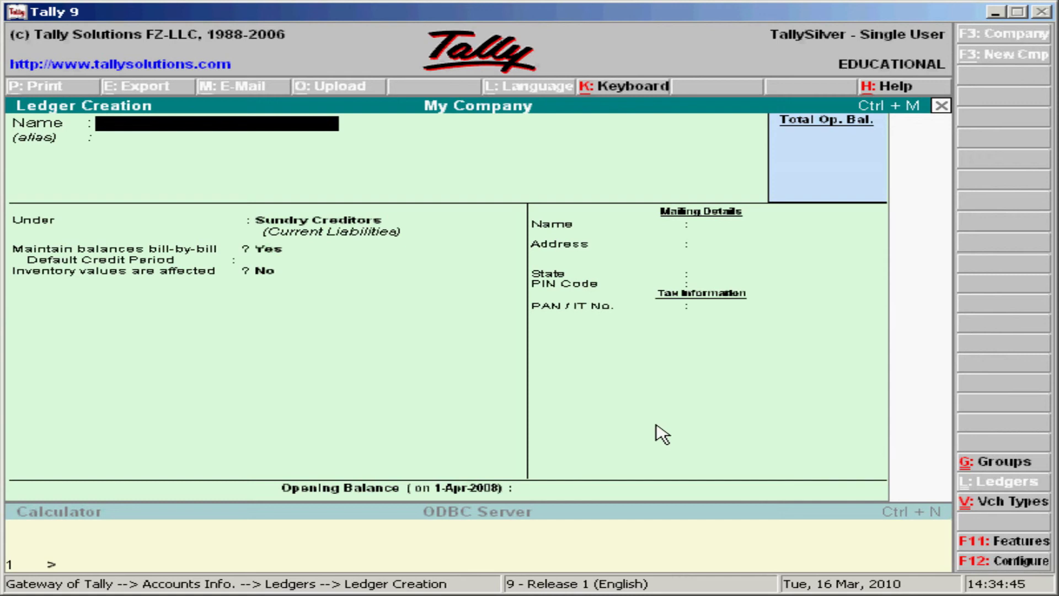
- Start a new party ledger named BBB TRADERS, without an alias, and place it under Sundry Debtors
{"action": "type", "text": "BBB TRADERS"}
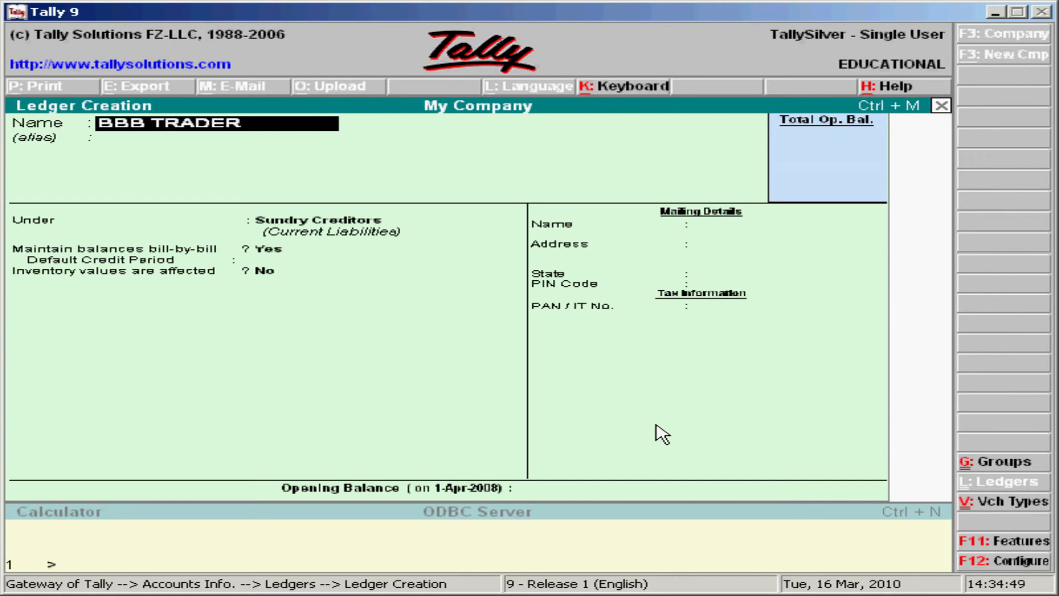
{"action": "key", "text": "Return"}
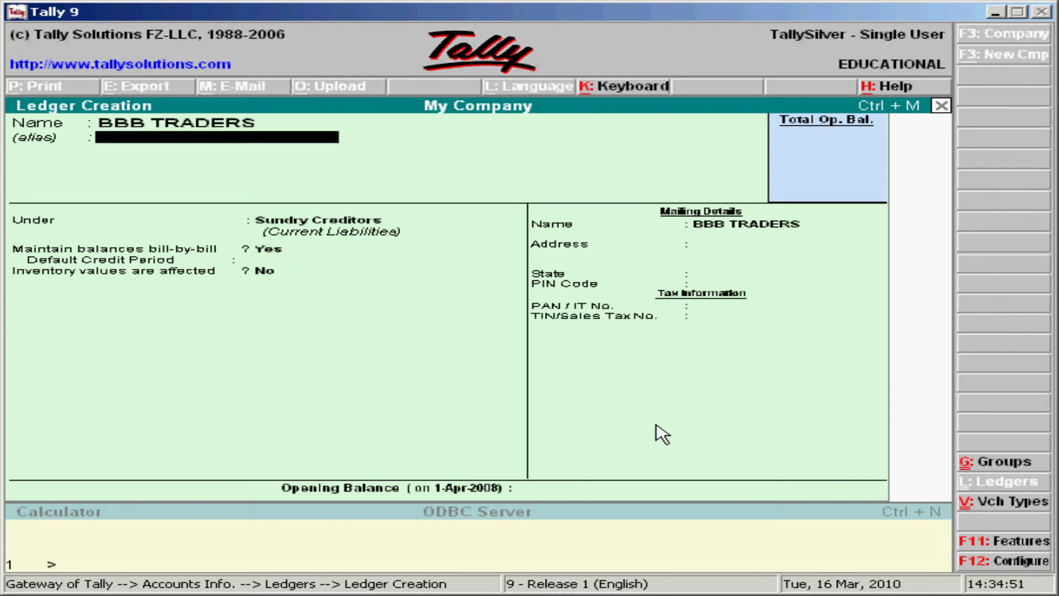
{"action": "key", "text": "Return"}
{"action": "key", "text": "Down"}
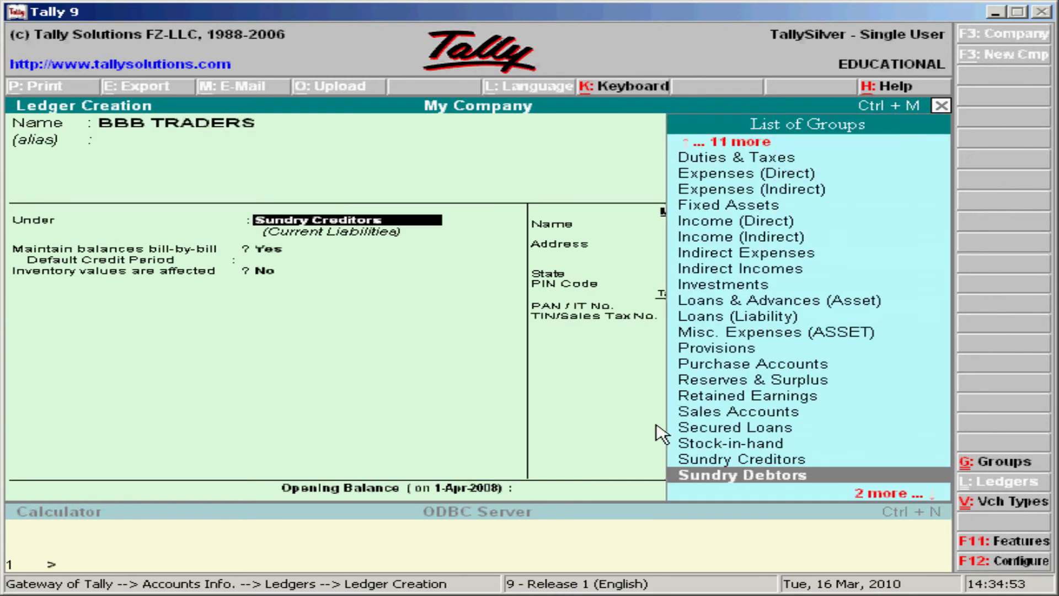
{"action": "key", "text": "Return"}
- Keep BBB TRADERS' bill-by-bill balances, set its state to Not Applicable, and save the ledger without address, tax numbers or opening balance
{"action": "key", "text": "Return"}
{"action": "key", "text": "Return"}
{"action": "key", "text": "Return"}
{"action": "key", "text": "Return"}
{"action": "key", "text": "Return"}
{"action": "key", "text": "Return"}
{"action": "key", "text": "Return"}
{"action": "key", "text": "Return"}
{"action": "key", "text": "Return"}
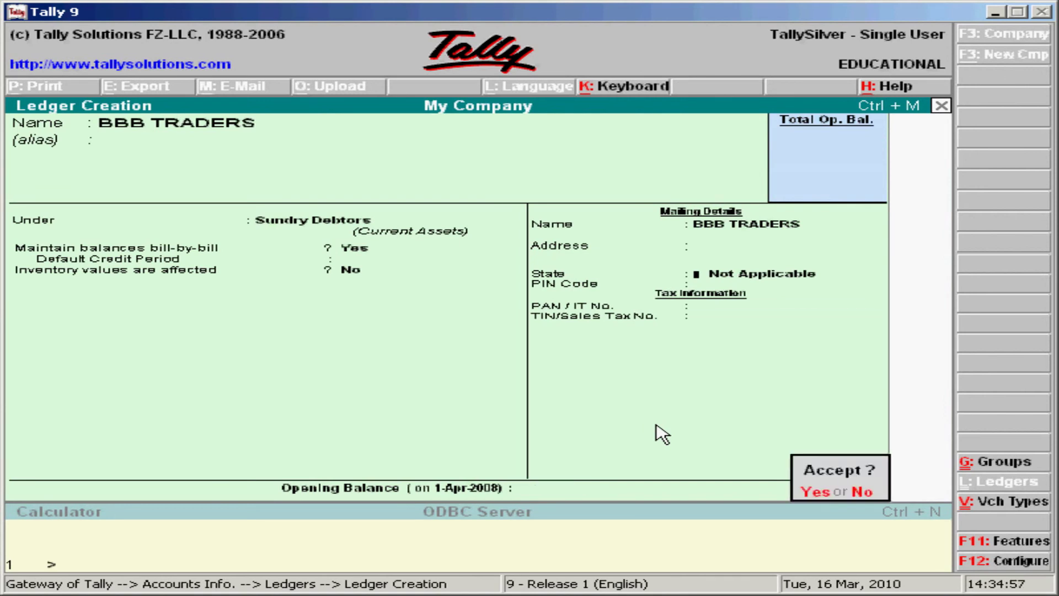
{"action": "key", "text": "Return"}
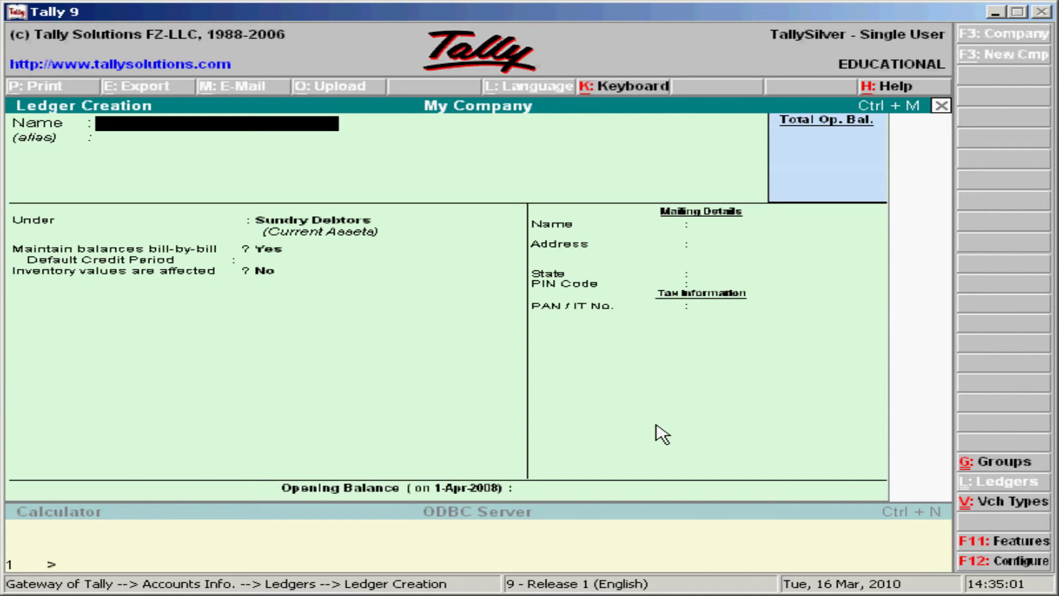
- Start a new tax ledger named INPUT TAX 1%, without an alias, and place it under Duties & Taxes
{"action": "type", "text": "IN"}
{"action": "key", "text": "BackSpace"}
{"action": "type", "text": "NPUT TAX"}
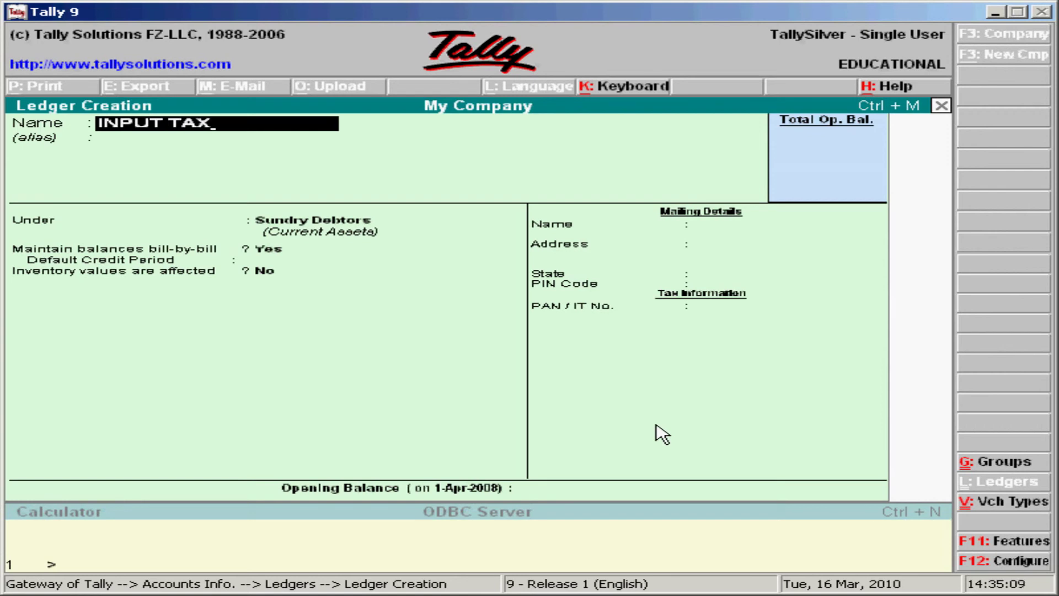
{"action": "type", "text": " 1%"}
{"action": "key", "text": "Return"}
{"action": "key", "text": "Return"}
{"action": "type", "text": "D"}
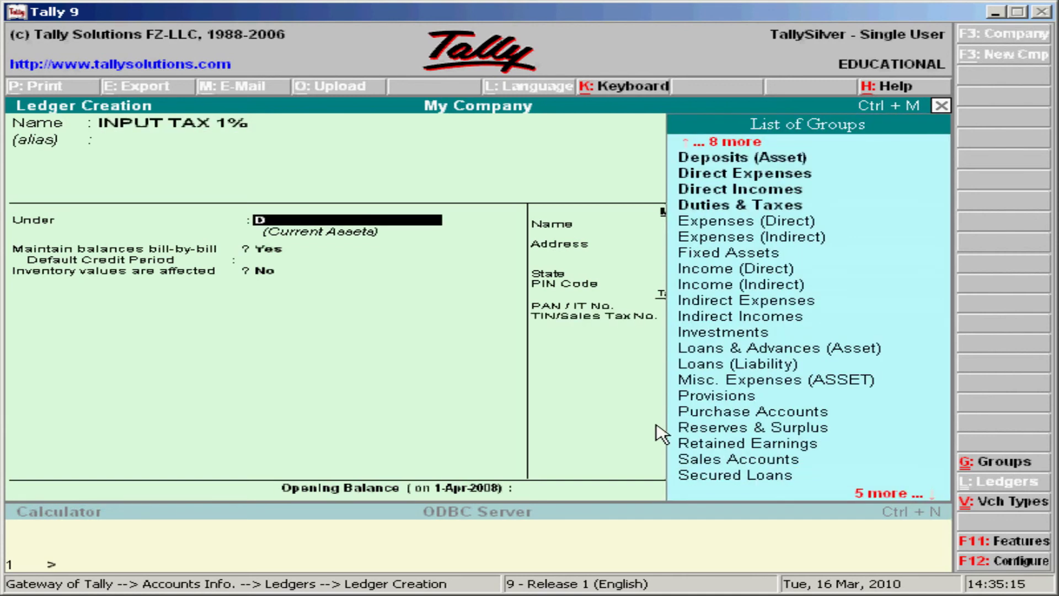
{"action": "key", "text": "Down"}
{"action": "key", "text": "Down"}
{"action": "key", "text": "Down"}
{"action": "key", "text": "Down"}
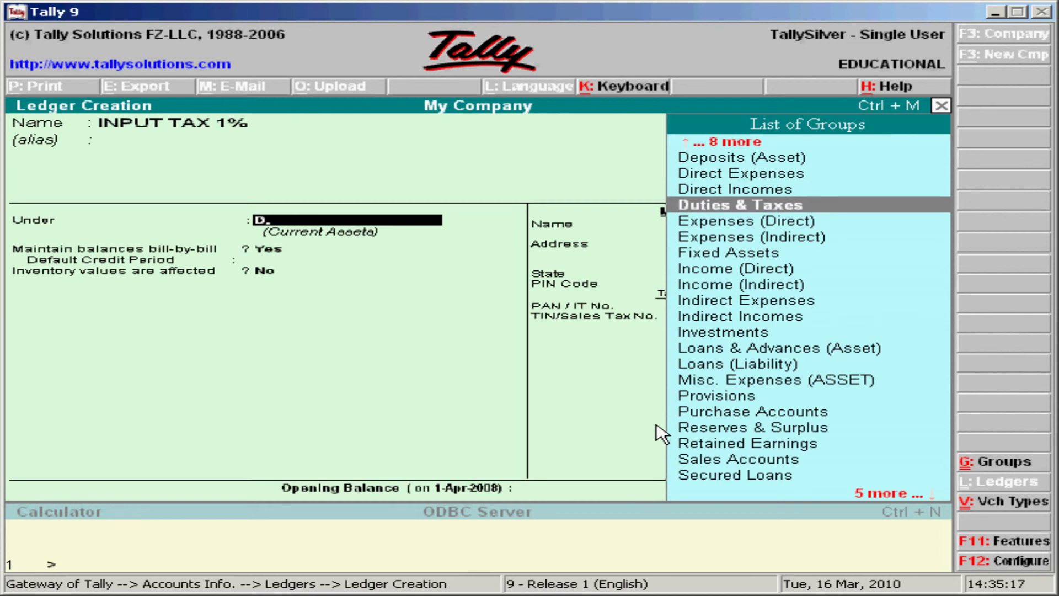
{"action": "key", "text": "Return"}
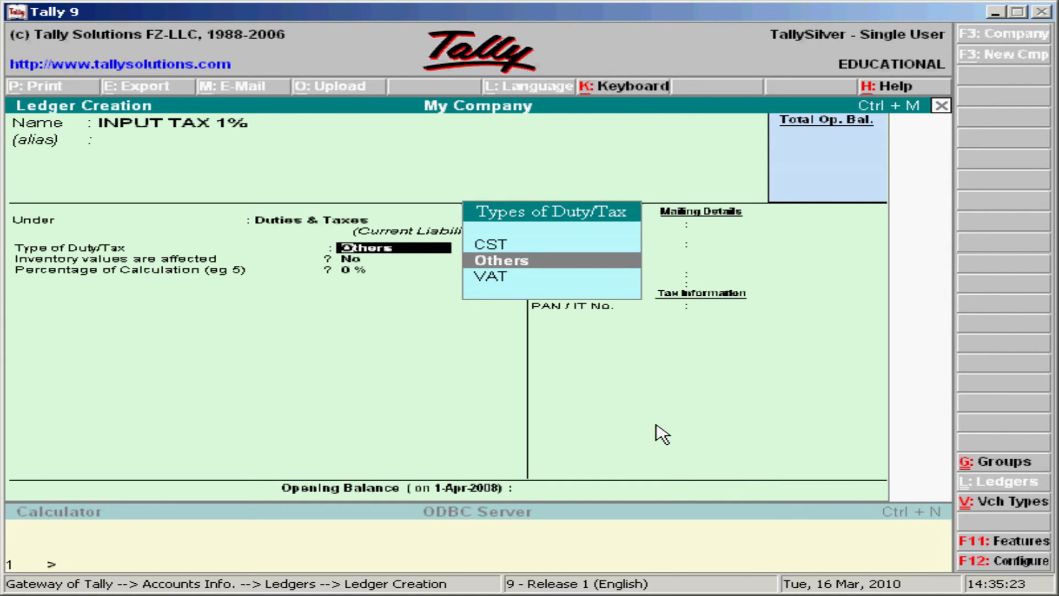
- Set INPUT TAX 1%'s duty type to VAT with class Input VAT @ 1%, and save the ledger without an opening balance
{"action": "key", "text": "Down"}
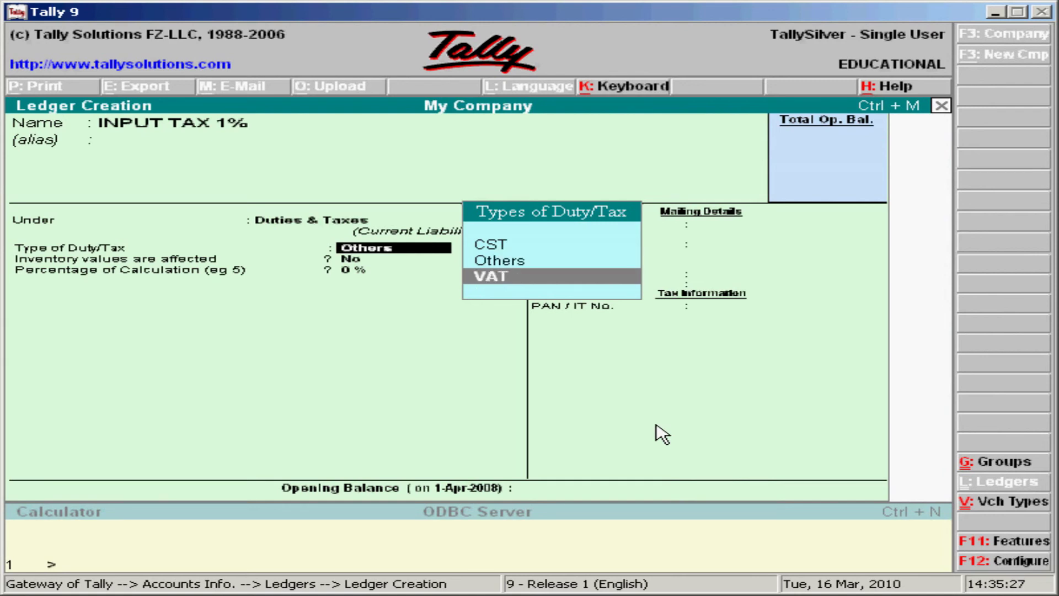
{"action": "key", "text": "Return"}
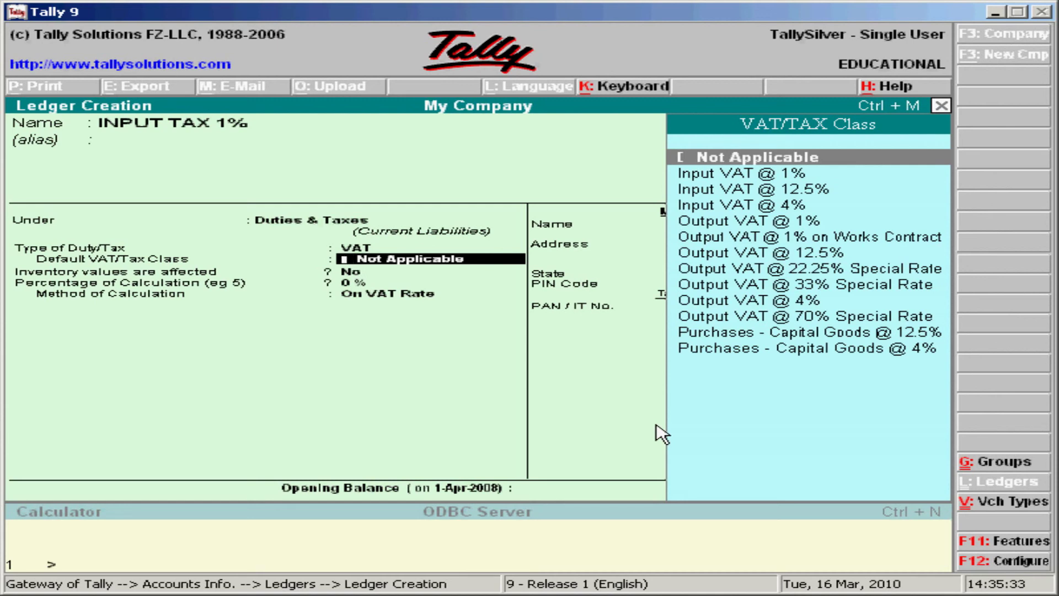
{"action": "key", "text": "Down"}
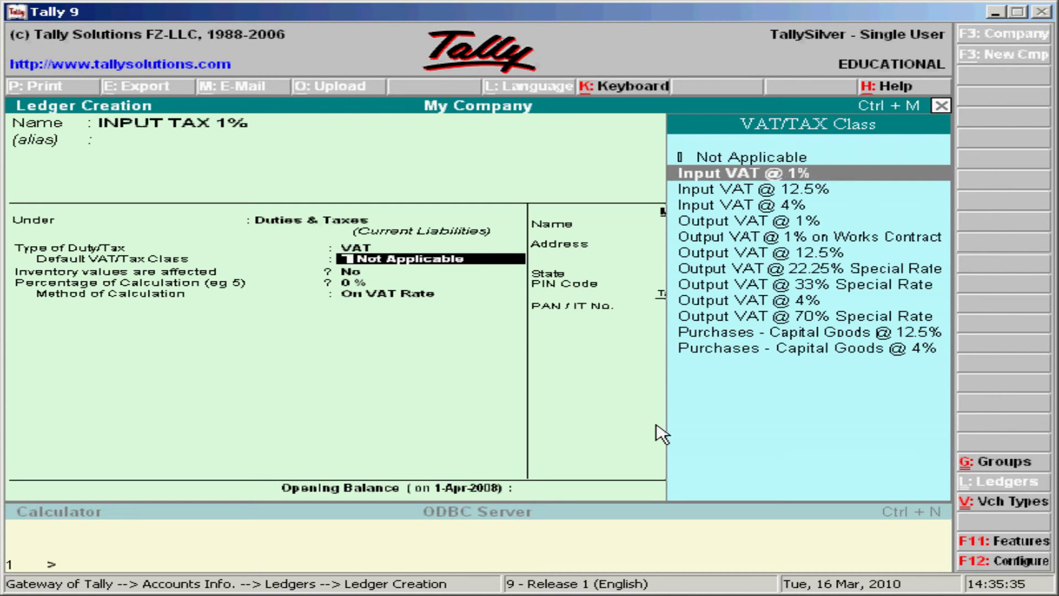
{"action": "key", "text": "Return"}
{"action": "key", "text": "Return"}
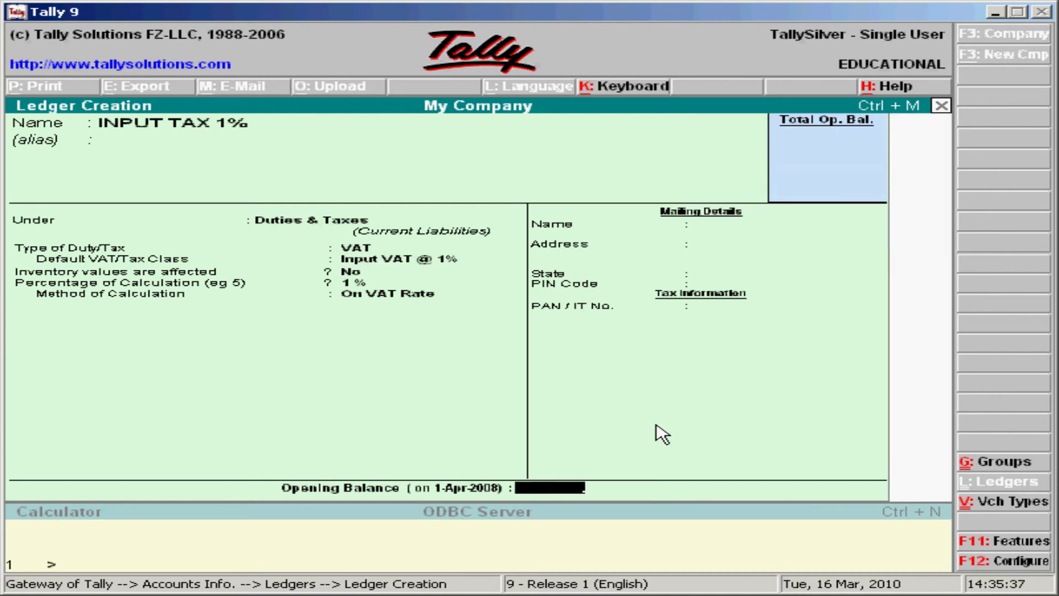
{"action": "key", "text": "Return"}
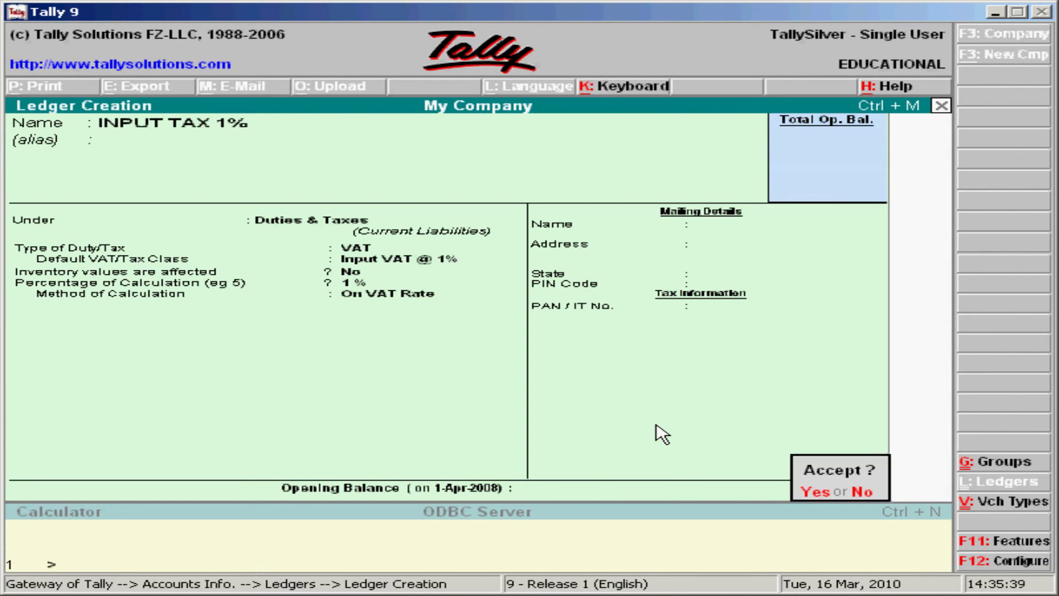
{"action": "key", "text": "Return"}
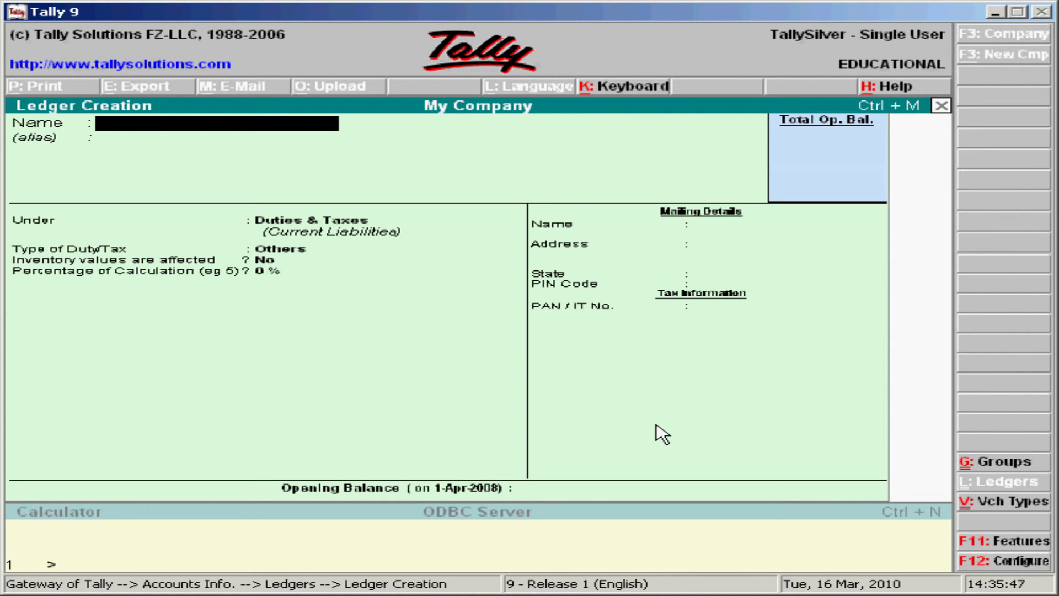
- Start a new tax ledger named INPUTTAX @4%, without an alias, and keep it under Duties & Taxes
{"action": "type", "text": "INPUTX"}
{"action": "key", "text": "BackSpace"}
{"action": "type", "text": "TAX"}
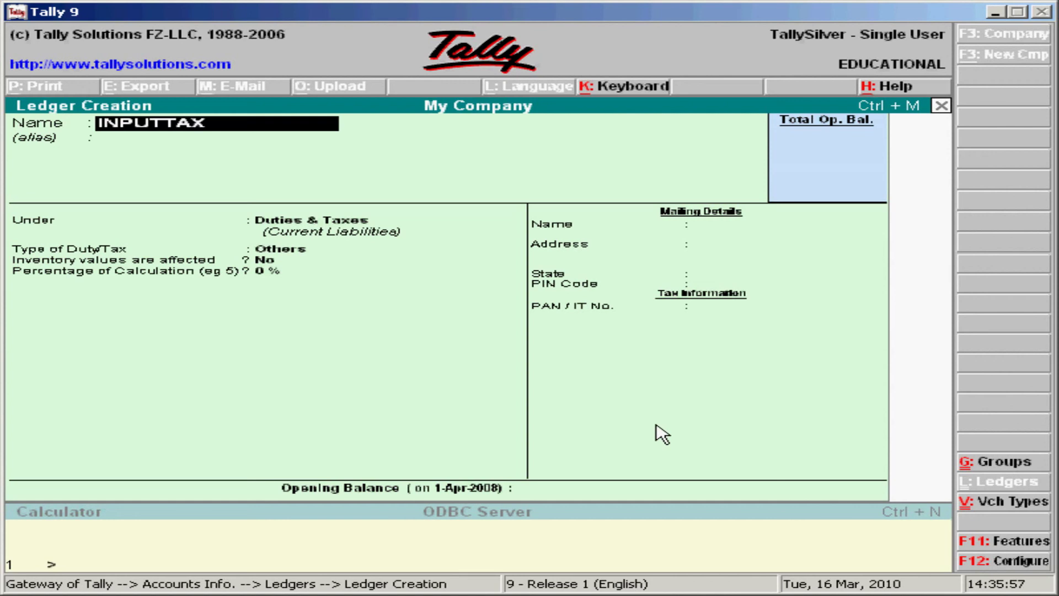
{"action": "type", "text": " @5"}
{"action": "key", "text": "BackSpace"}
{"action": "type", "text": "4%"}
{"action": "key", "text": "Return"}
{"action": "key", "text": "Return"}
{"action": "key", "text": "Return"}
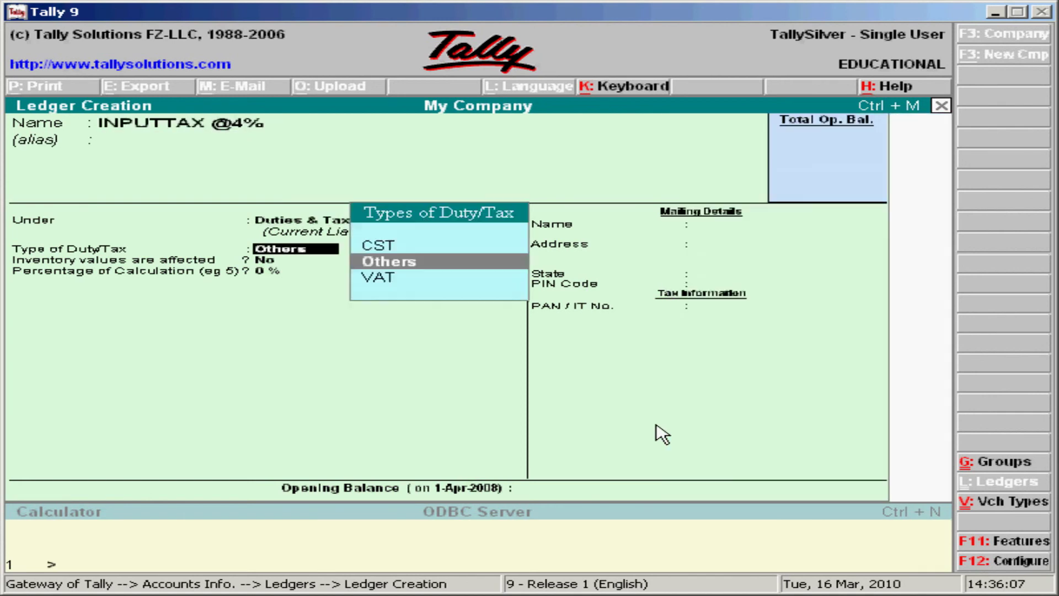
- Set INPUTTAX @4%'s duty type to VAT with class Input VAT @ 4%, and save the ledger without an opening balance
{"action": "key", "text": "Down"}
{"action": "key", "text": "Return"}
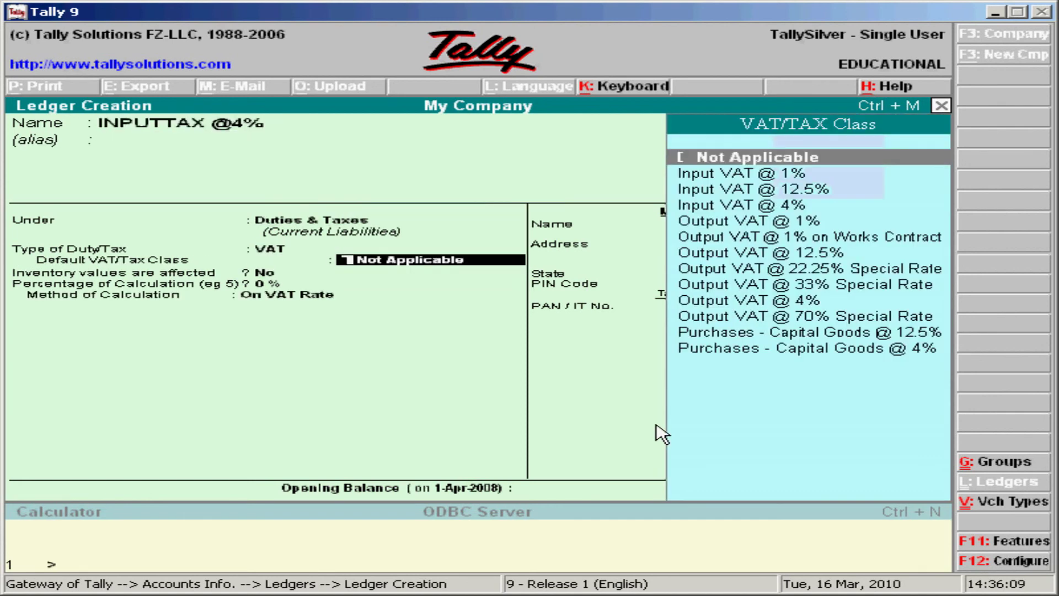
{"action": "key", "text": "Down"}
{"action": "key", "text": "Down"}
{"action": "key", "text": "Down"}
{"action": "key", "text": "Return"}
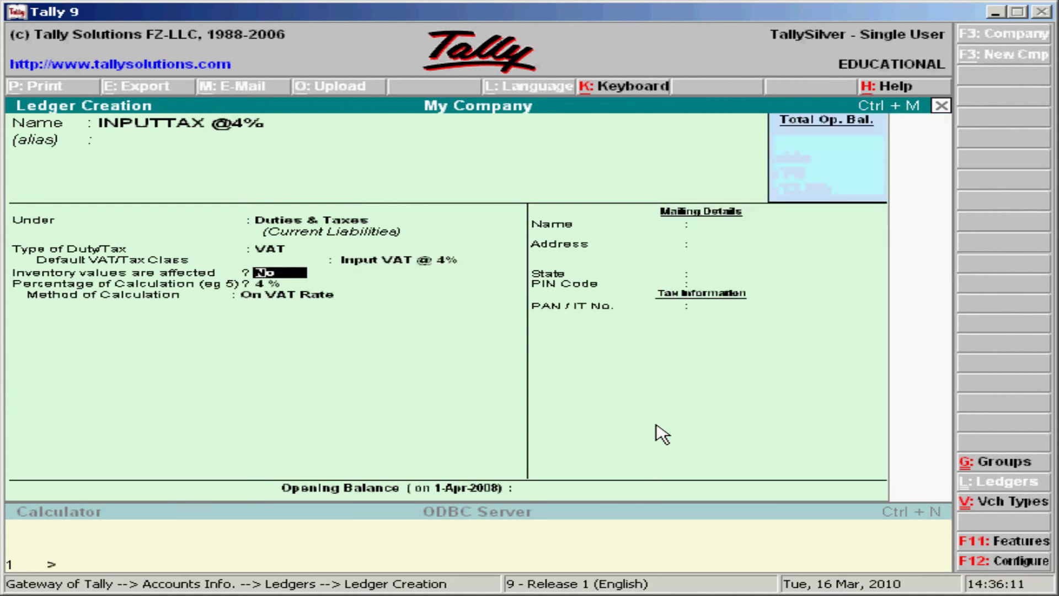
{"action": "key", "text": "Return"}
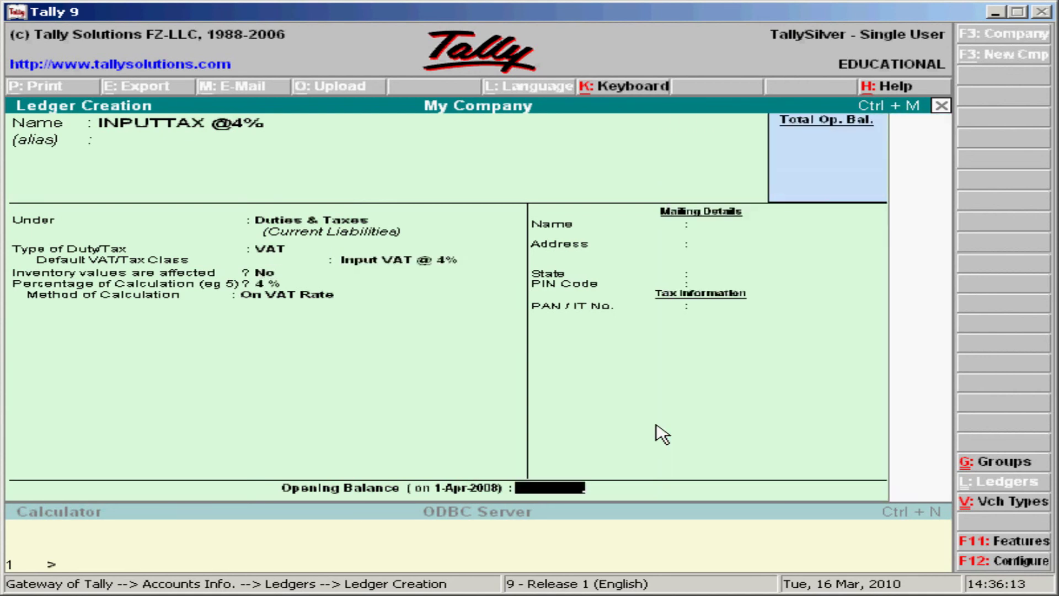
{"action": "key", "text": "Return"}
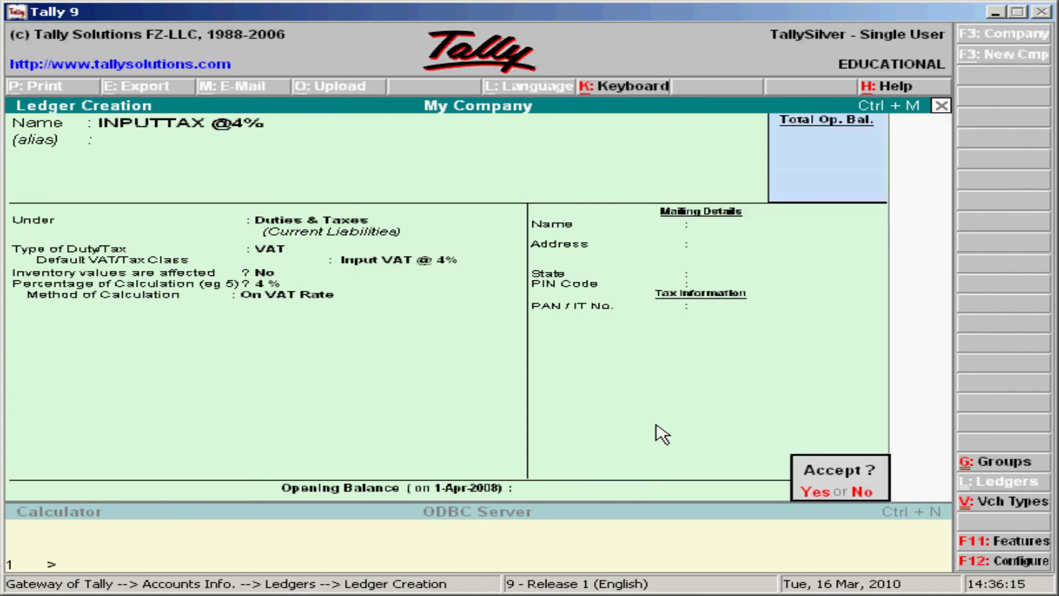
{"action": "key", "text": "Return"}
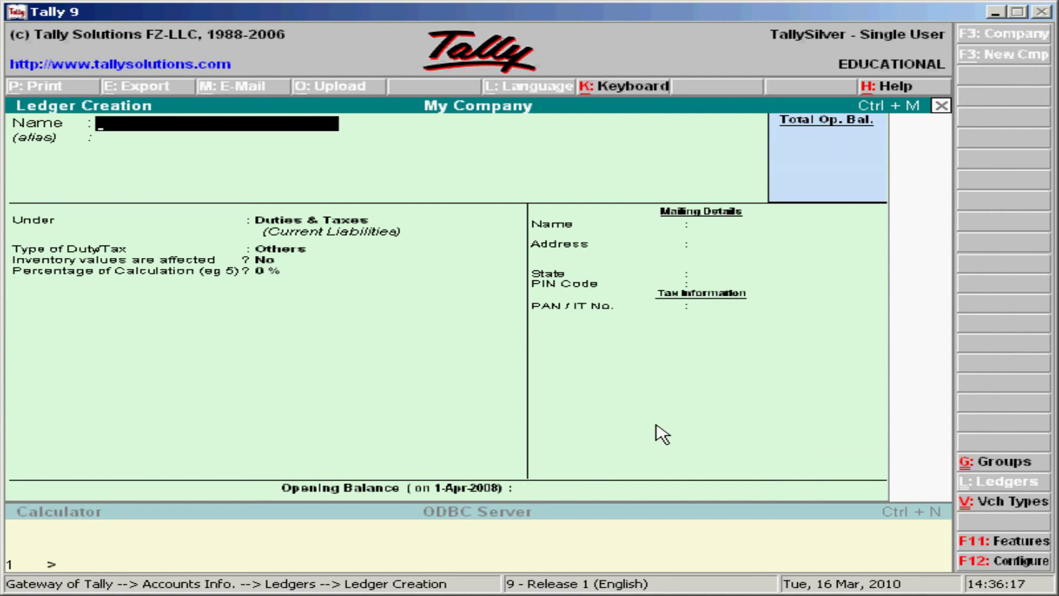
- Start a new tax ledger named INPUT TAX 12.5%, without an alias, and keep it under Duties & Taxes
{"action": "type", "text": "INPUT TA"}
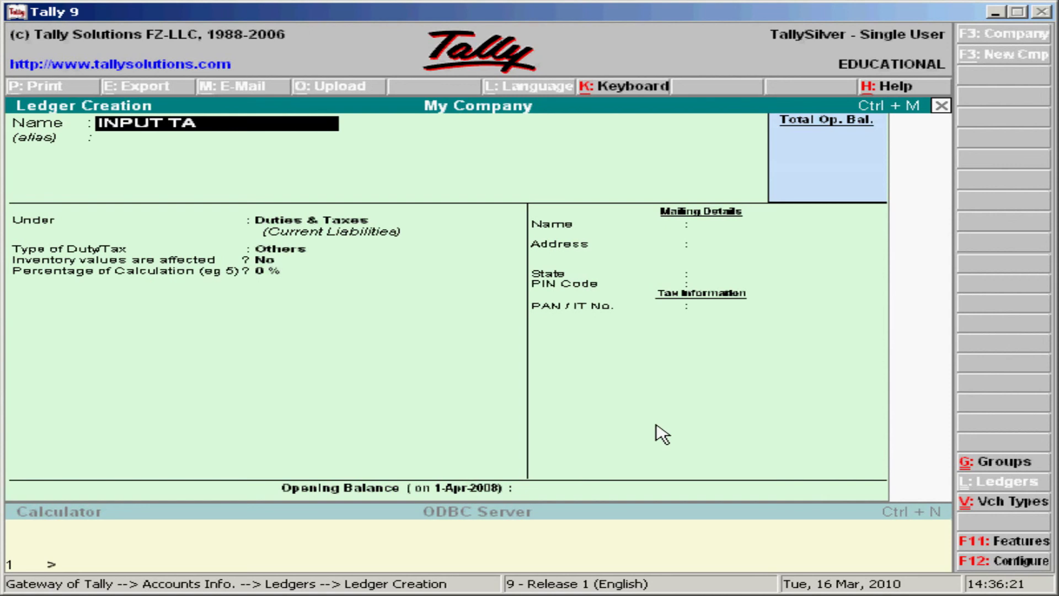
{"action": "type", "text": "X 12.6%"}
{"action": "key", "text": "Return"}
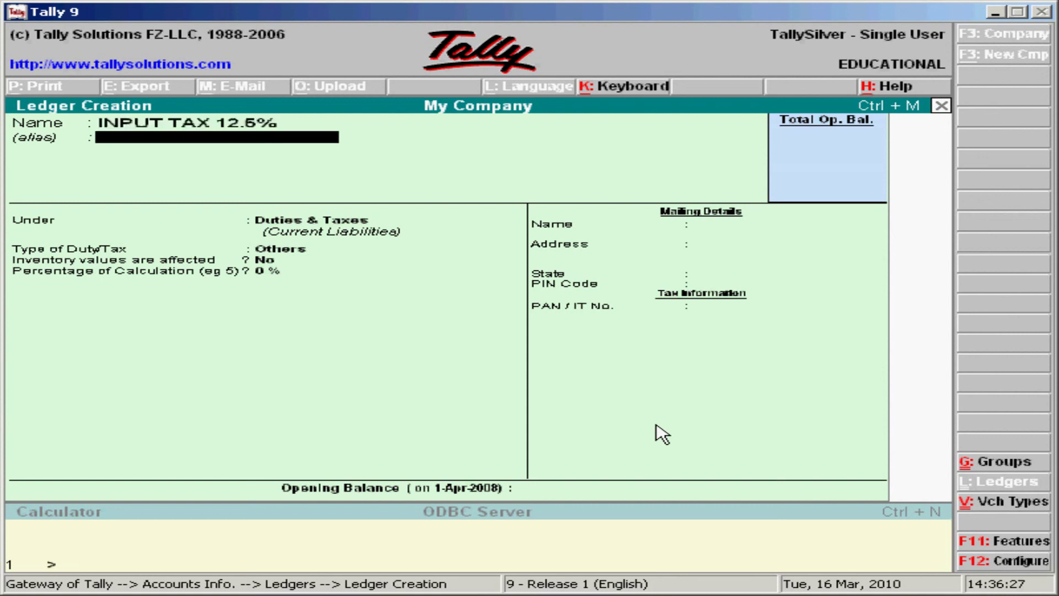
{"action": "key", "text": "Return"}
{"action": "key", "text": "Return"}
- Set INPUT TAX 12.5%'s duty type to VAT with class Input VAT @ 12.5%, and save the ledger without an opening balance
{"action": "key", "text": "Down"}
{"action": "key", "text": "Return"}
{"action": "key", "text": "Down"}
{"action": "key", "text": "Down"}
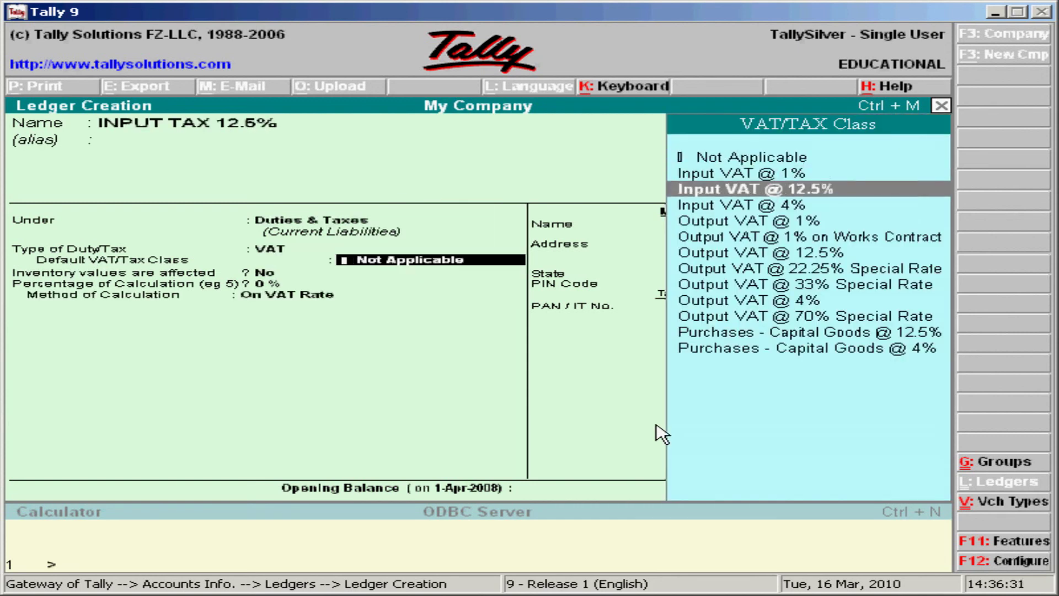
{"action": "key", "text": "Return"}
{"action": "key", "text": "Return"}
{"action": "key", "text": "Return"}
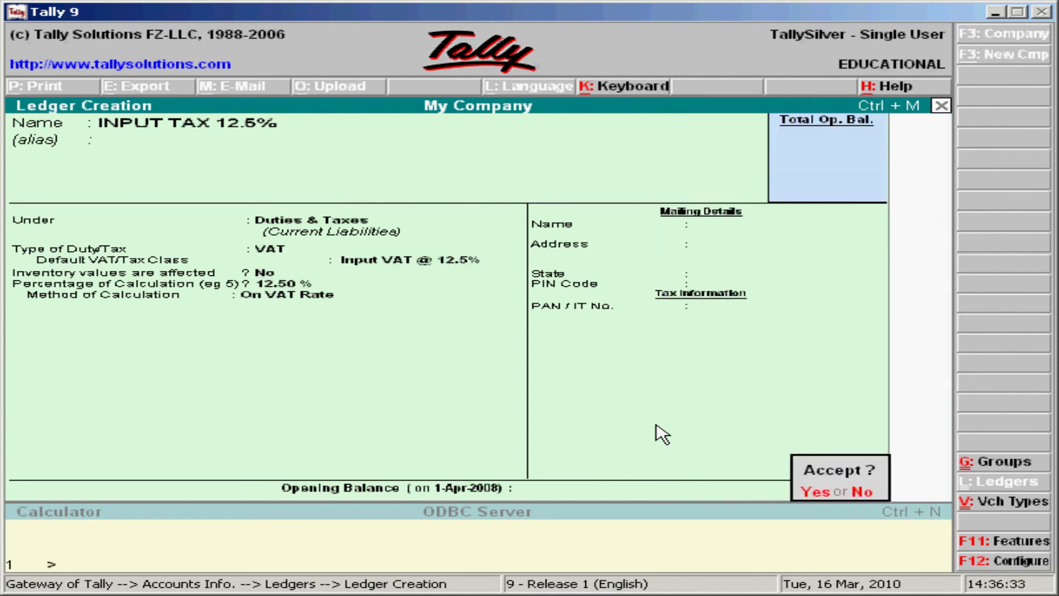
{"action": "key", "text": "y"}
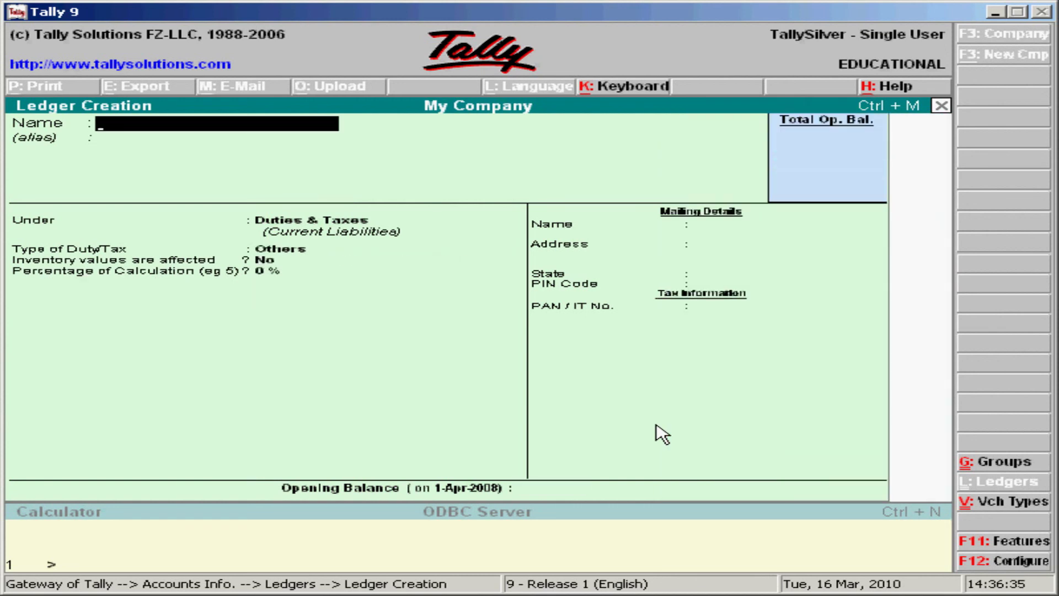
- Start a new tax ledger named OUTPUT TAX@1%, without an alias, and keep it under Duties & Taxes
{"action": "type", "text": "UTPUT TAX@"}
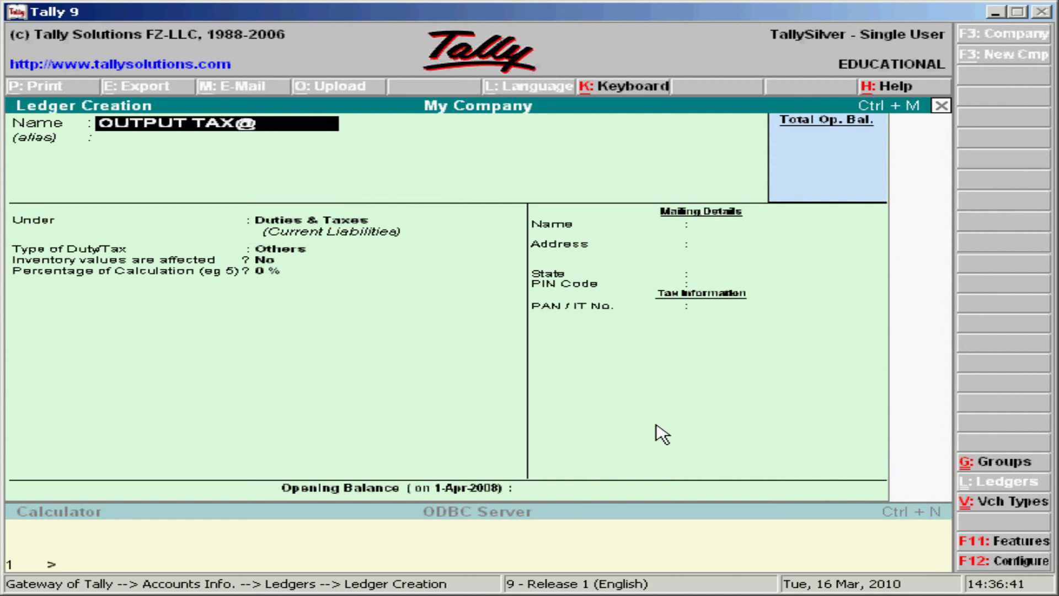
{"action": "type", "text": "16"}
{"action": "key", "text": "BackSpace"}
{"action": "type", "text": "%"}
{"action": "key", "text": "Return"}
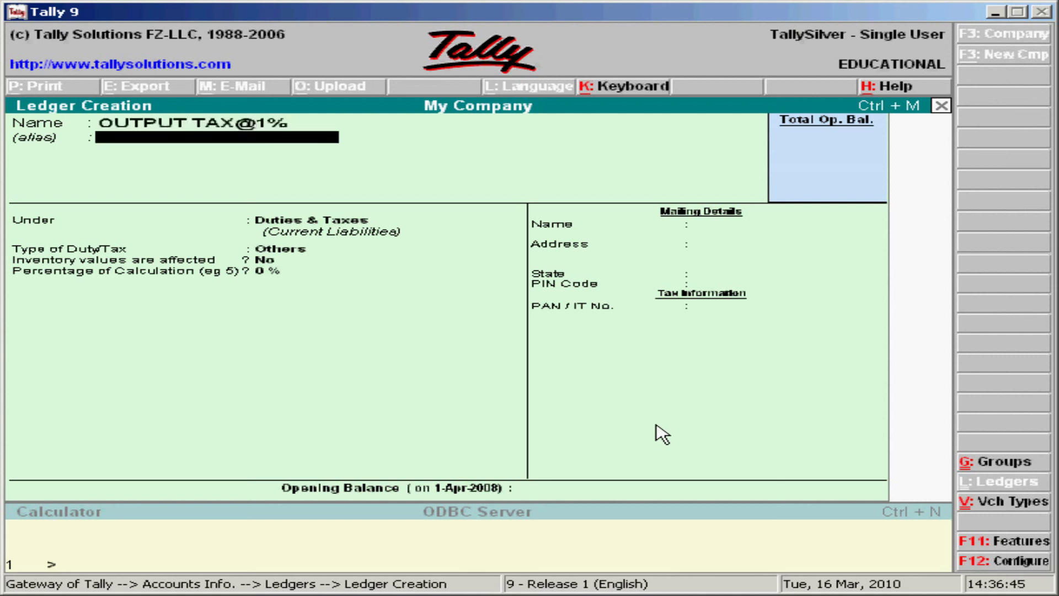
{"action": "key", "text": "Return"}
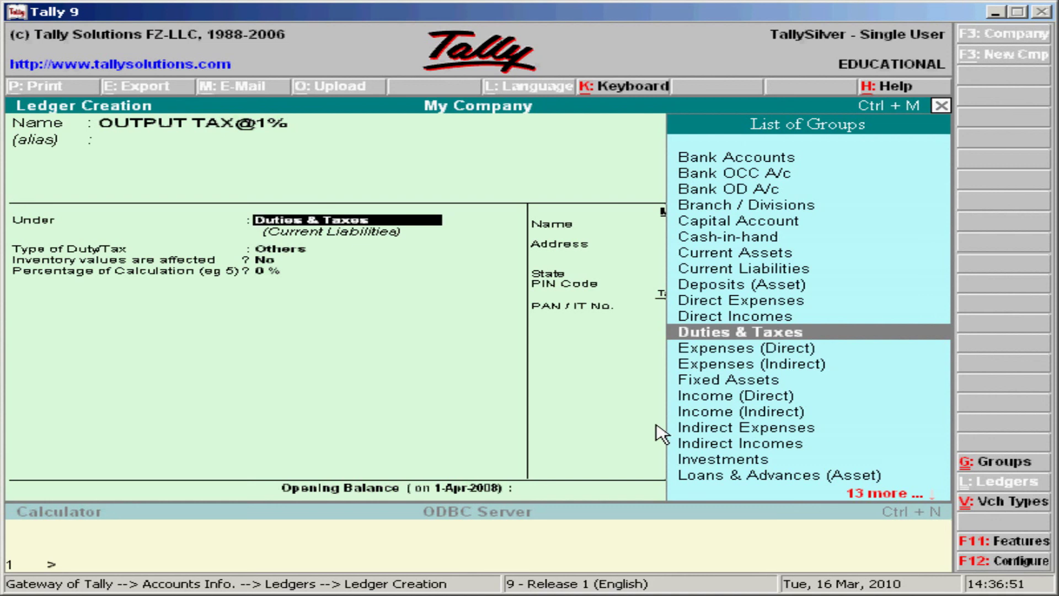
{"action": "key", "text": "Return"}
- Set OUTPUT TAX@1%'s duty type to VAT with class Output VAT @ 1%, and save the ledger without an opening balance
{"action": "key", "text": "Down"}
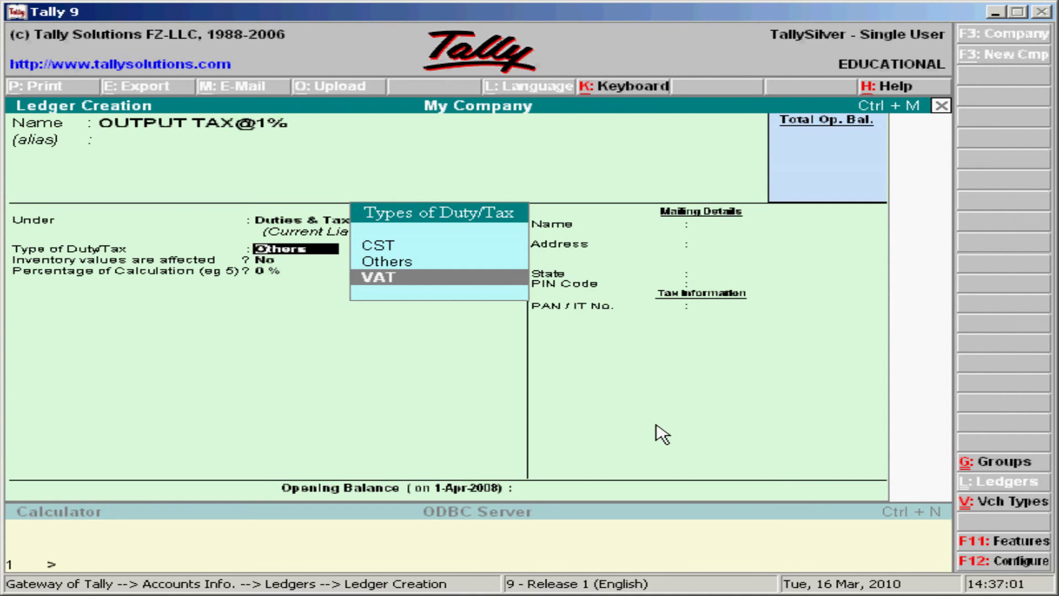
{"action": "key", "text": "Return"}
{"action": "key", "text": "Down"}
{"action": "key", "text": "Down"}
{"action": "key", "text": "Down"}
{"action": "key", "text": "Down"}
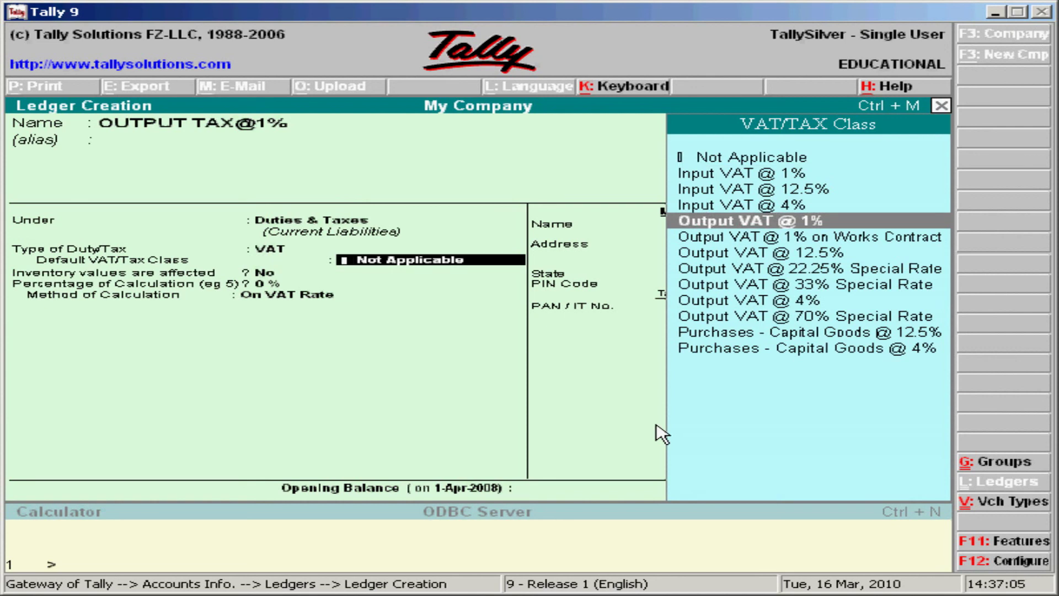
{"action": "key", "text": "Return"}
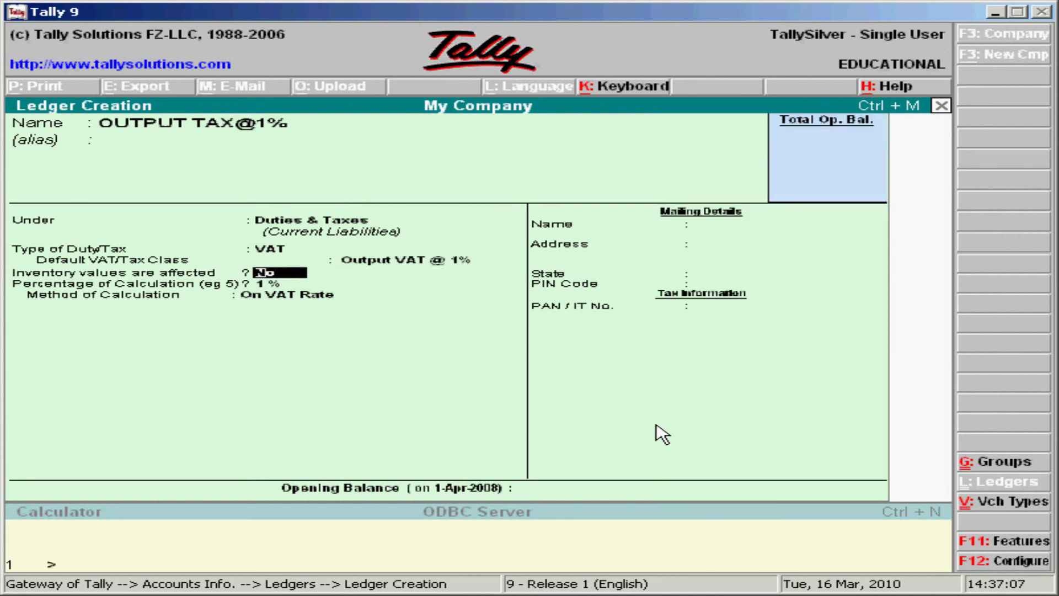
{"action": "key", "text": "Return"}
{"action": "key", "text": "Return"}
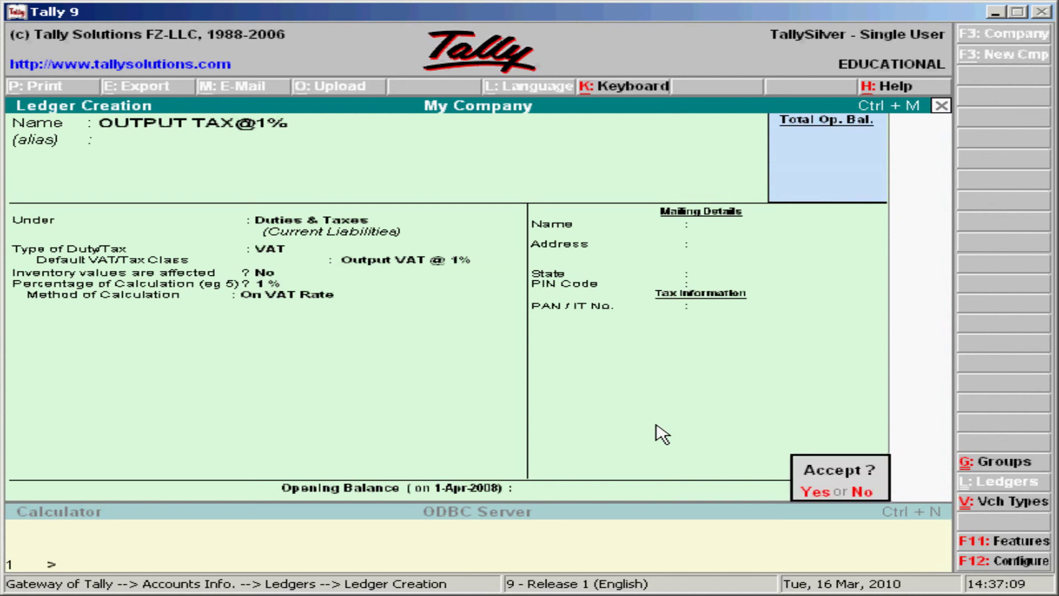
{"action": "key", "text": "Return"}
- Start a new tax ledger named OUTPUT TAX4%, without an alias, and keep it under Duties & Taxes
{"action": "type", "text": "OUTPUT"}
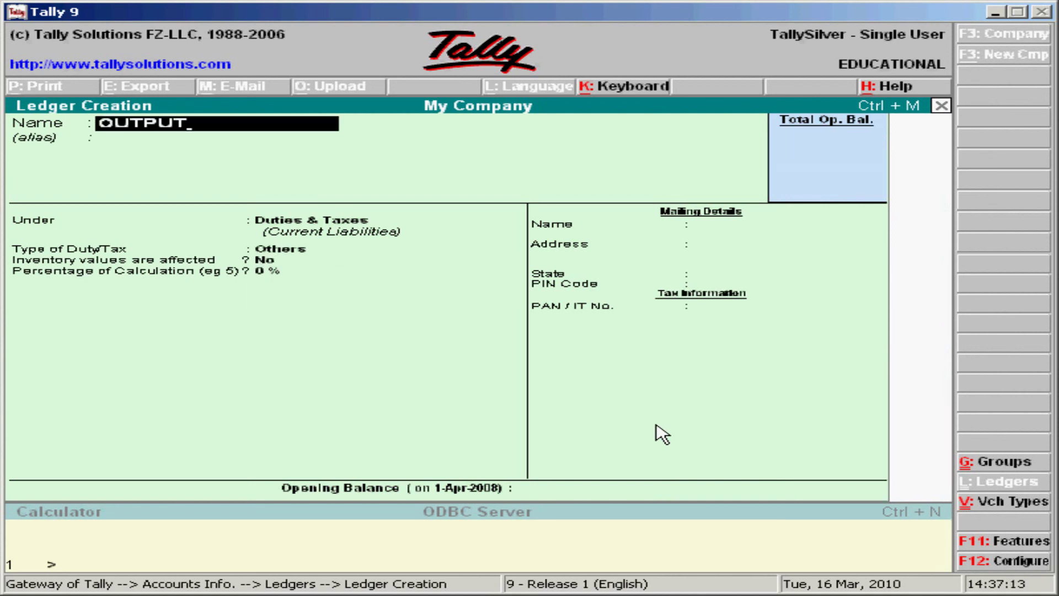
{"action": "type", "text": " TAX4%"}
{"action": "key", "text": "Return"}
{"action": "key", "text": "Return"}
{"action": "key", "text": "Return"}
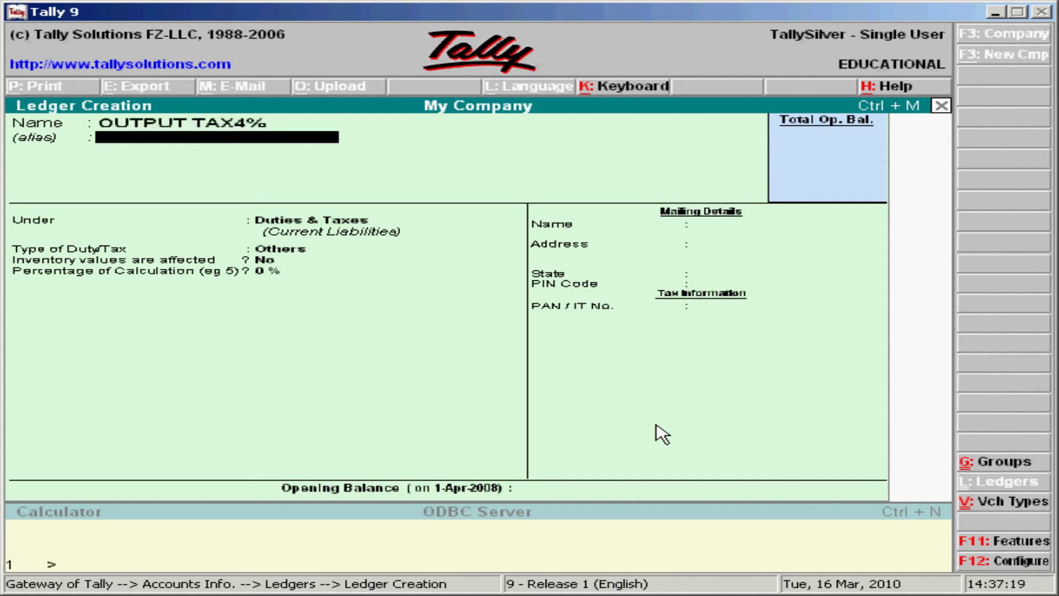
- Set OUTPUT TAX4%'s duty type to VAT with class Output VAT @ 4%, and save the ledger without an opening balance
{"action": "key", "text": "Down"}
{"action": "key", "text": "Return"}
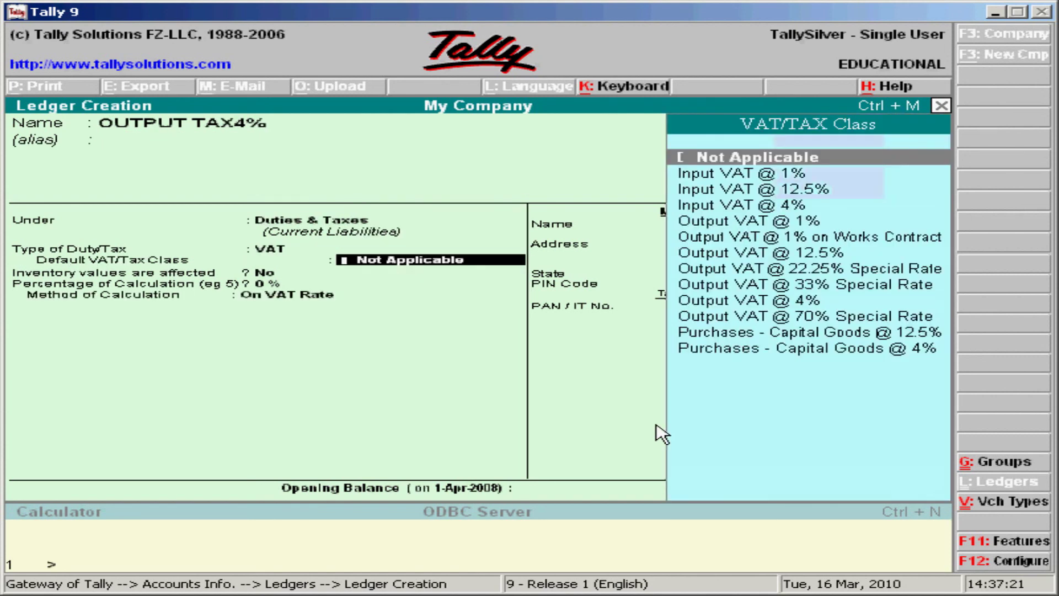
{"action": "key", "text": "Down"}
{"action": "key", "text": "Down"}
{"action": "key", "text": "Down"}
{"action": "key", "text": "Down"}
{"action": "key", "text": "Down"}
{"action": "key", "text": "Down"}
{"action": "key", "text": "Down"}
{"action": "key", "text": "Down"}
{"action": "key", "text": "Down"}
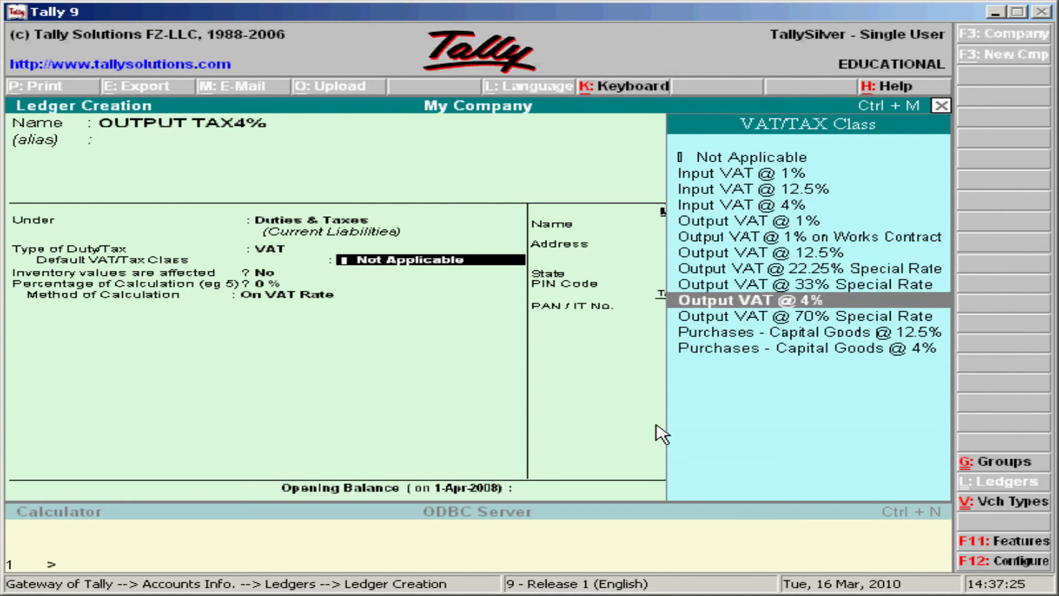
{"action": "key", "text": "Return"}
{"action": "key", "text": "Return"}
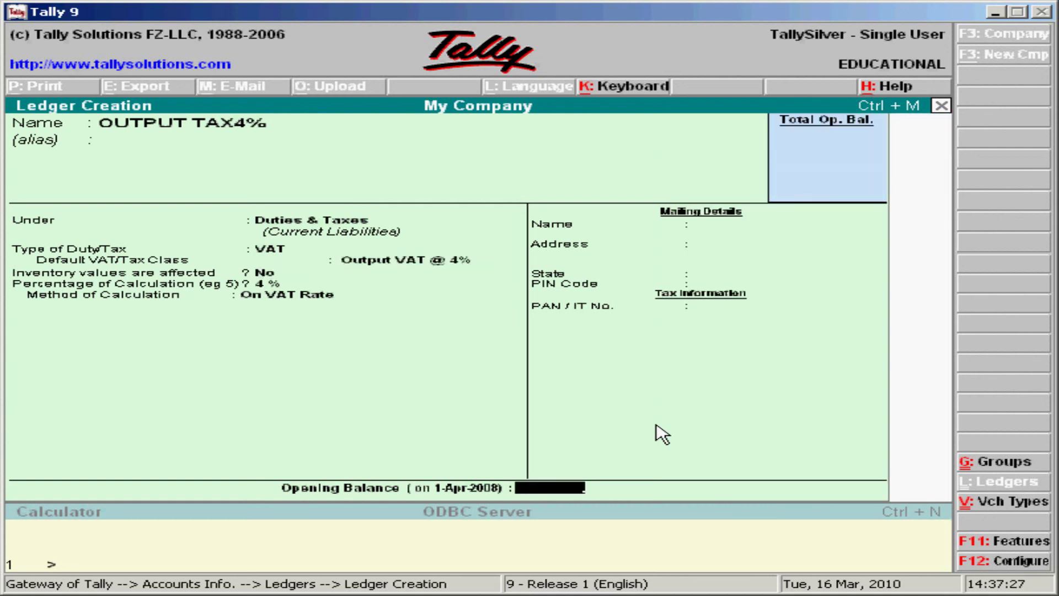
{"action": "key", "text": "Return"}
{"action": "key", "text": "Return"}
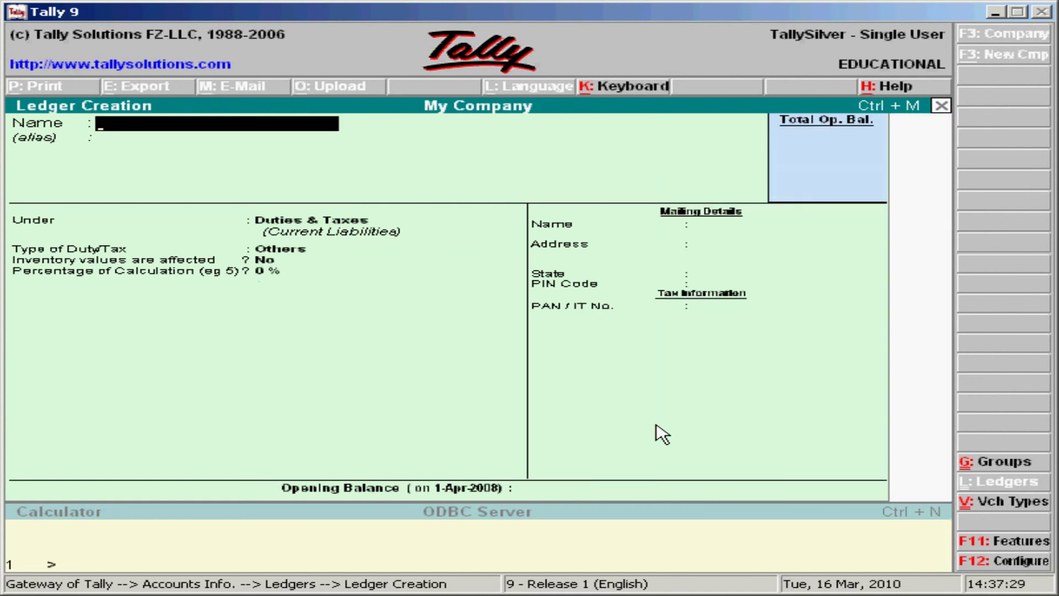
{"action": "type", "text": "OUTPUT TA"}
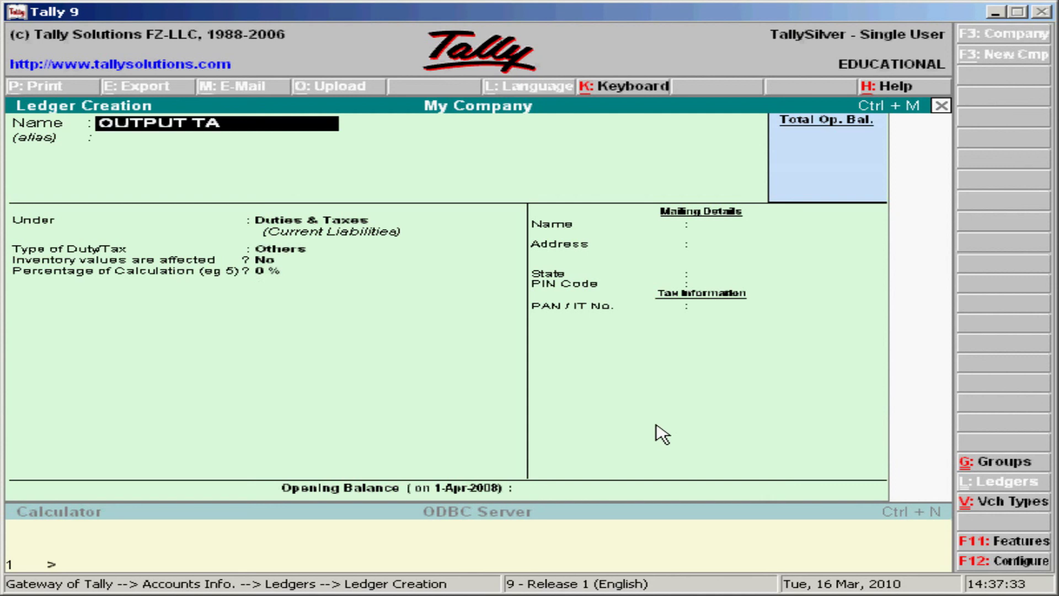
{"action": "type", "text": "X 12.6"}
{"action": "type", "text": "%"}
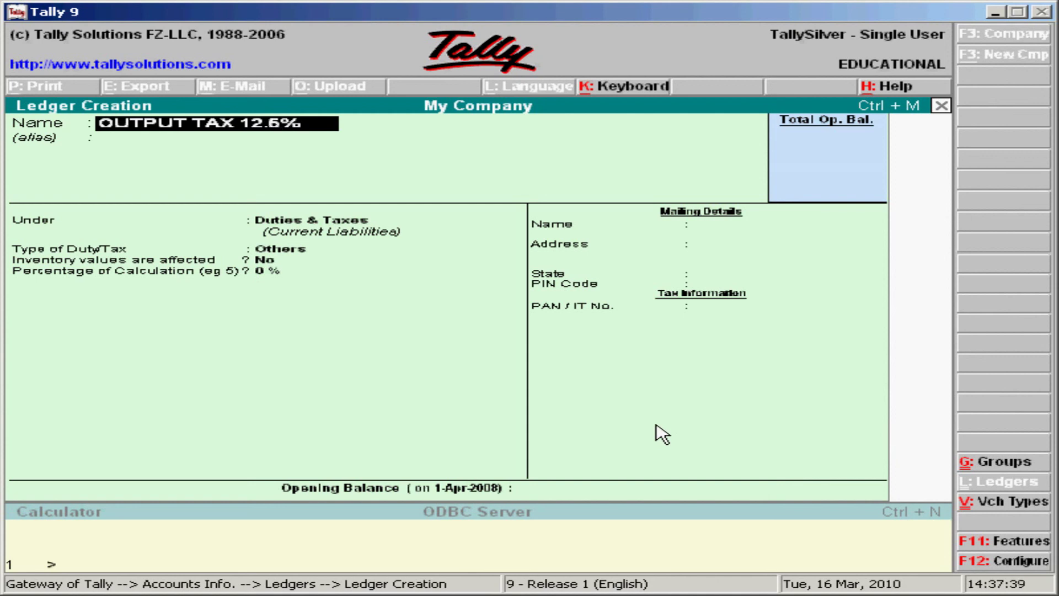
{"action": "key", "text": "BackSpace"}
{"action": "key", "text": "BackSpace"}
{"action": "key", "text": "BackSpace"}
{"action": "key", "text": "BackSpace"}
{"action": "type", "text": "@12.5%"}
{"action": "key", "text": "Return"}
{"action": "key", "text": "Return"}
{"action": "key", "text": "Return"}
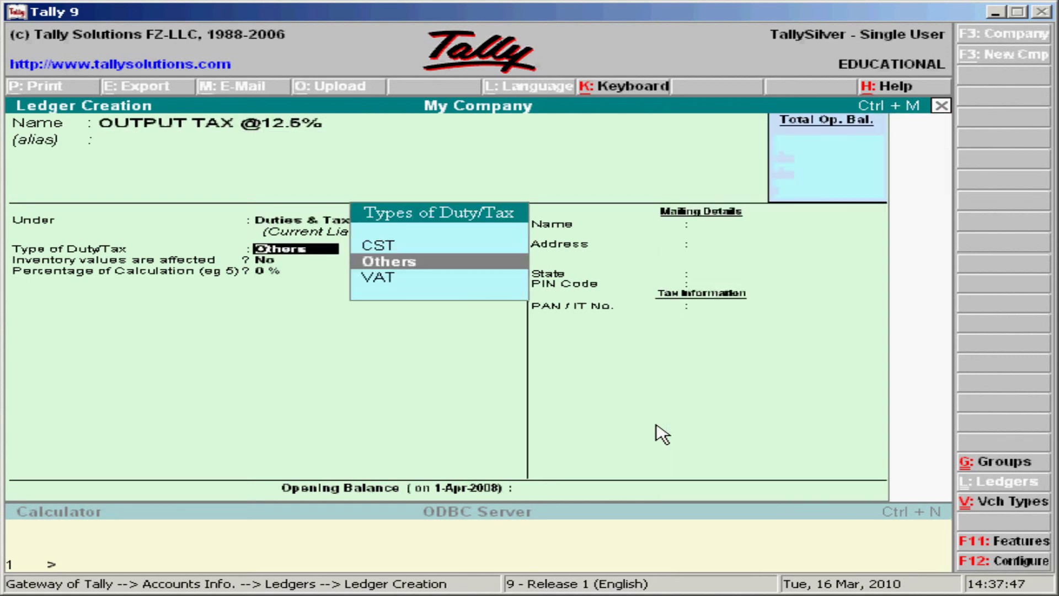
{"action": "key", "text": "Down"}
{"action": "key", "text": "Return"}
{"action": "key", "text": "Down"}
{"action": "key", "text": "Down"}
{"action": "key", "text": "Down"}
{"action": "key", "text": "Down"}
{"action": "key", "text": "Down"}
{"action": "key", "text": "Down"}
{"action": "key", "text": "Down"}
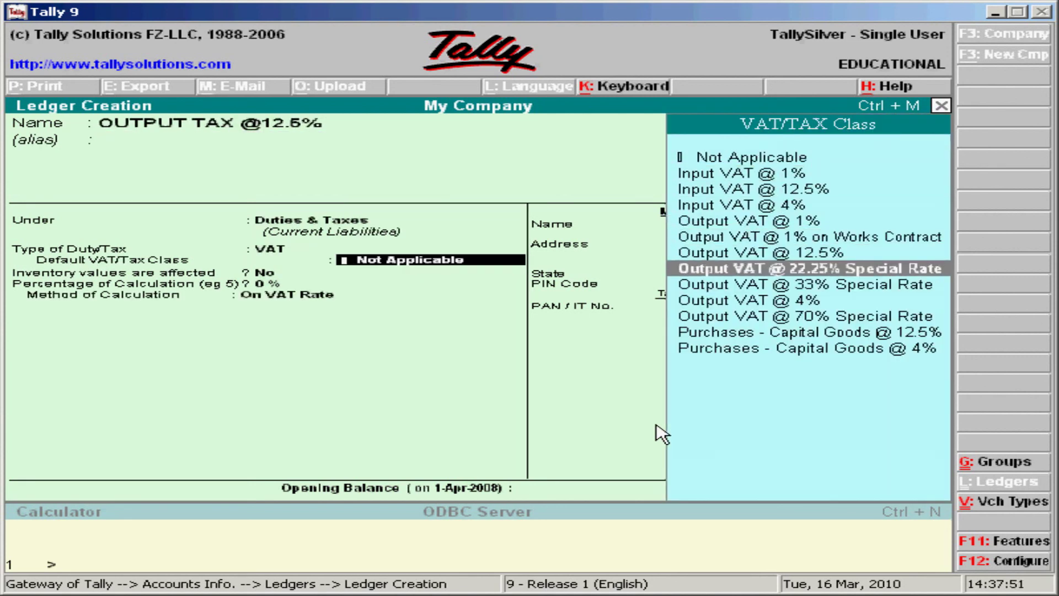
{"action": "key", "text": "Up"}
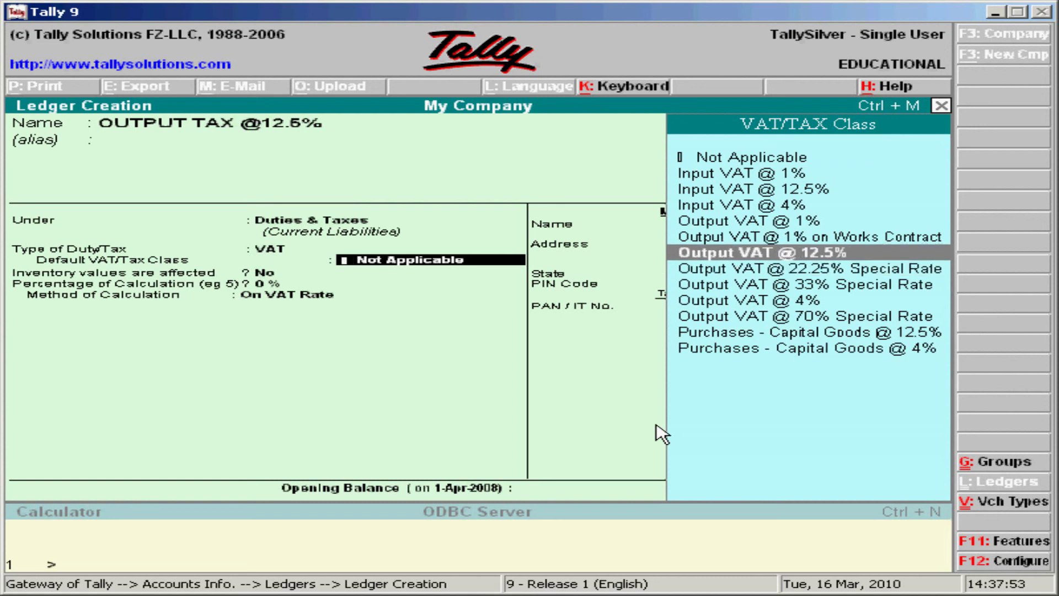
{"action": "key", "text": "Return"}
{"action": "key", "text": "Return"}
{"action": "key", "text": "Return"}
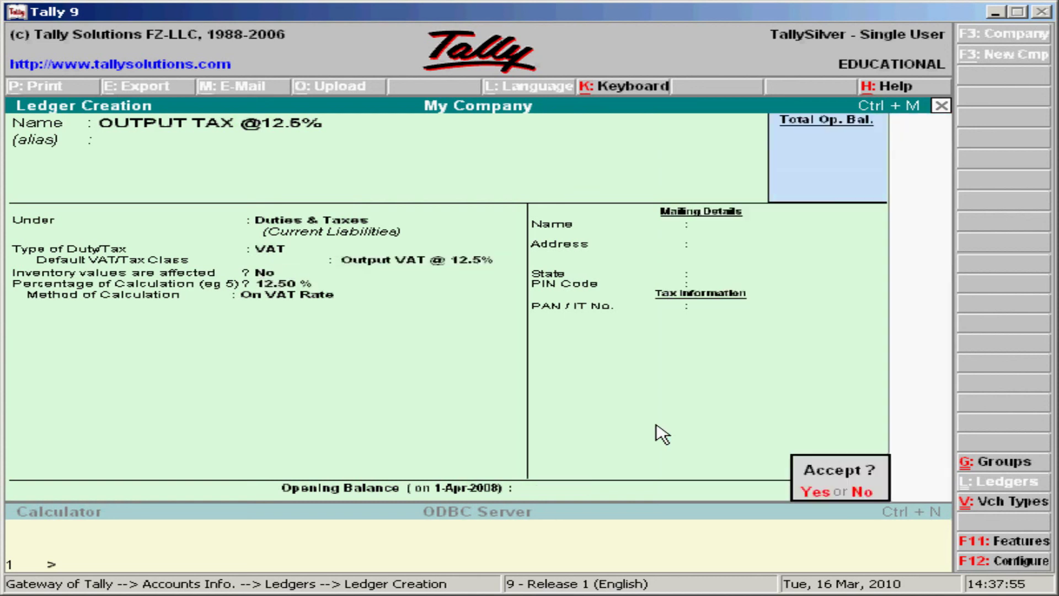
{"action": "key", "text": "Return"}
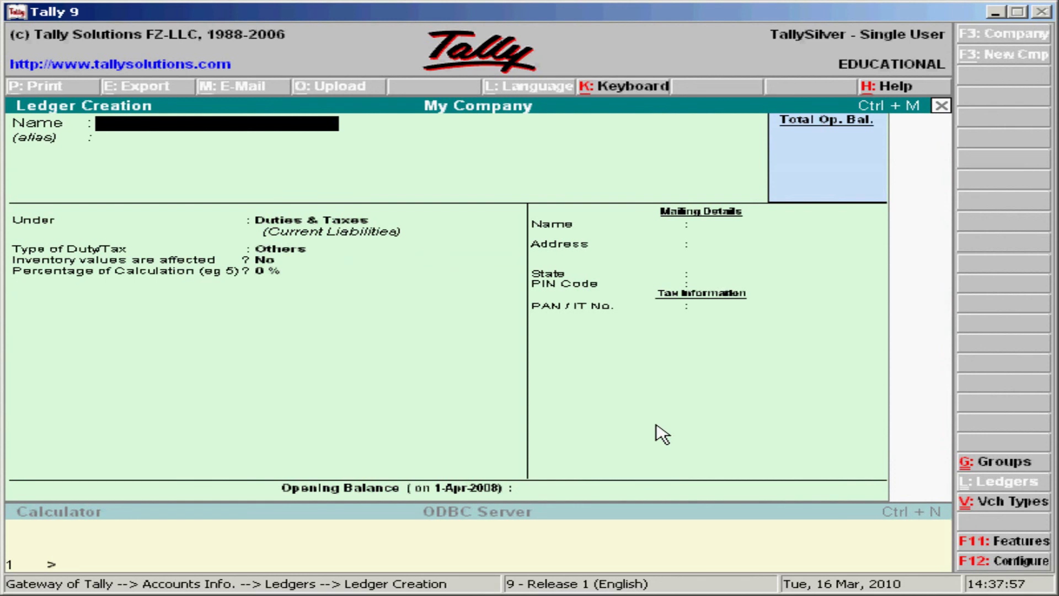